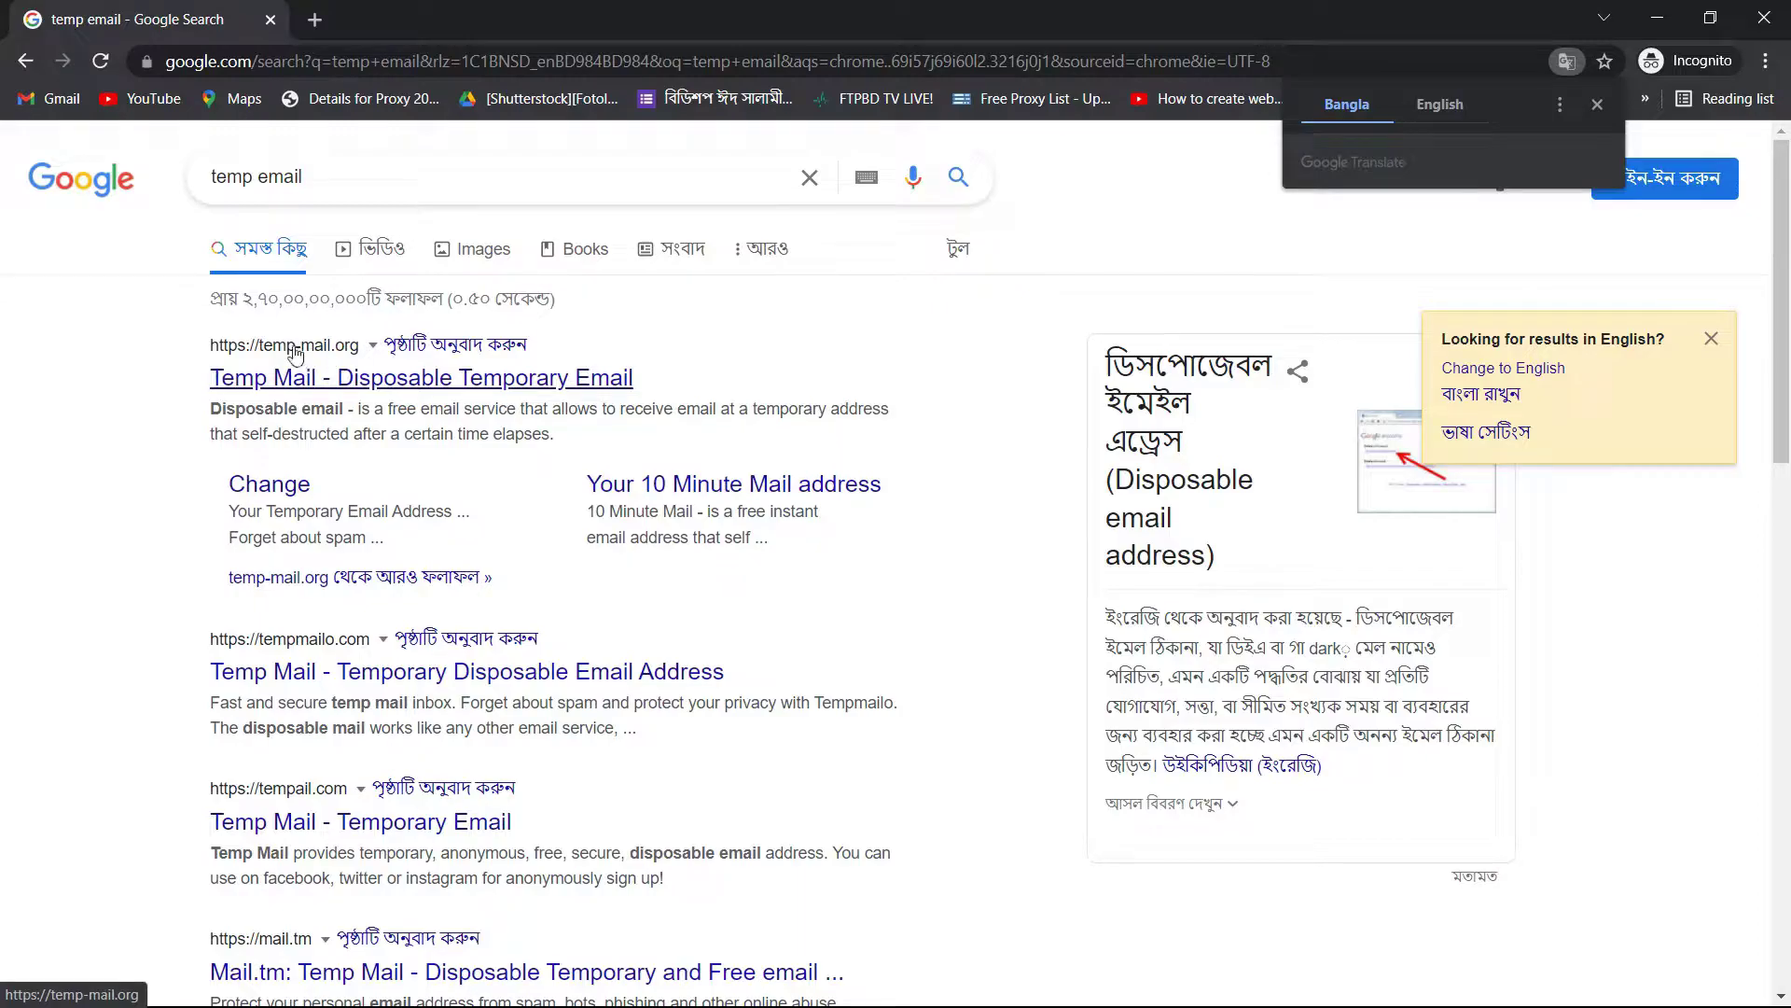
pyautogui.scroll(-6, 297, 467)
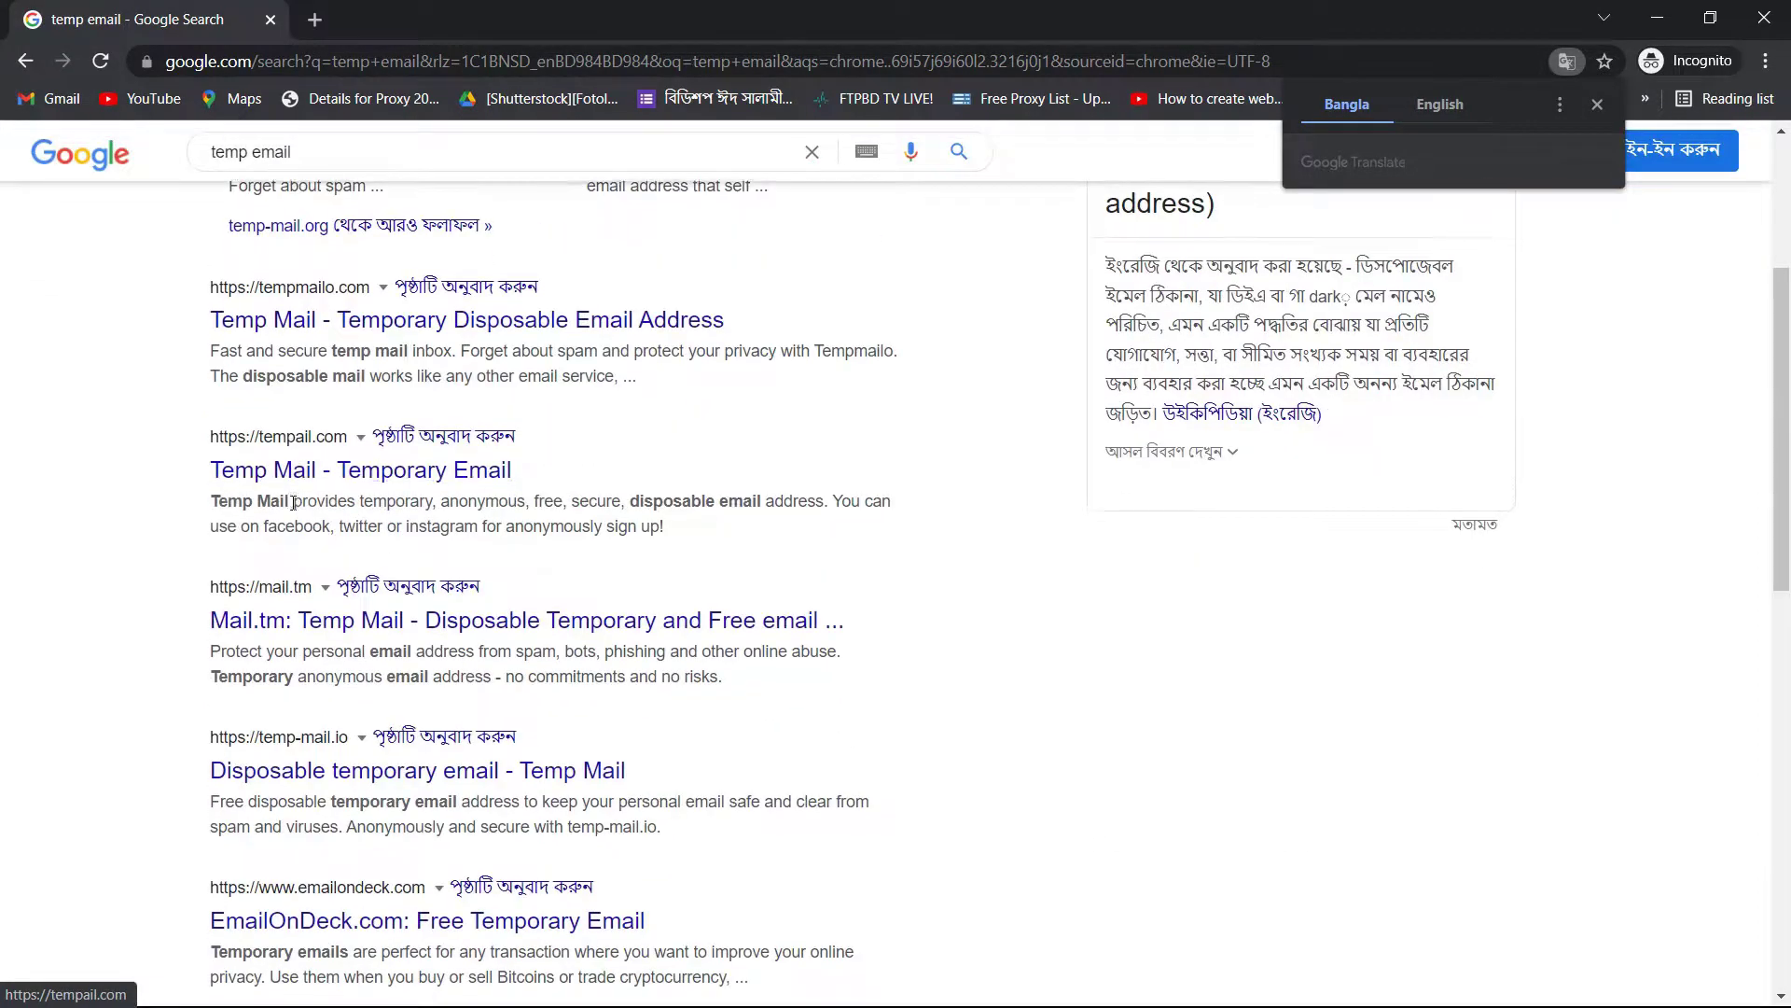
pyautogui.scroll(-5, 299, 523)
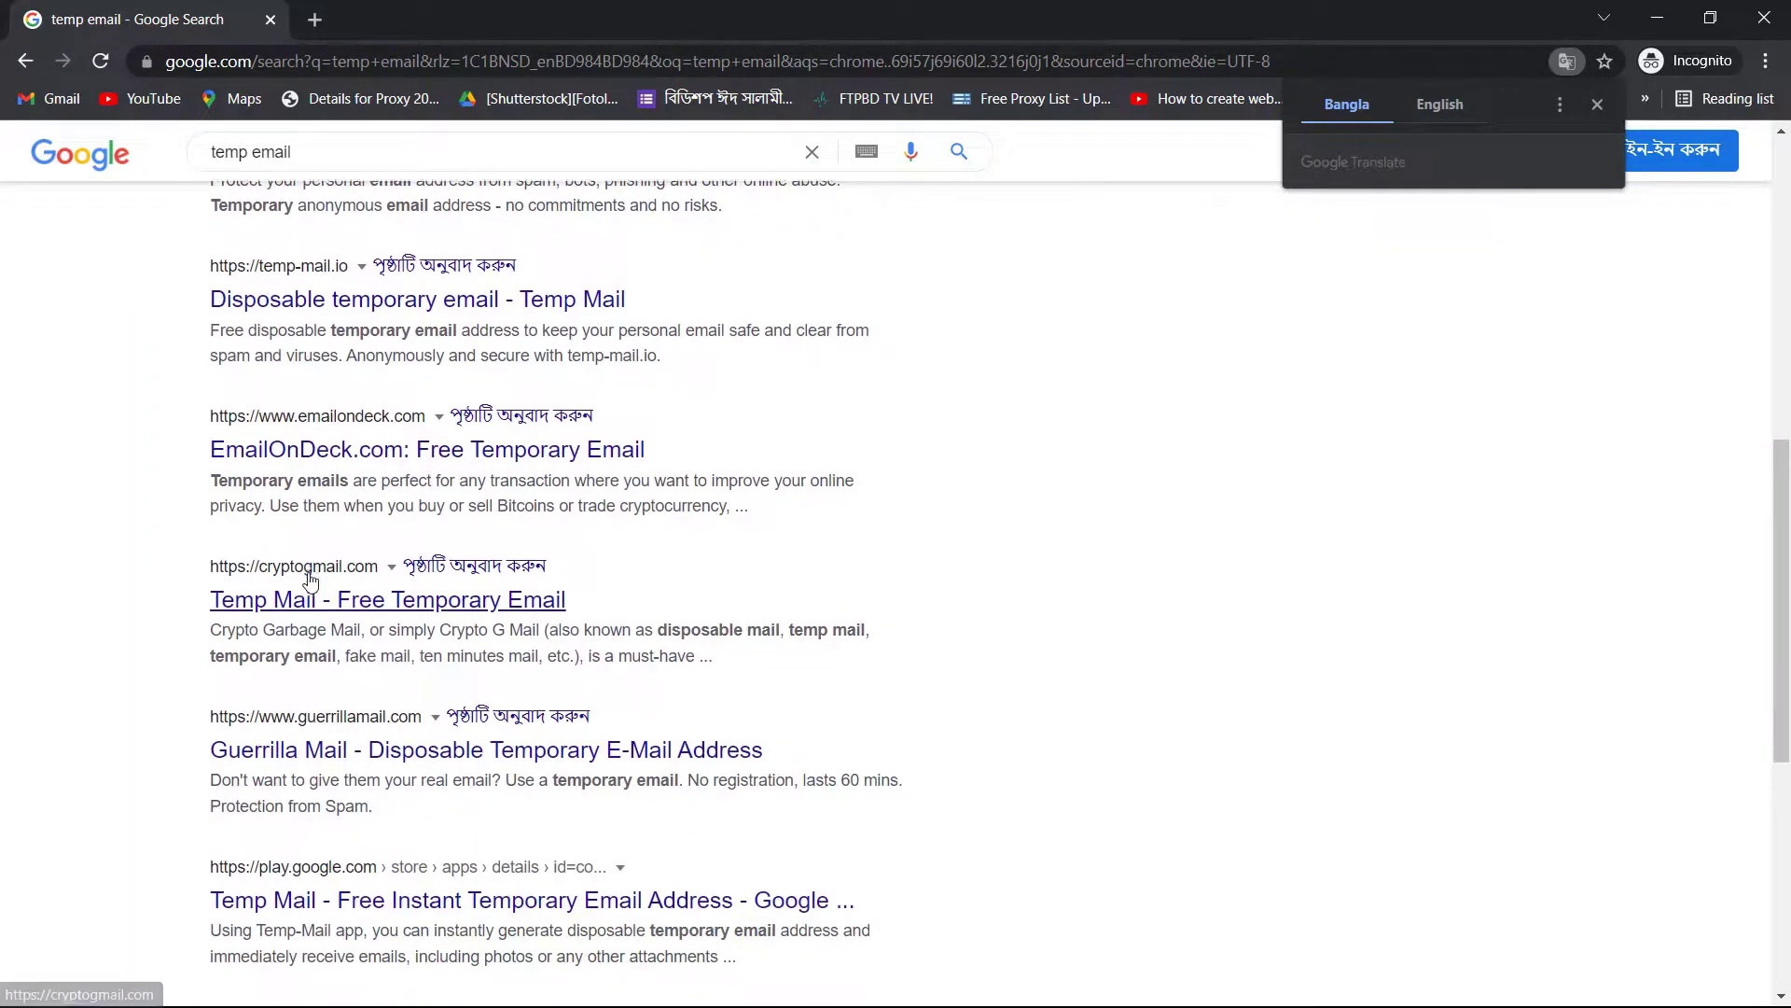
pyautogui.scroll(11, 313, 570)
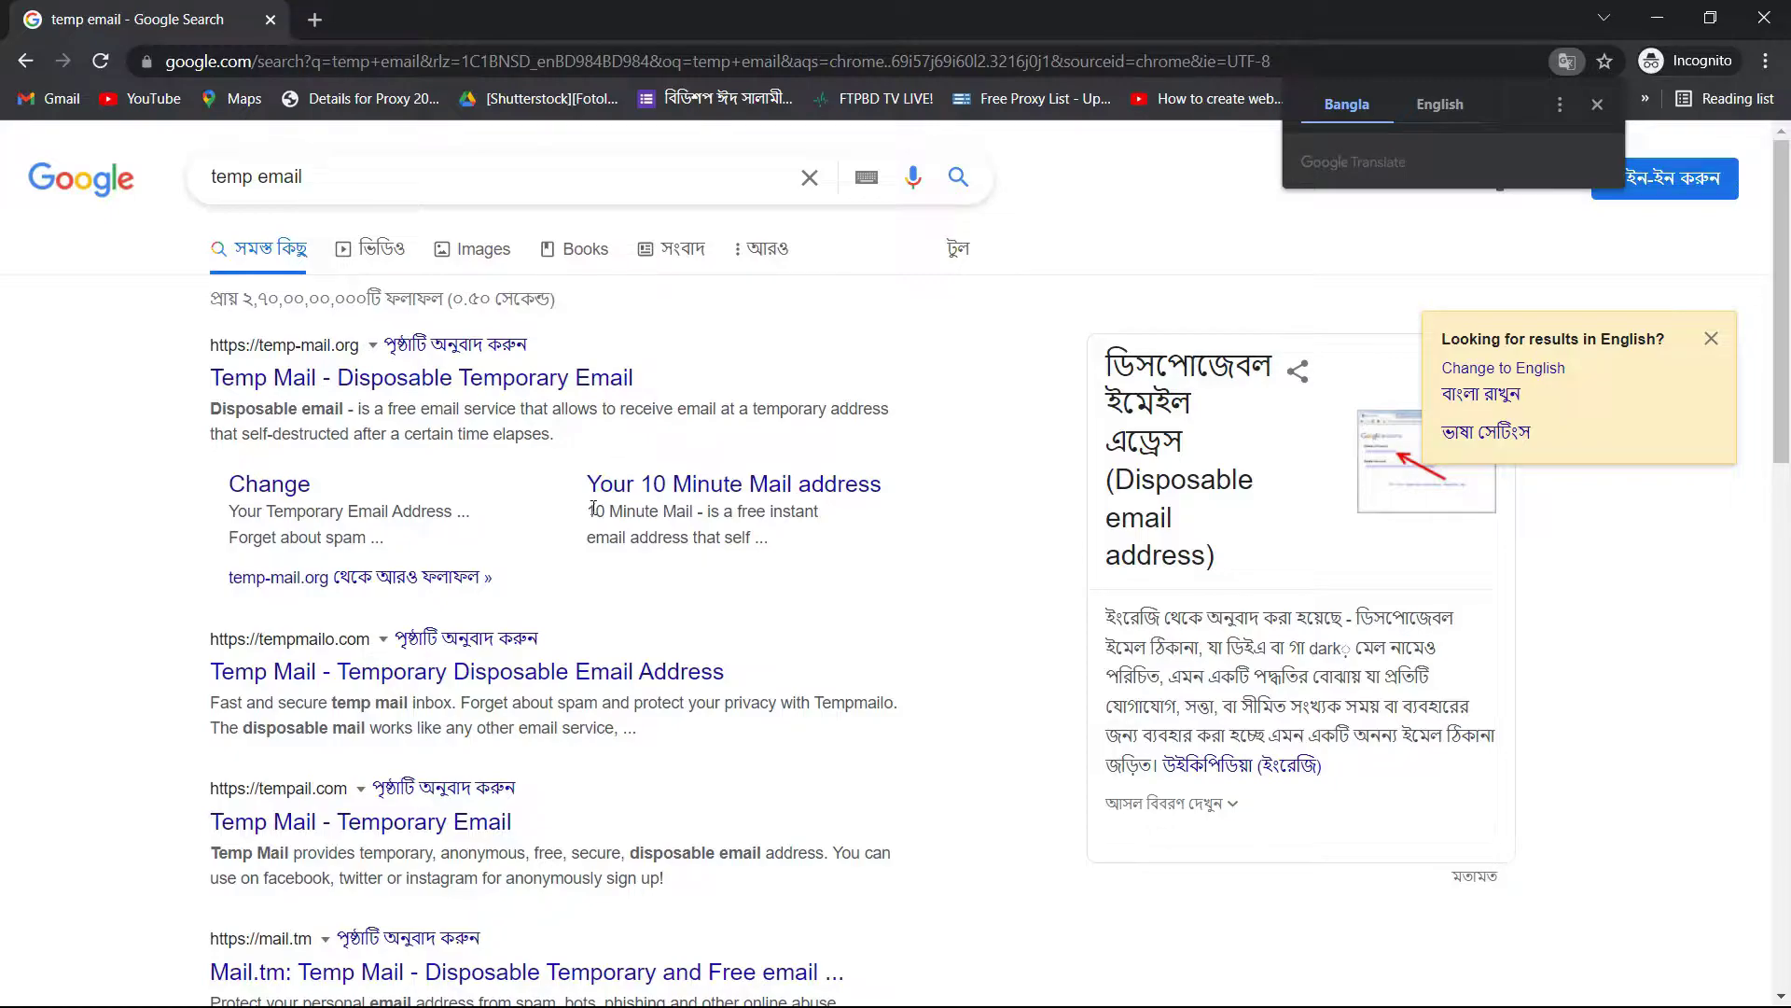
pyautogui.middleClick(532, 392)
# Step: Open the tempmailo.com and tempail.com results in background tabs and view each temp-mail site
pyautogui.middleClick(514, 673)
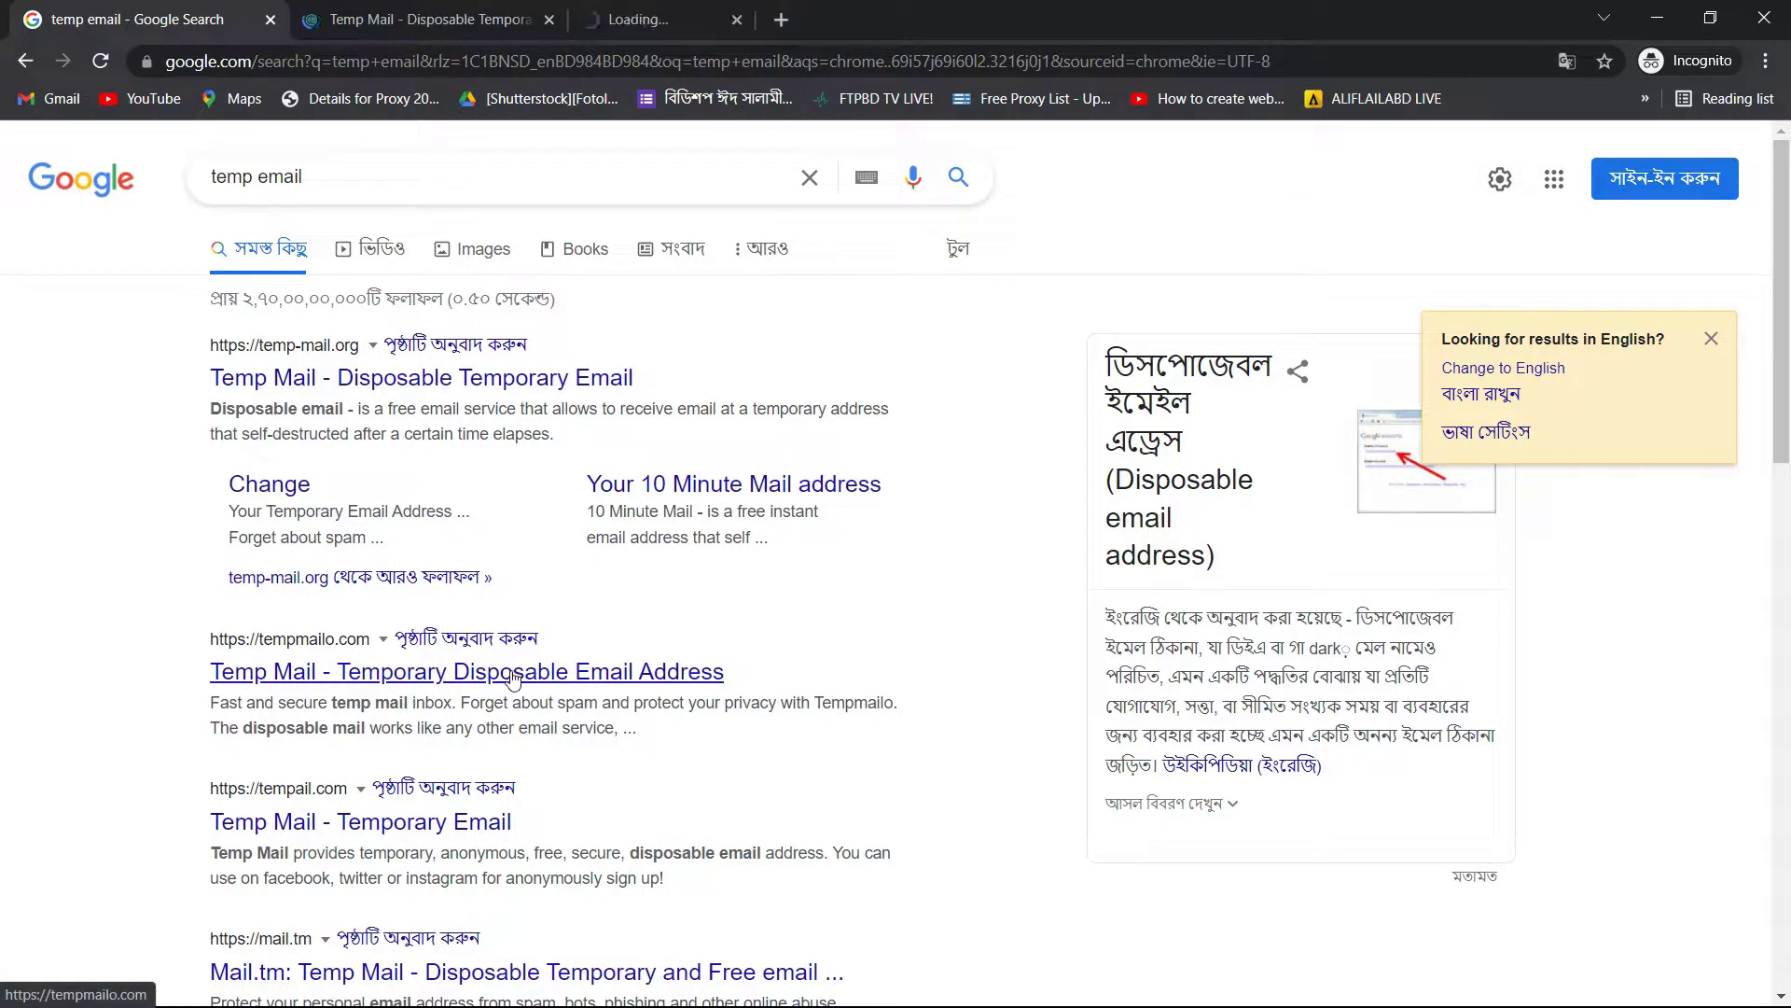
pyautogui.middleClick(457, 827)
pyautogui.click(415, 20)
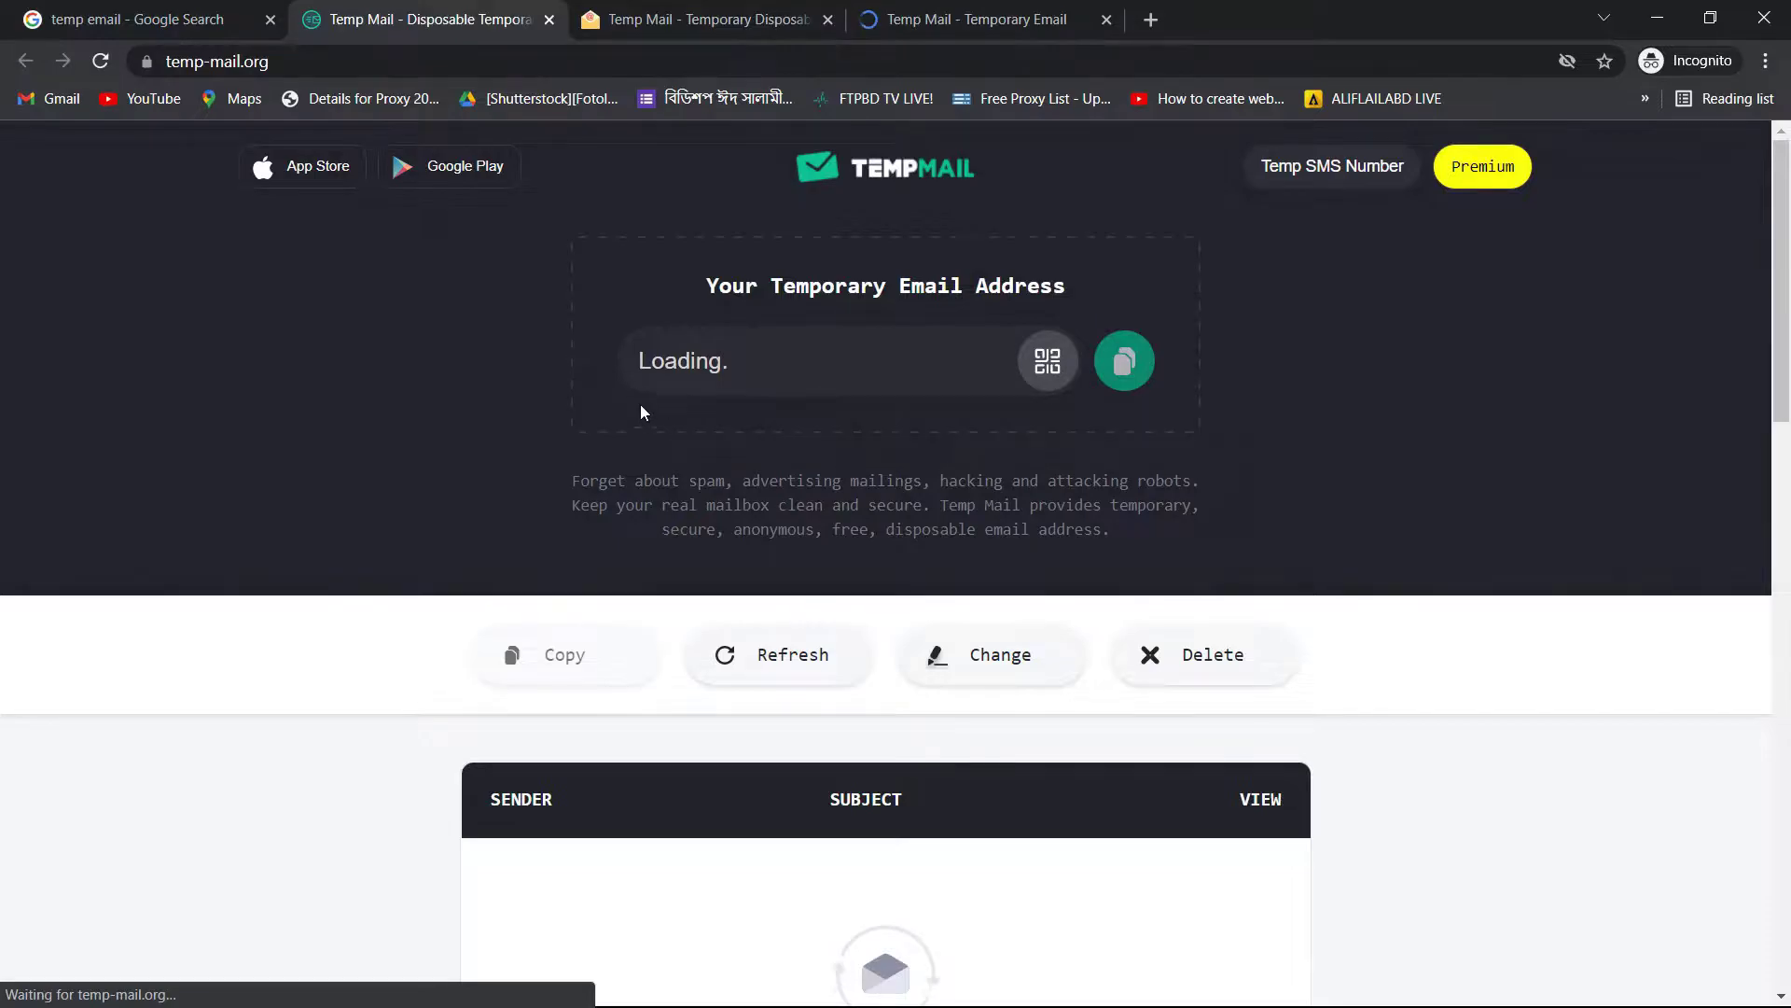
pyautogui.hotkey('ctrl', 'Tab')
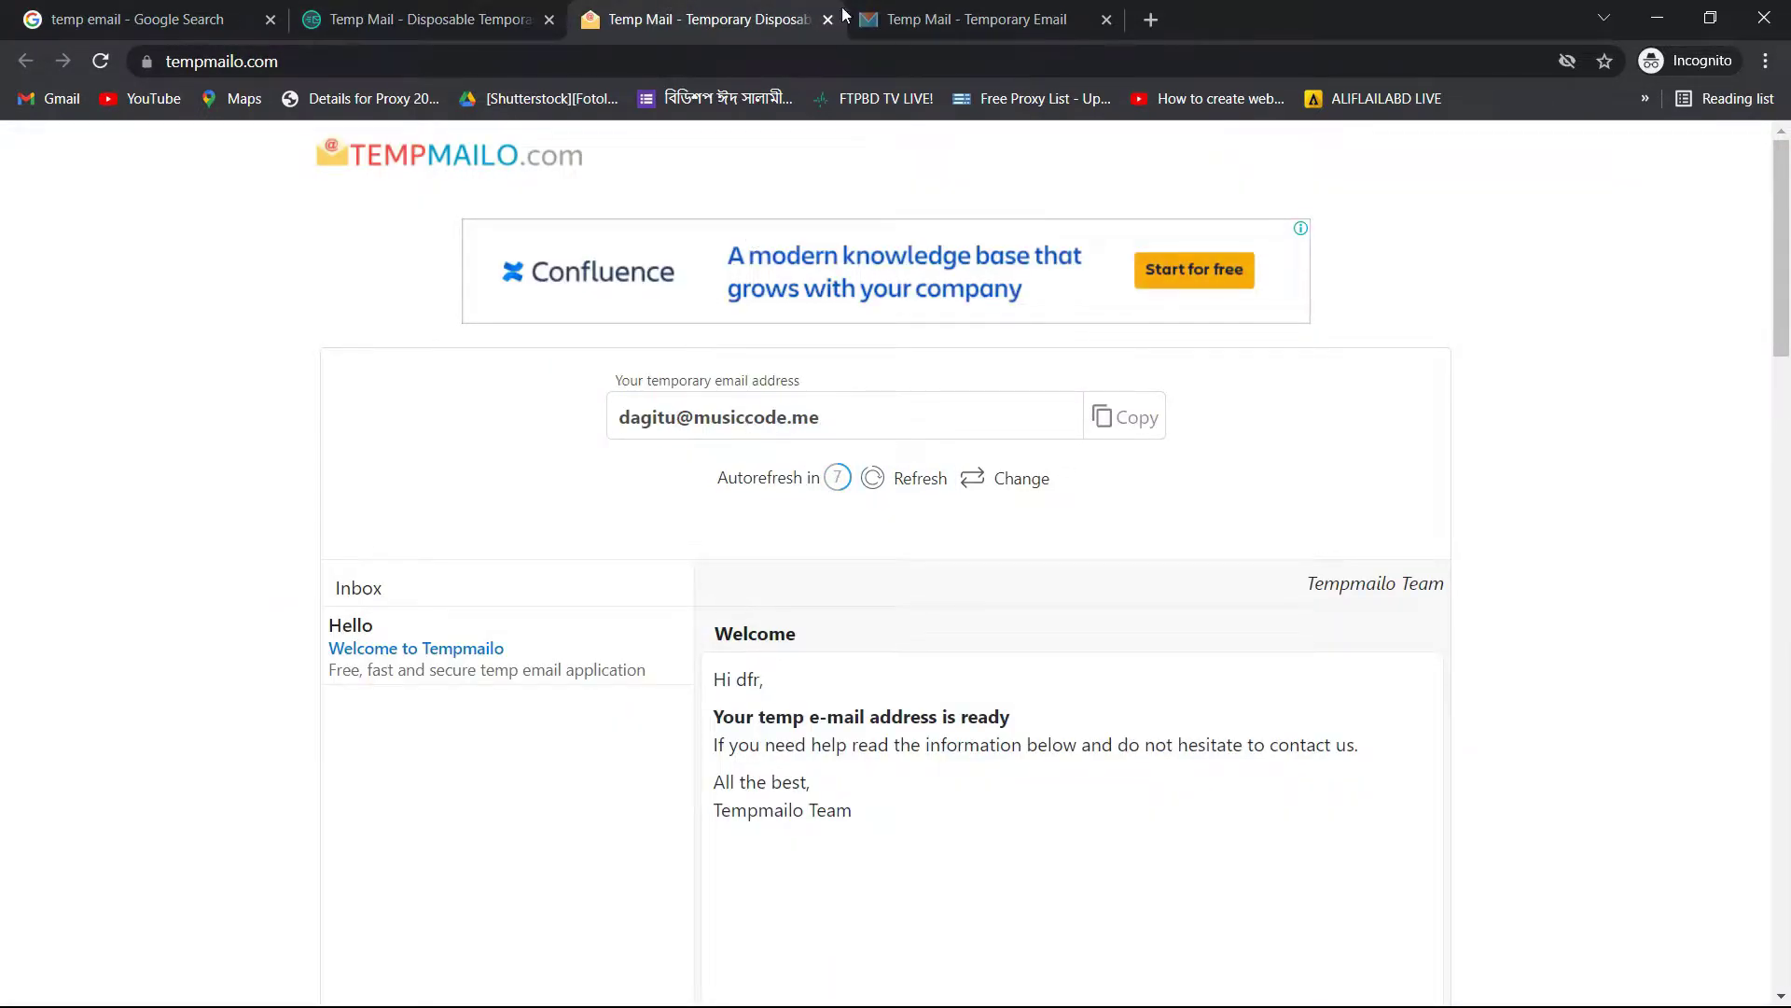
pyautogui.click(868, 22)
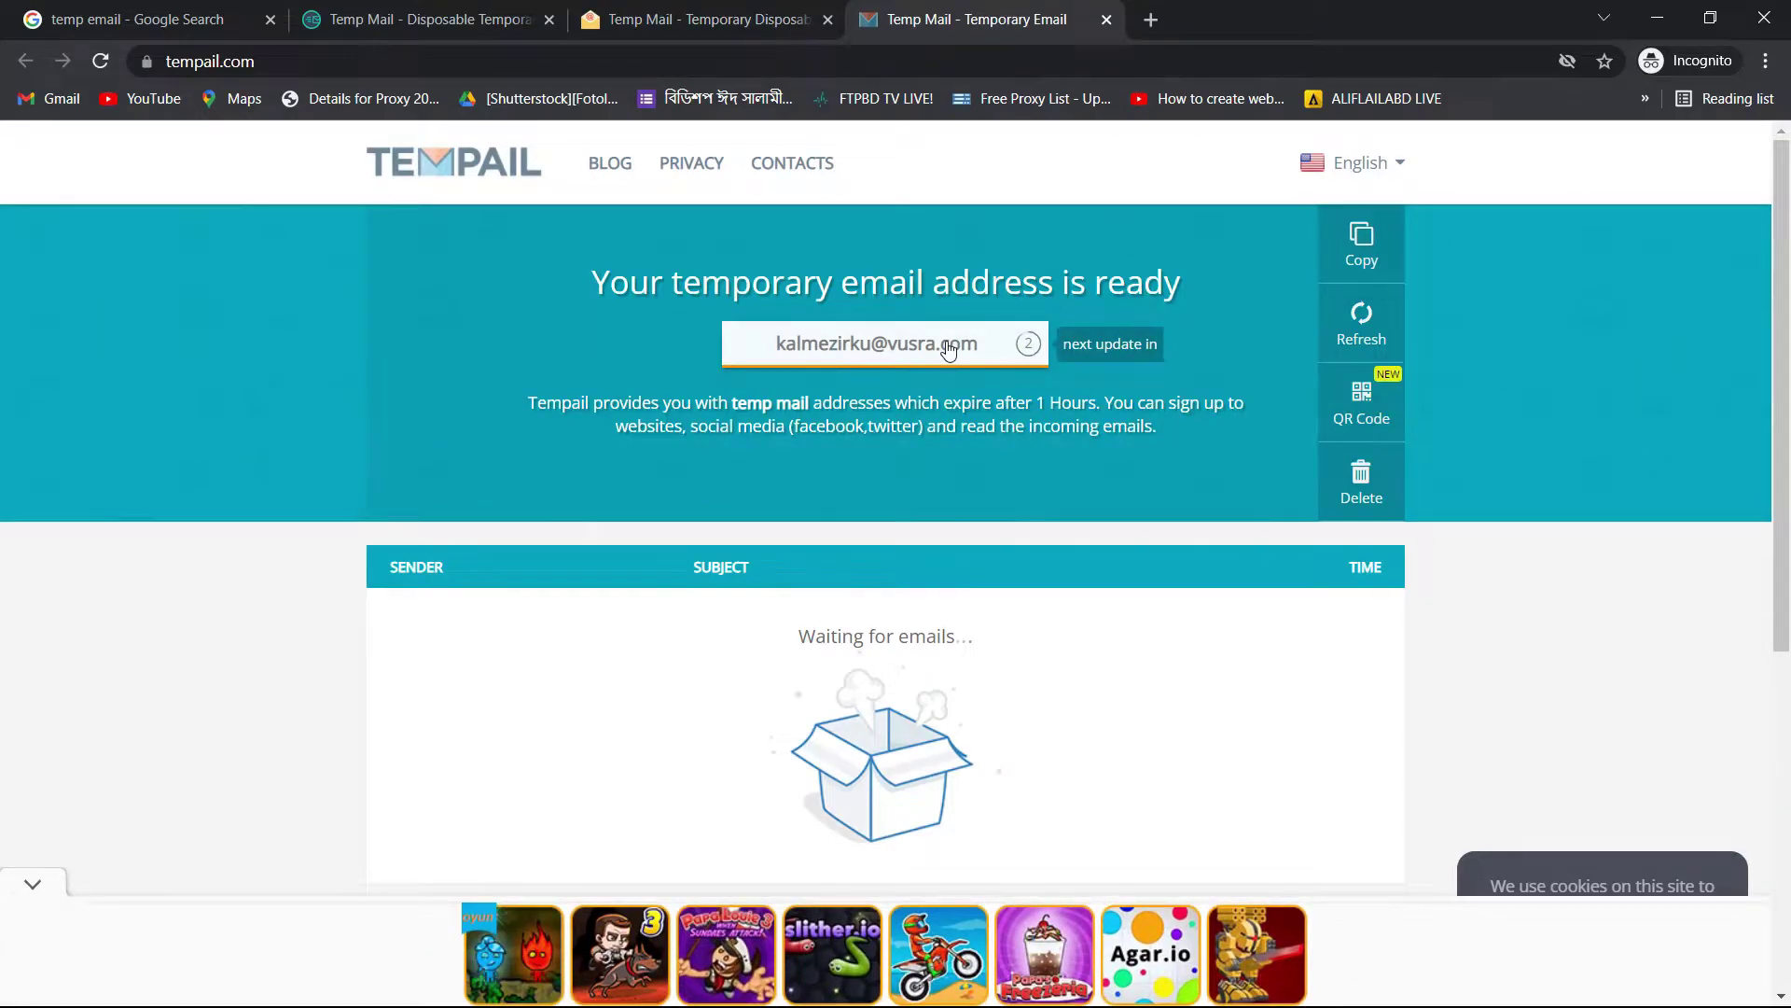
# Step: Cycle again through the temp-mail.org, tempmailo.com and tempail.com tabs, ending on the Tempail inbox
pyautogui.hotkey('ctrl', '2')
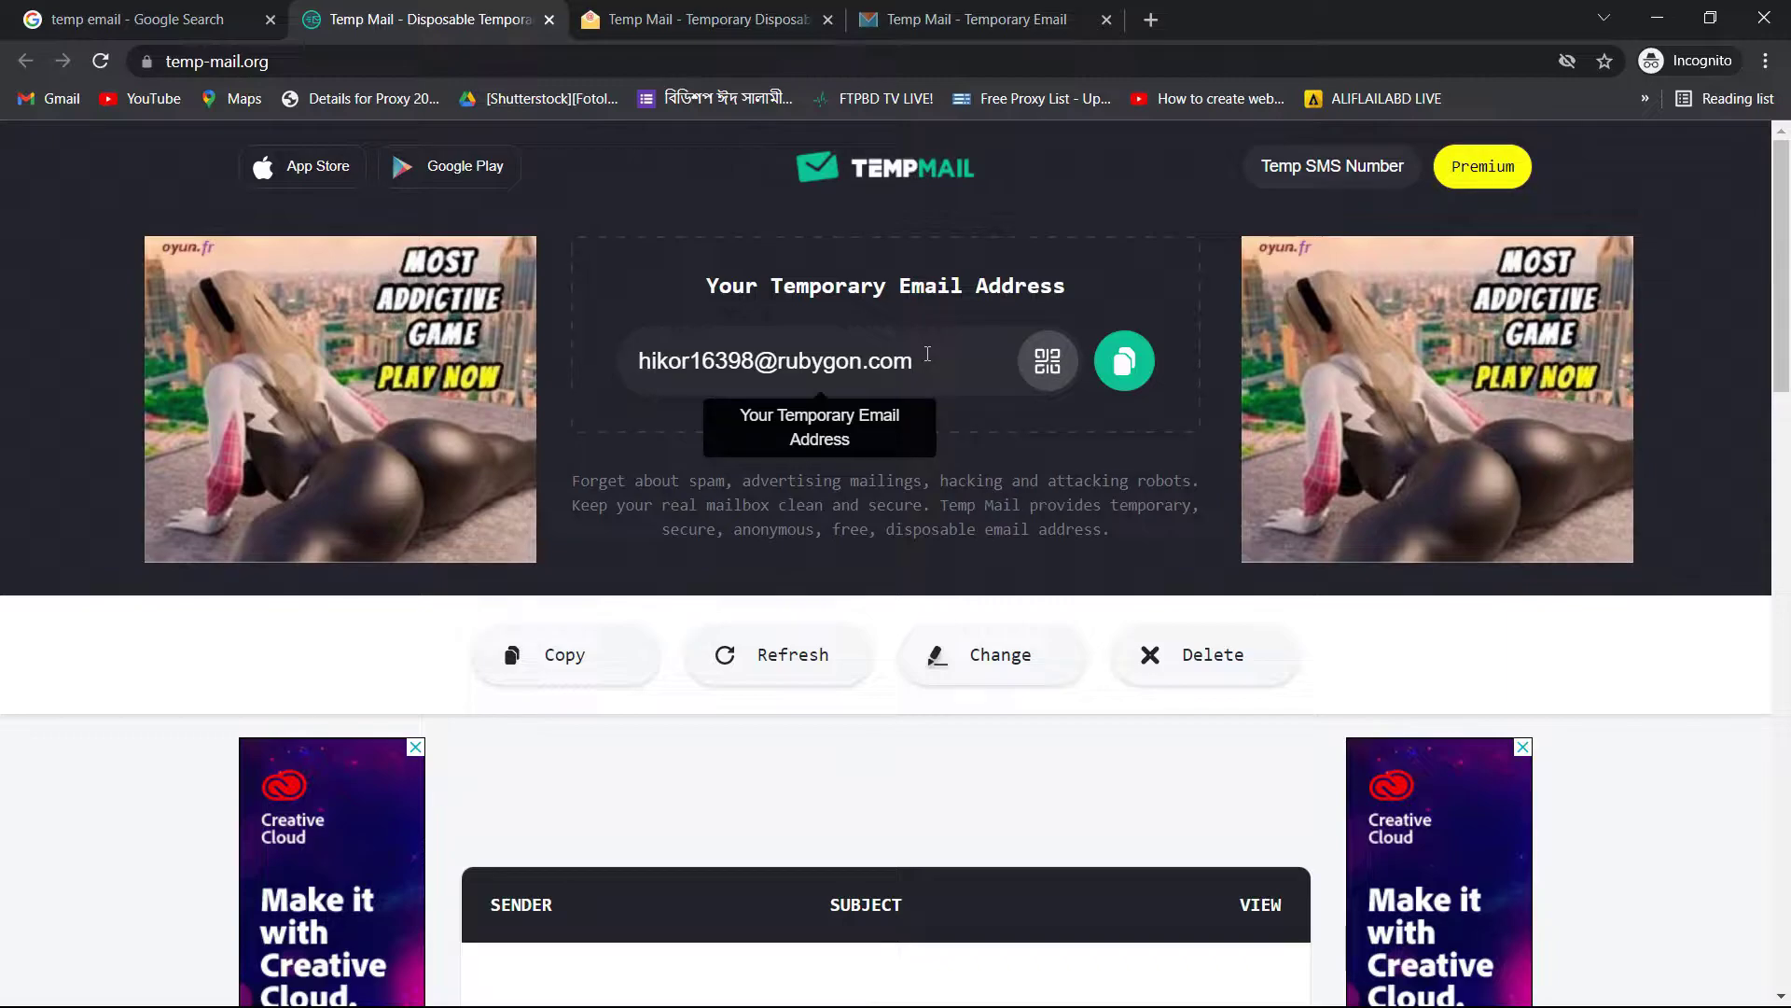
pyautogui.hotkey('ctrl', 'Tab')
pyautogui.hotkey('ctrl', 'Tab')
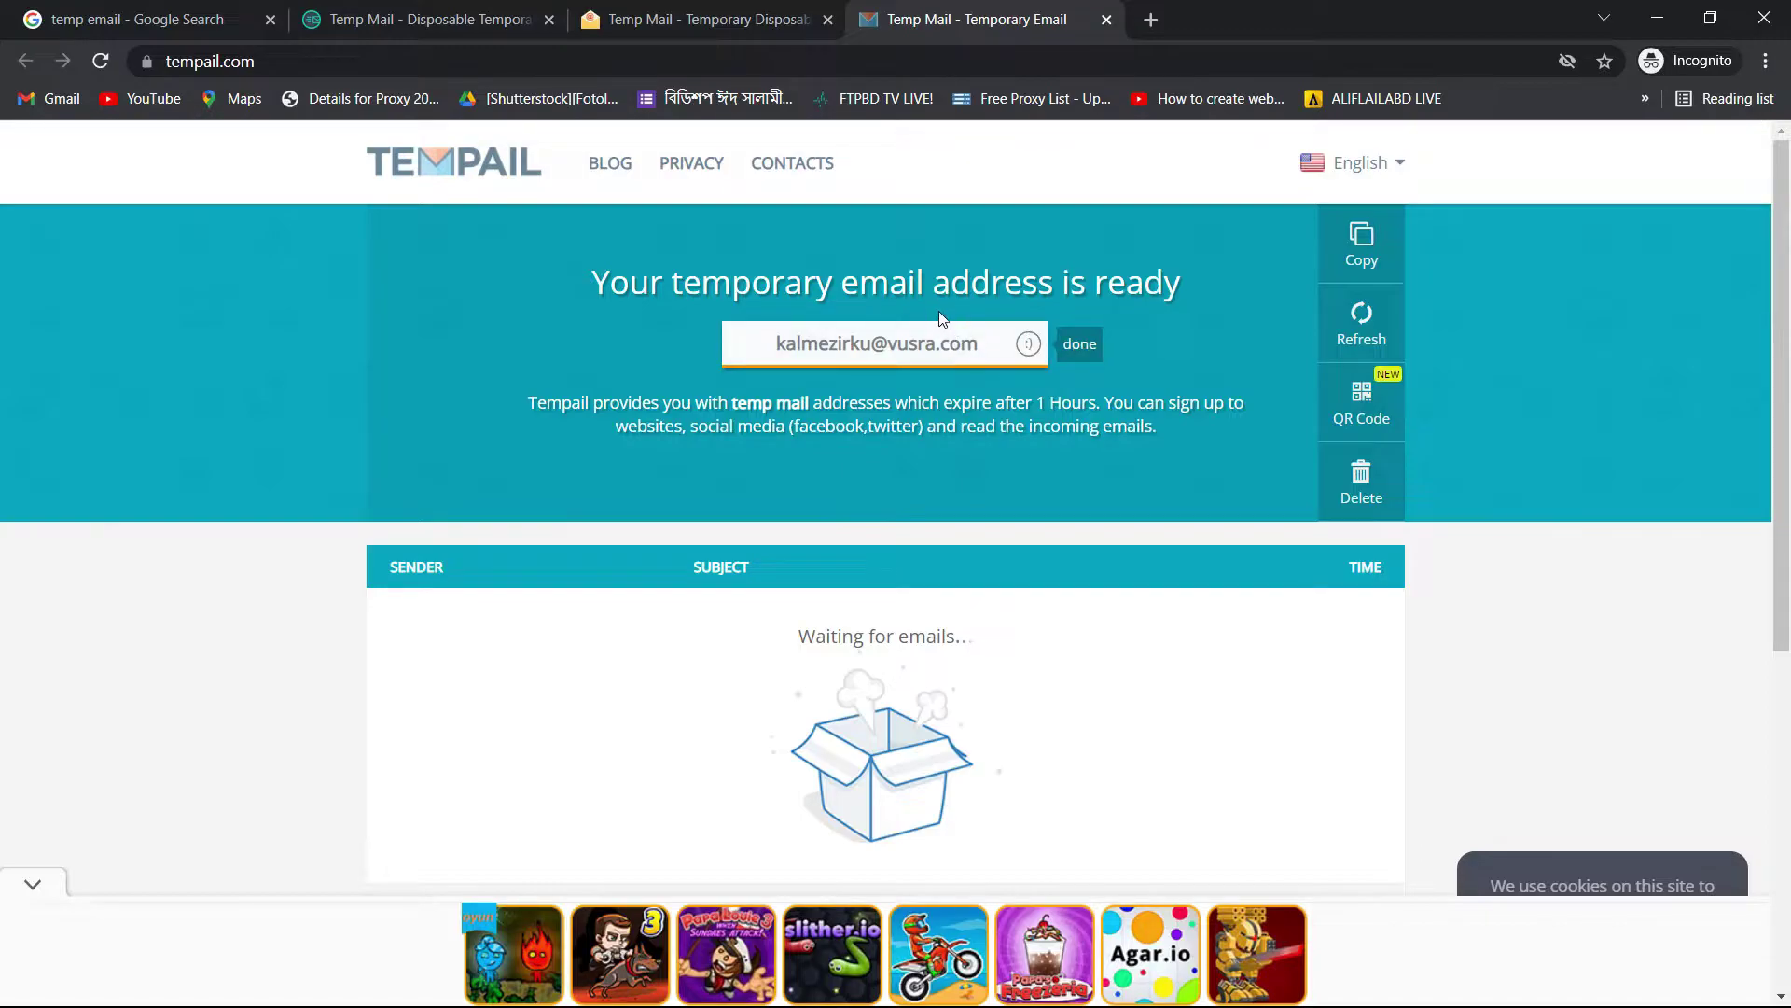
pyautogui.click(466, 14)
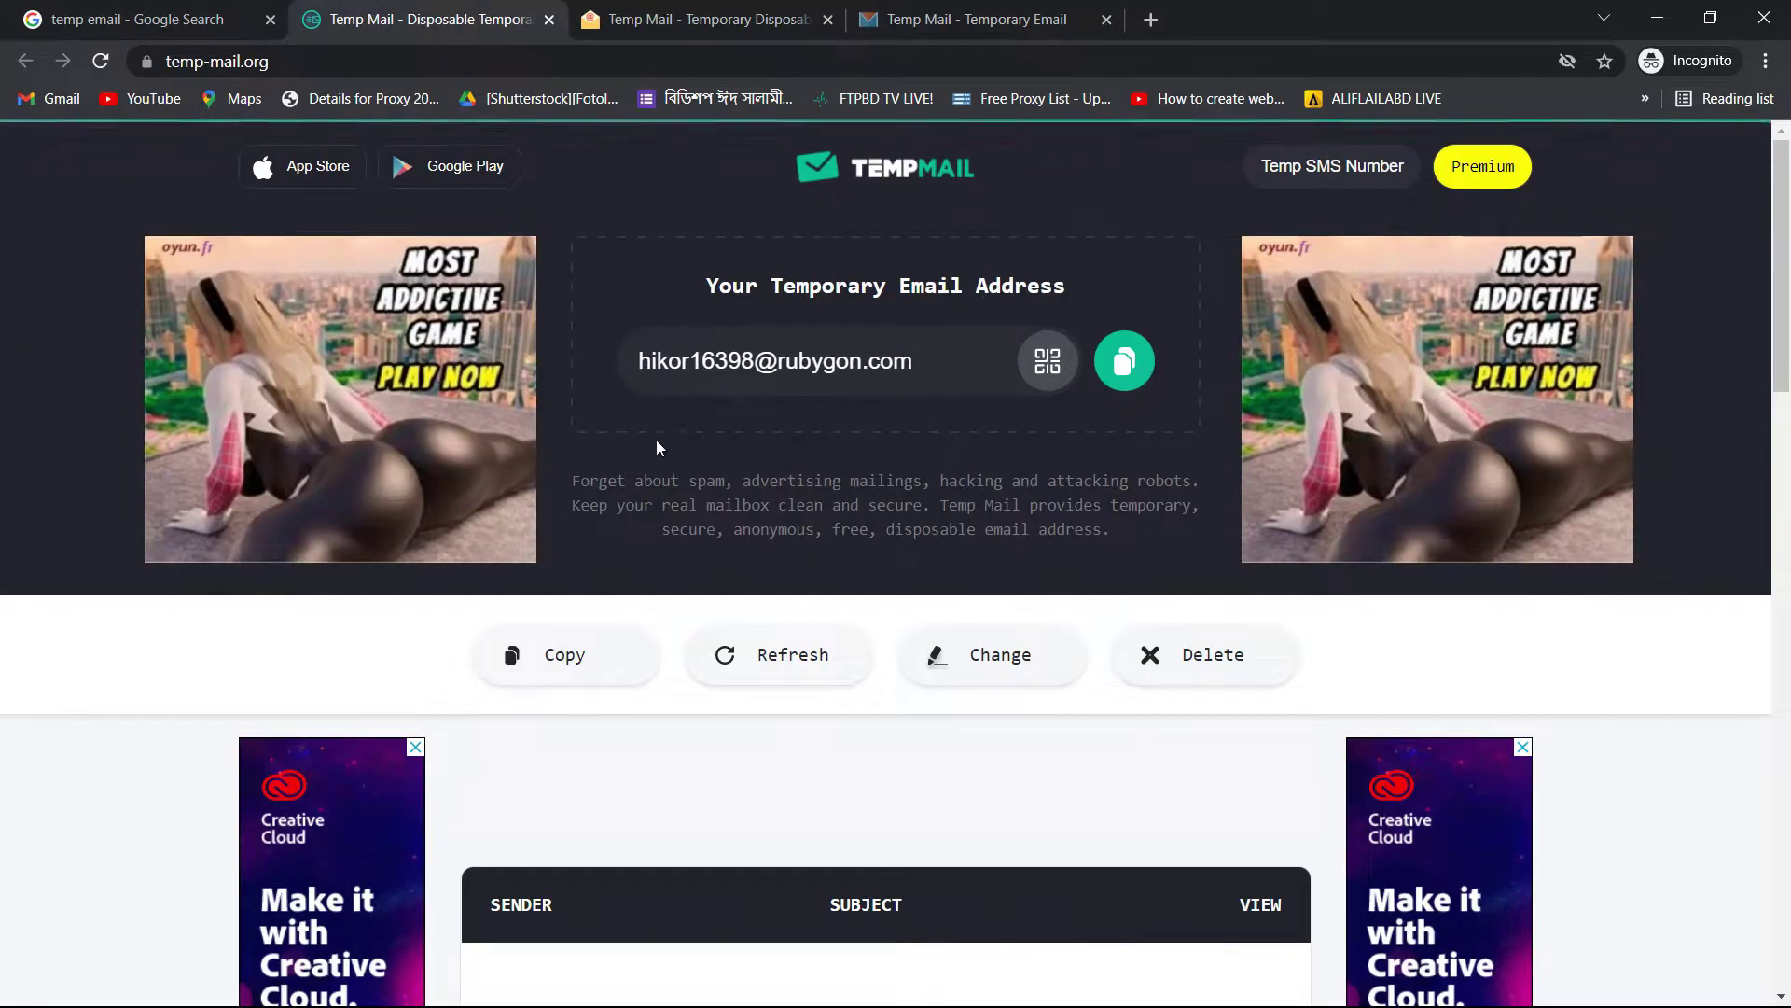
pyautogui.click(702, 9)
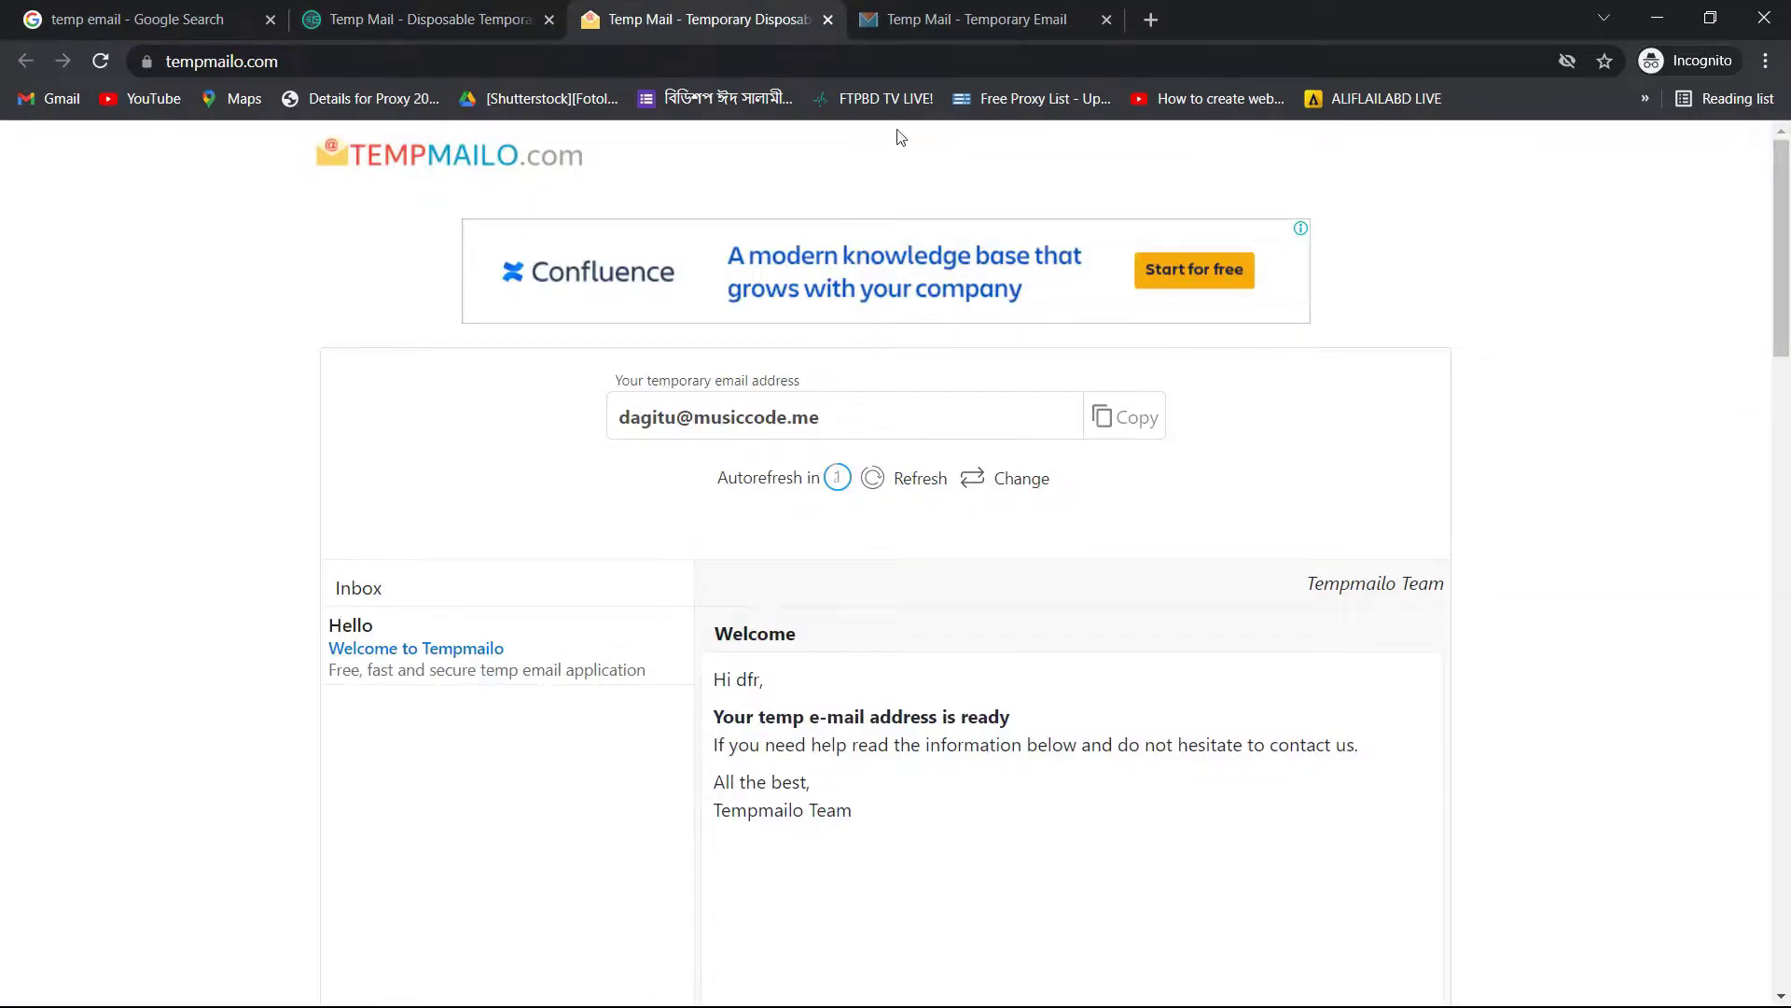
pyautogui.click(965, 16)
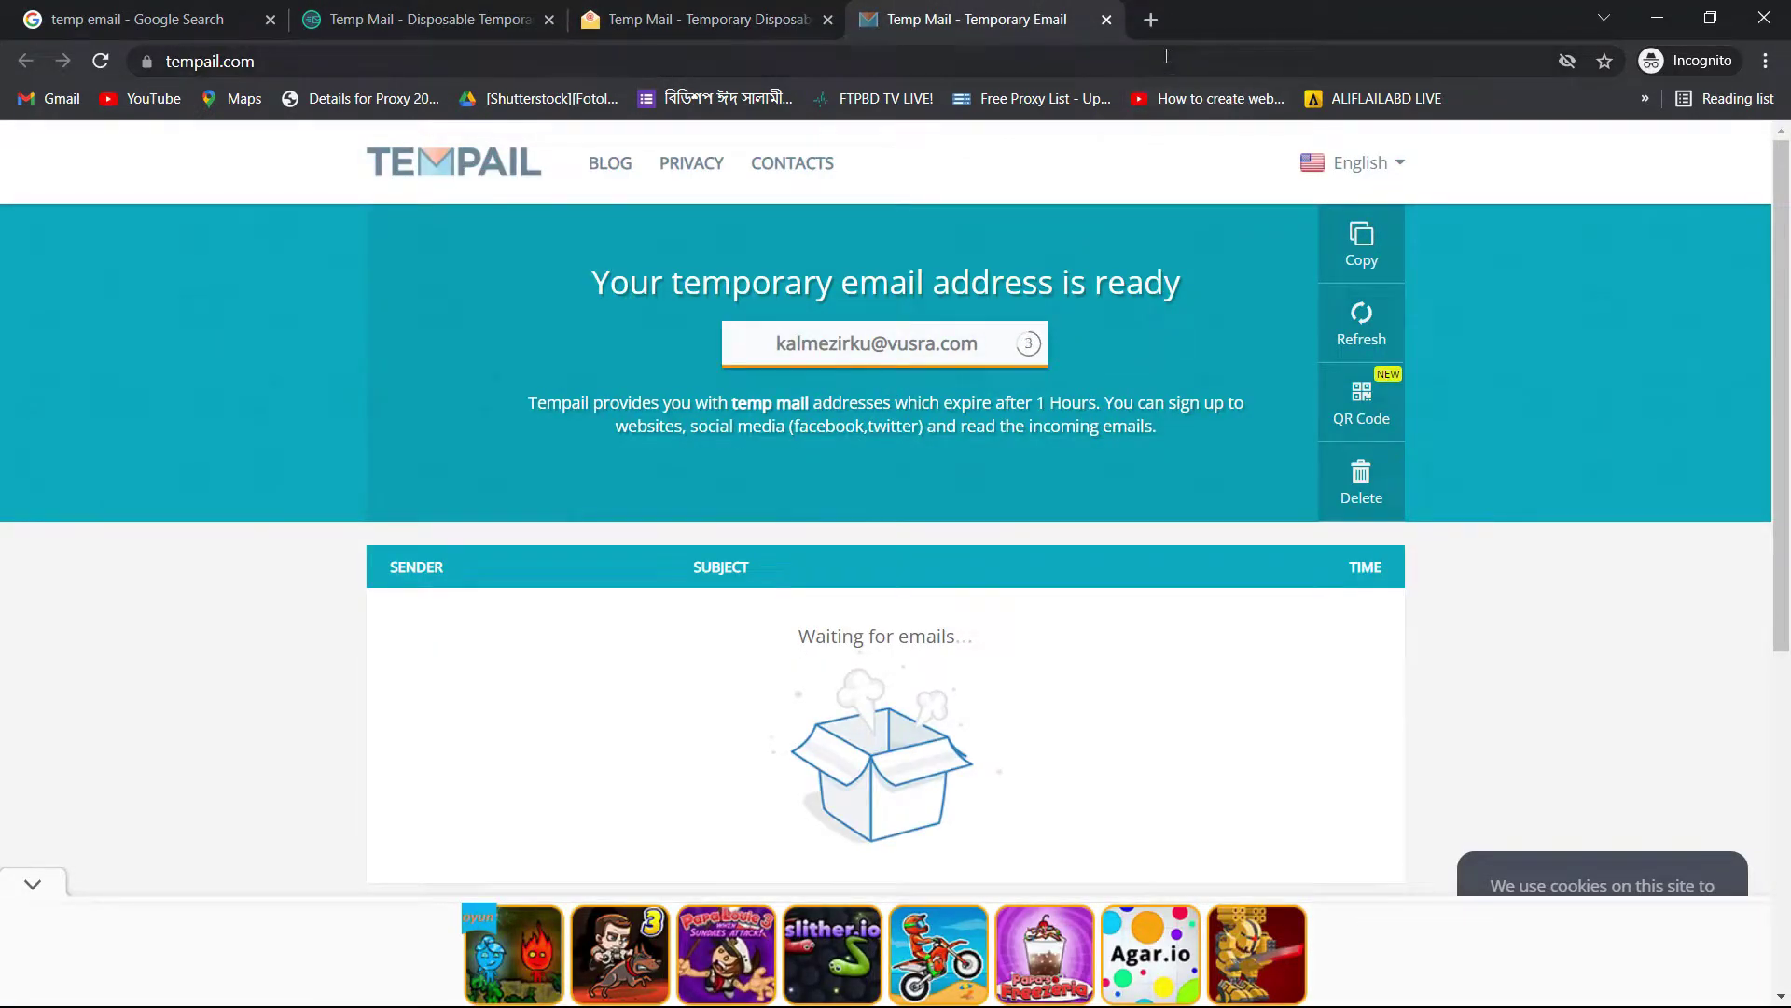
# Step: Search 'pintarest' in a new tab, open pinterest.com's sign-up form, then return to Tempail
pyautogui.click(1153, 15)
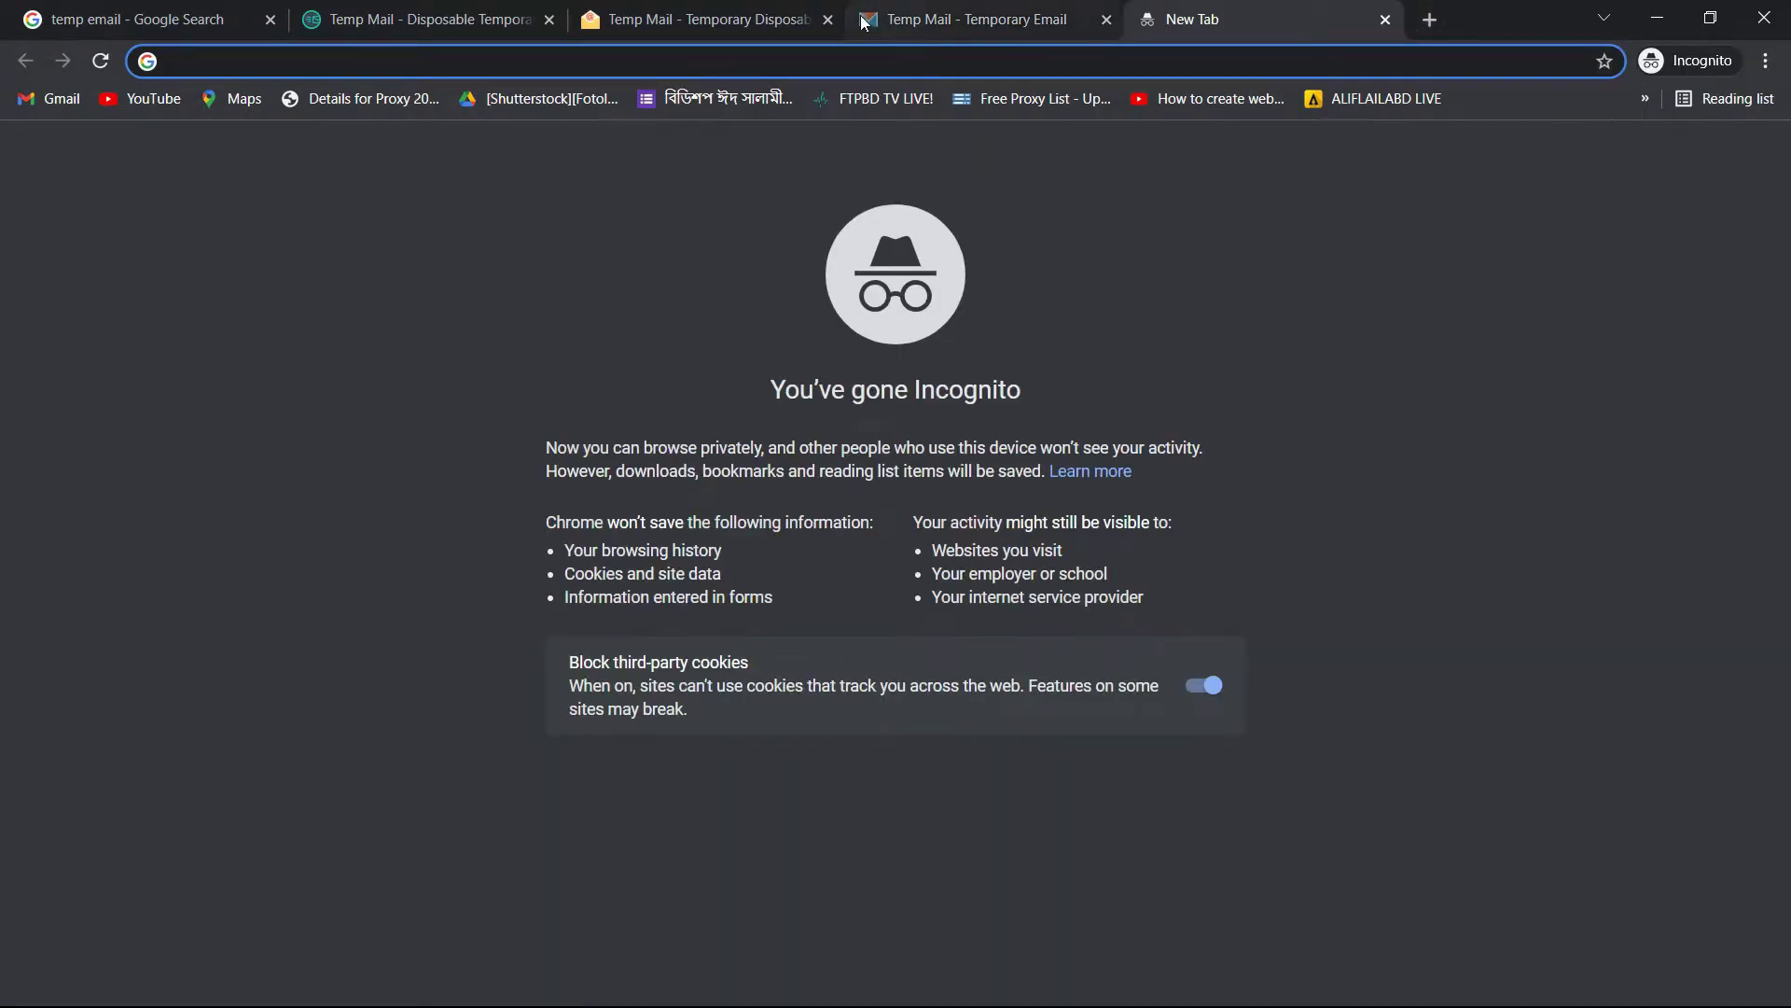
pyautogui.write('pintare')
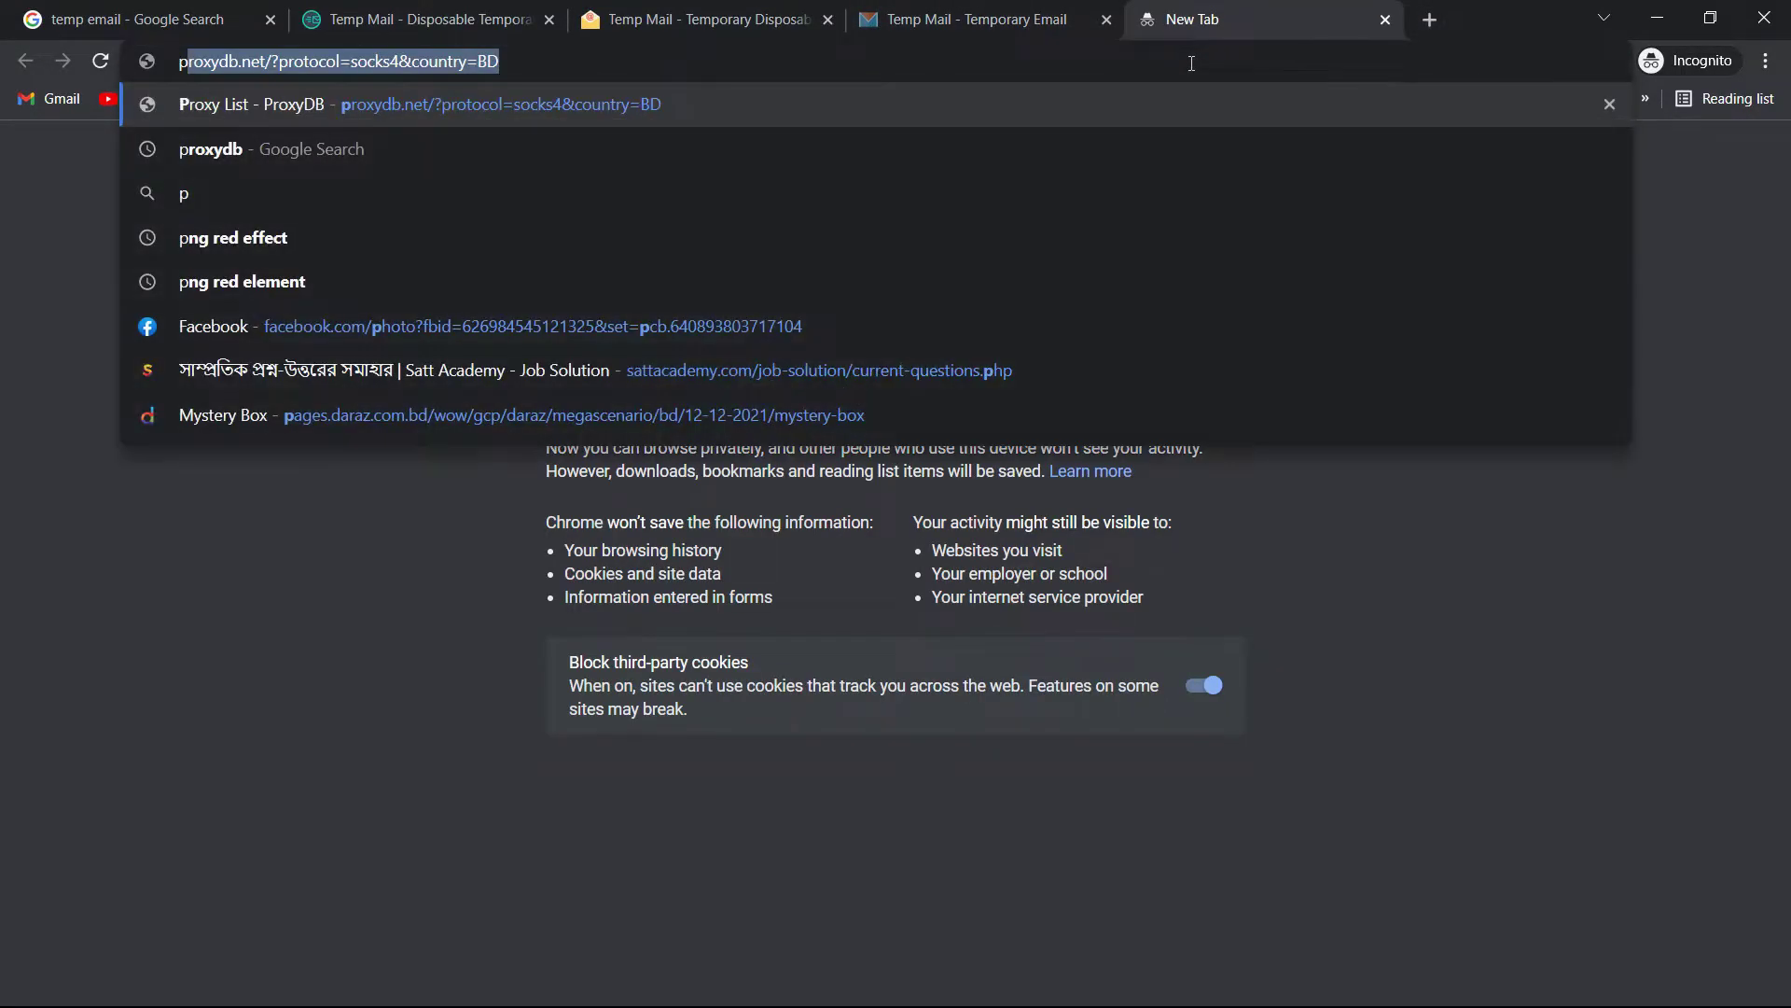
pyautogui.write('st')
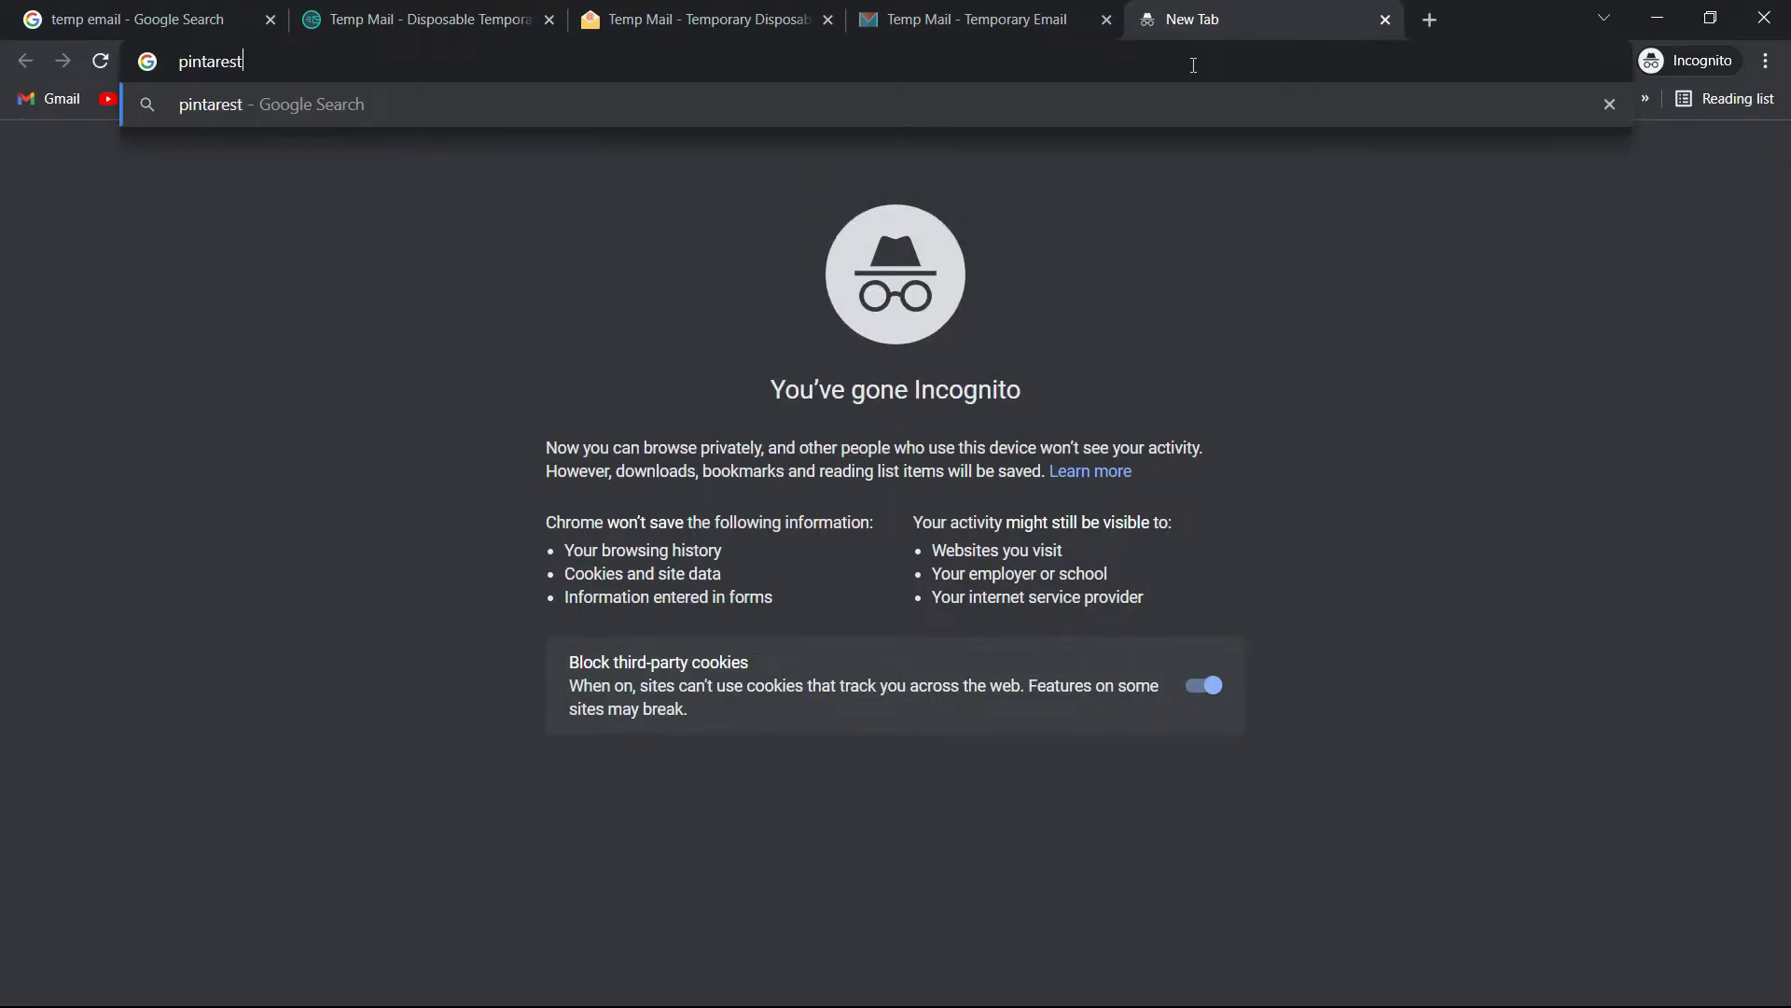
pyautogui.press('Return')
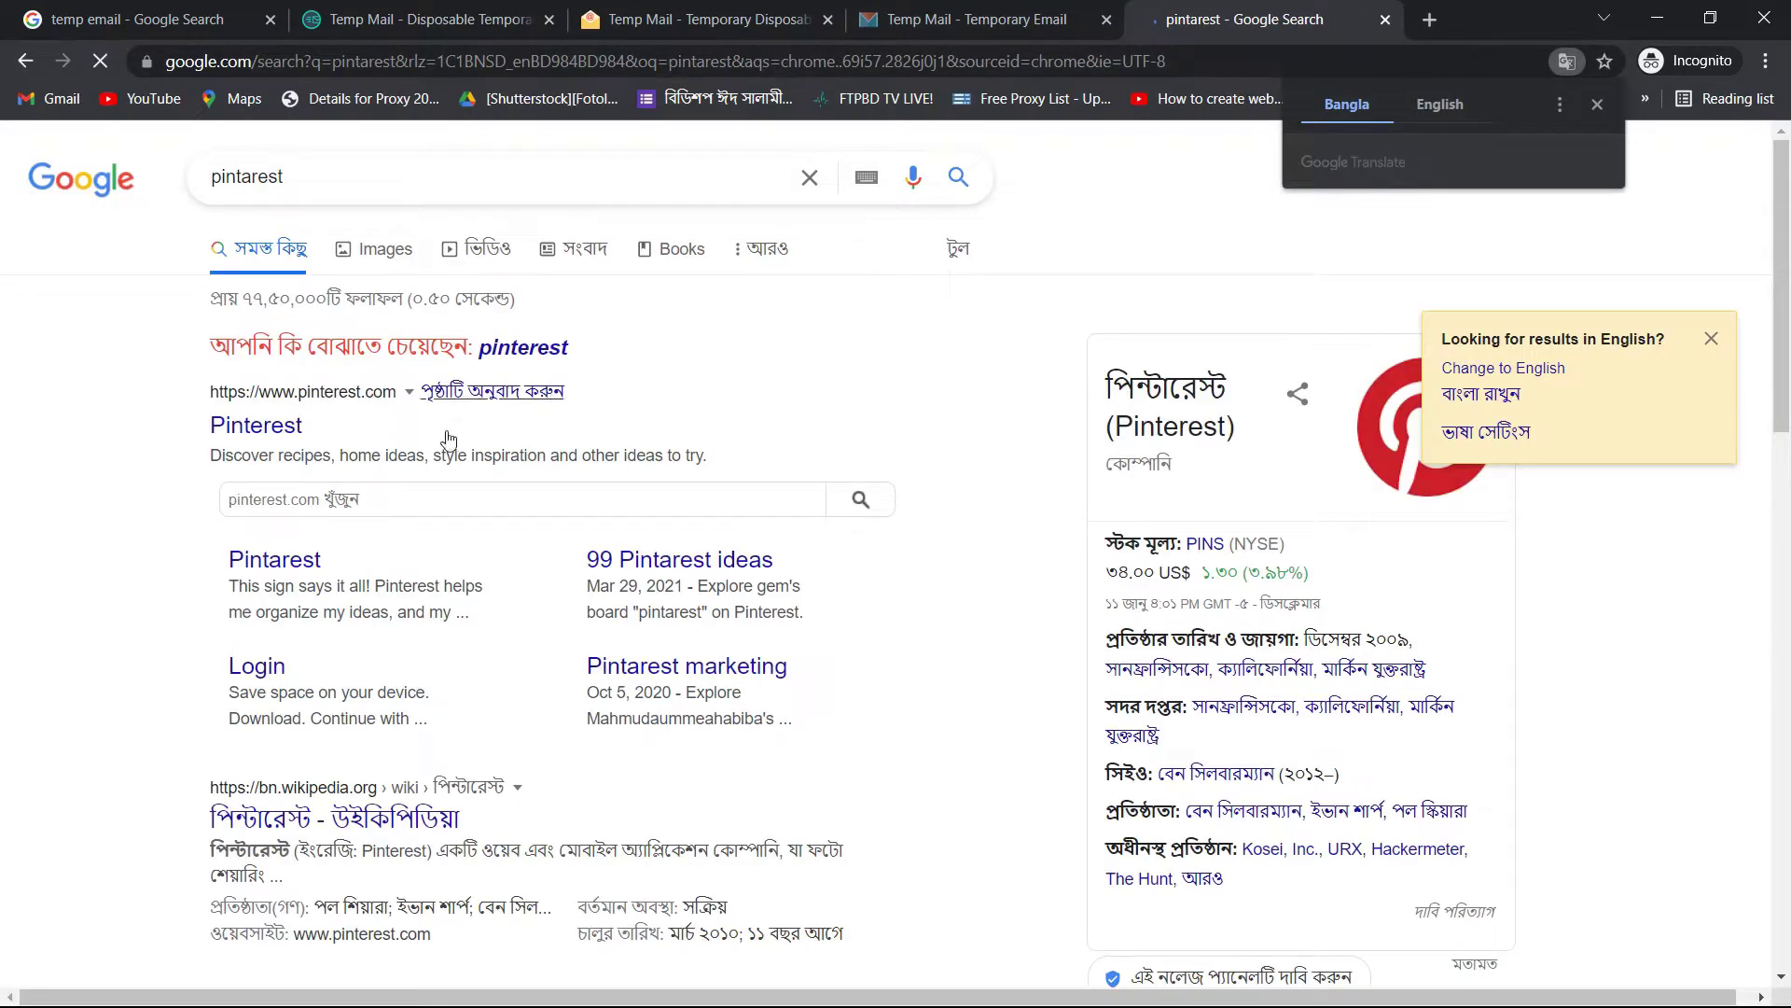
pyautogui.click(283, 430)
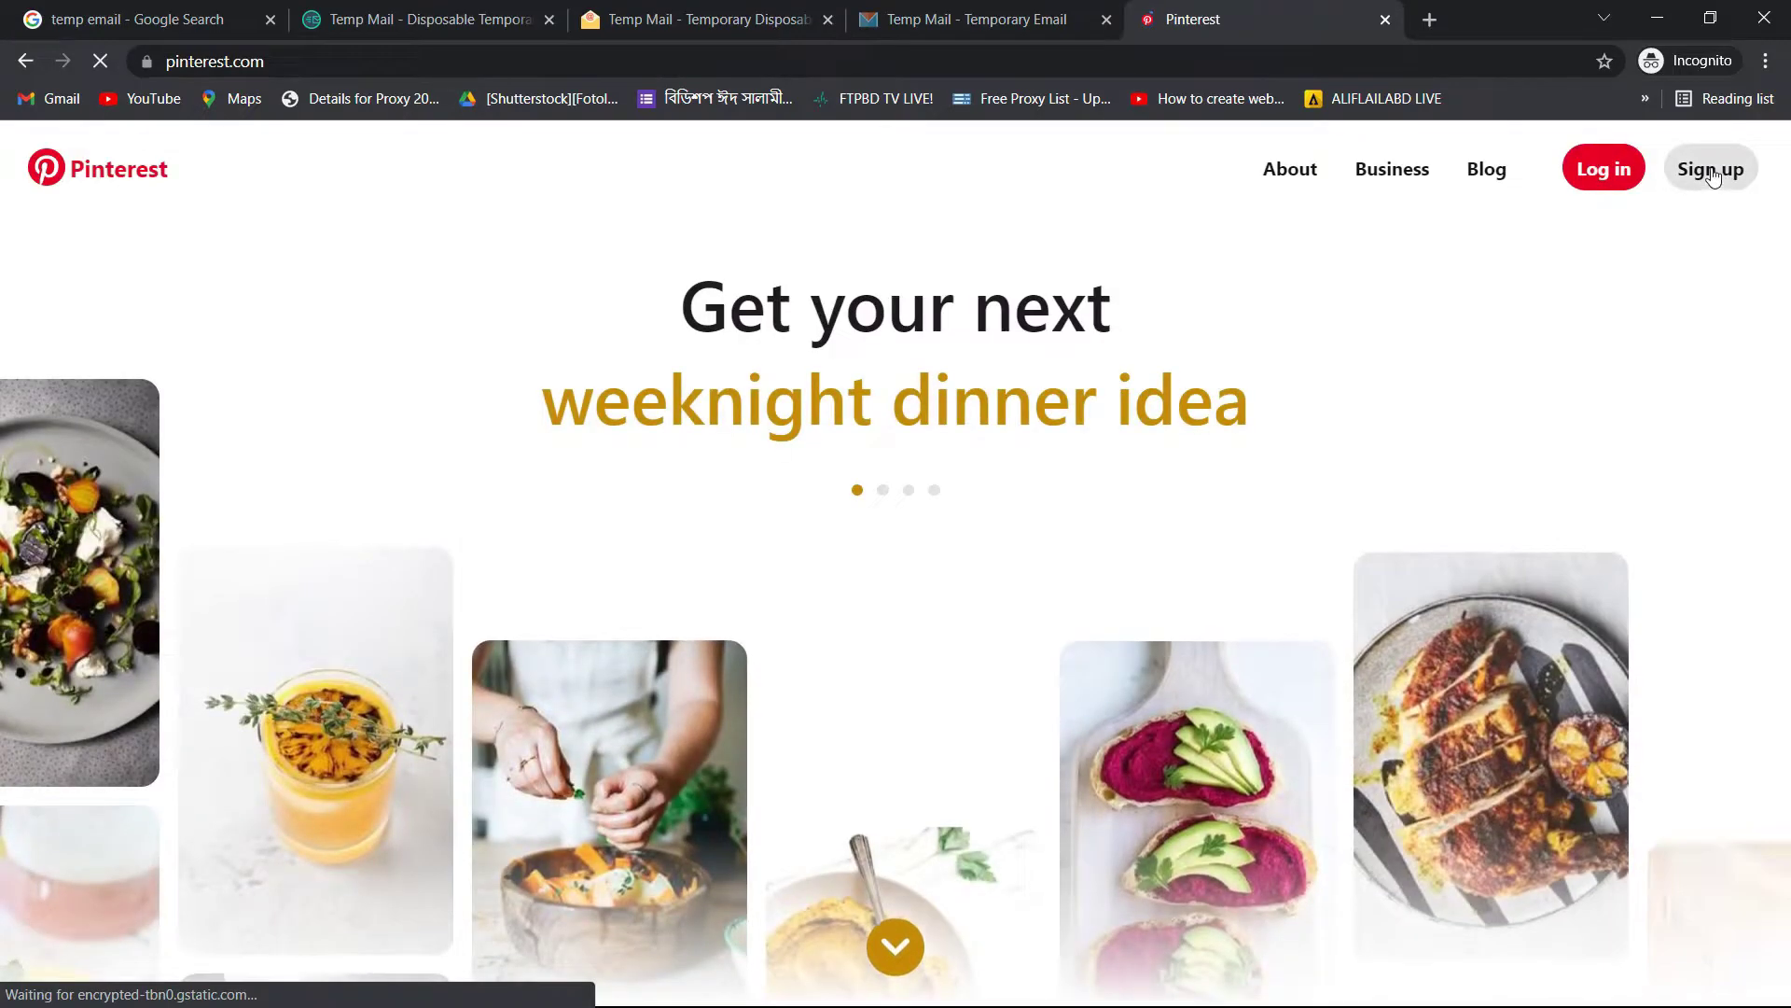
pyautogui.click(1711, 171)
pyautogui.click(954, 21)
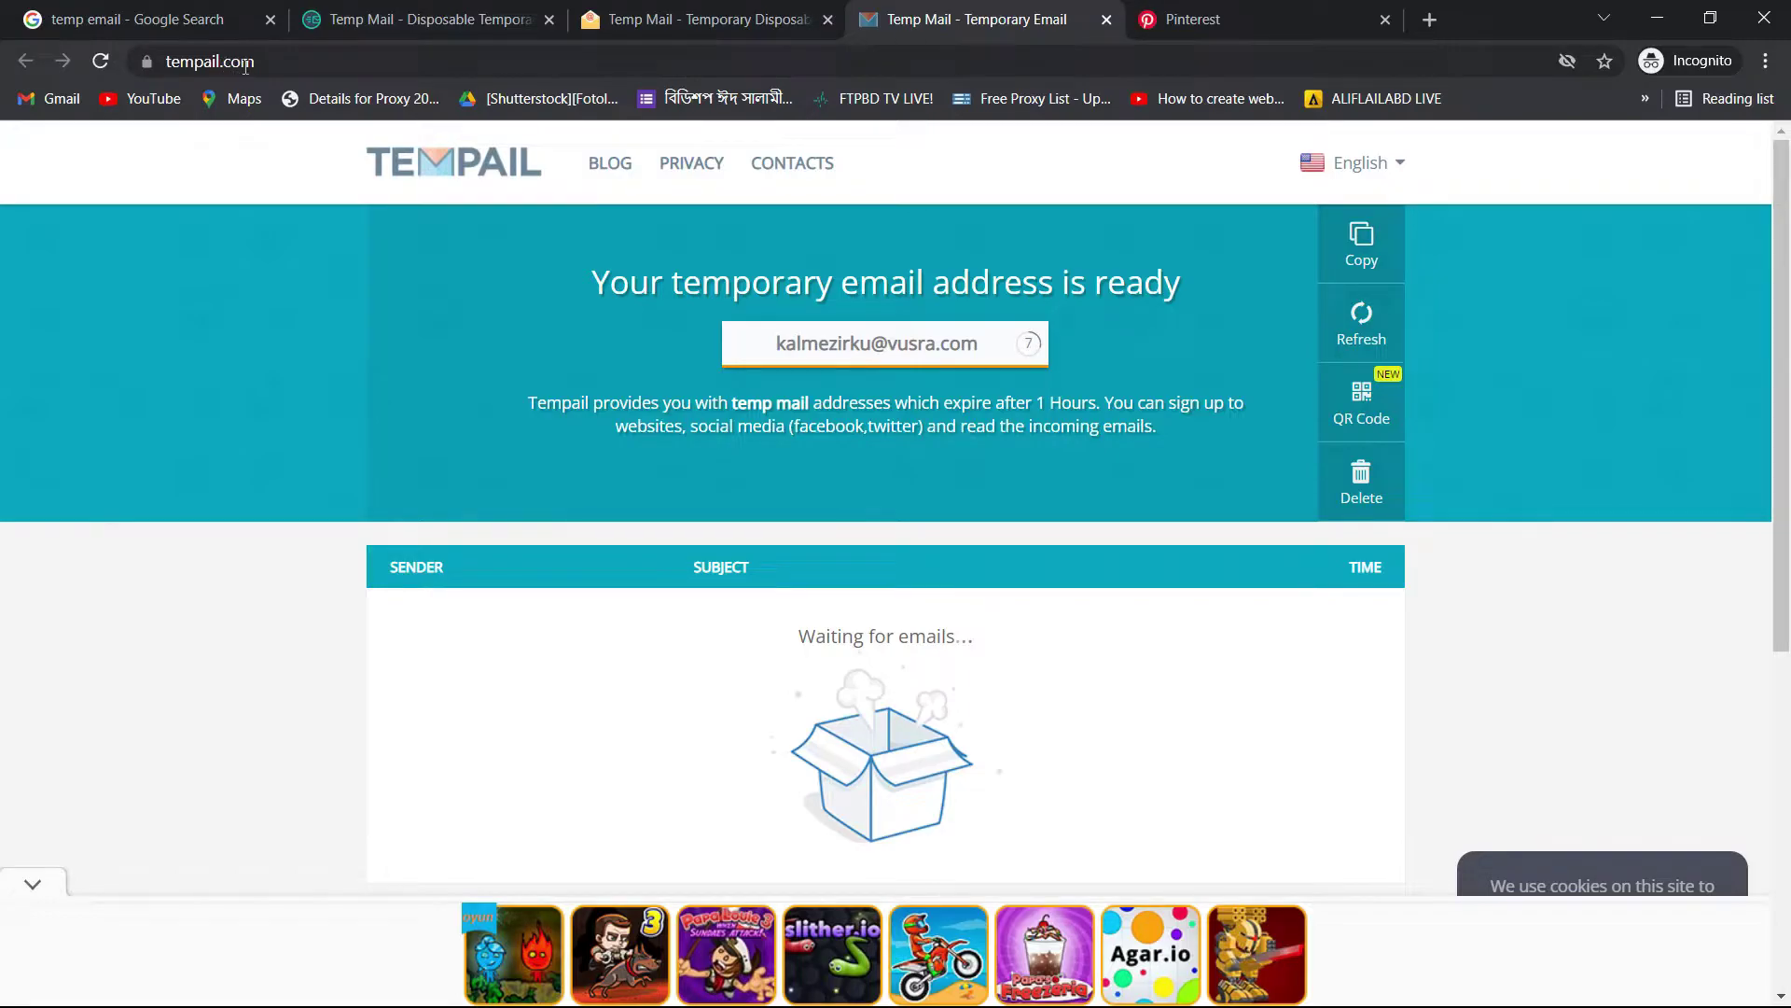
# Step: Sign up on Pinterest with the copied Tempail address, a password and age 40
pyautogui.click(1353, 243)
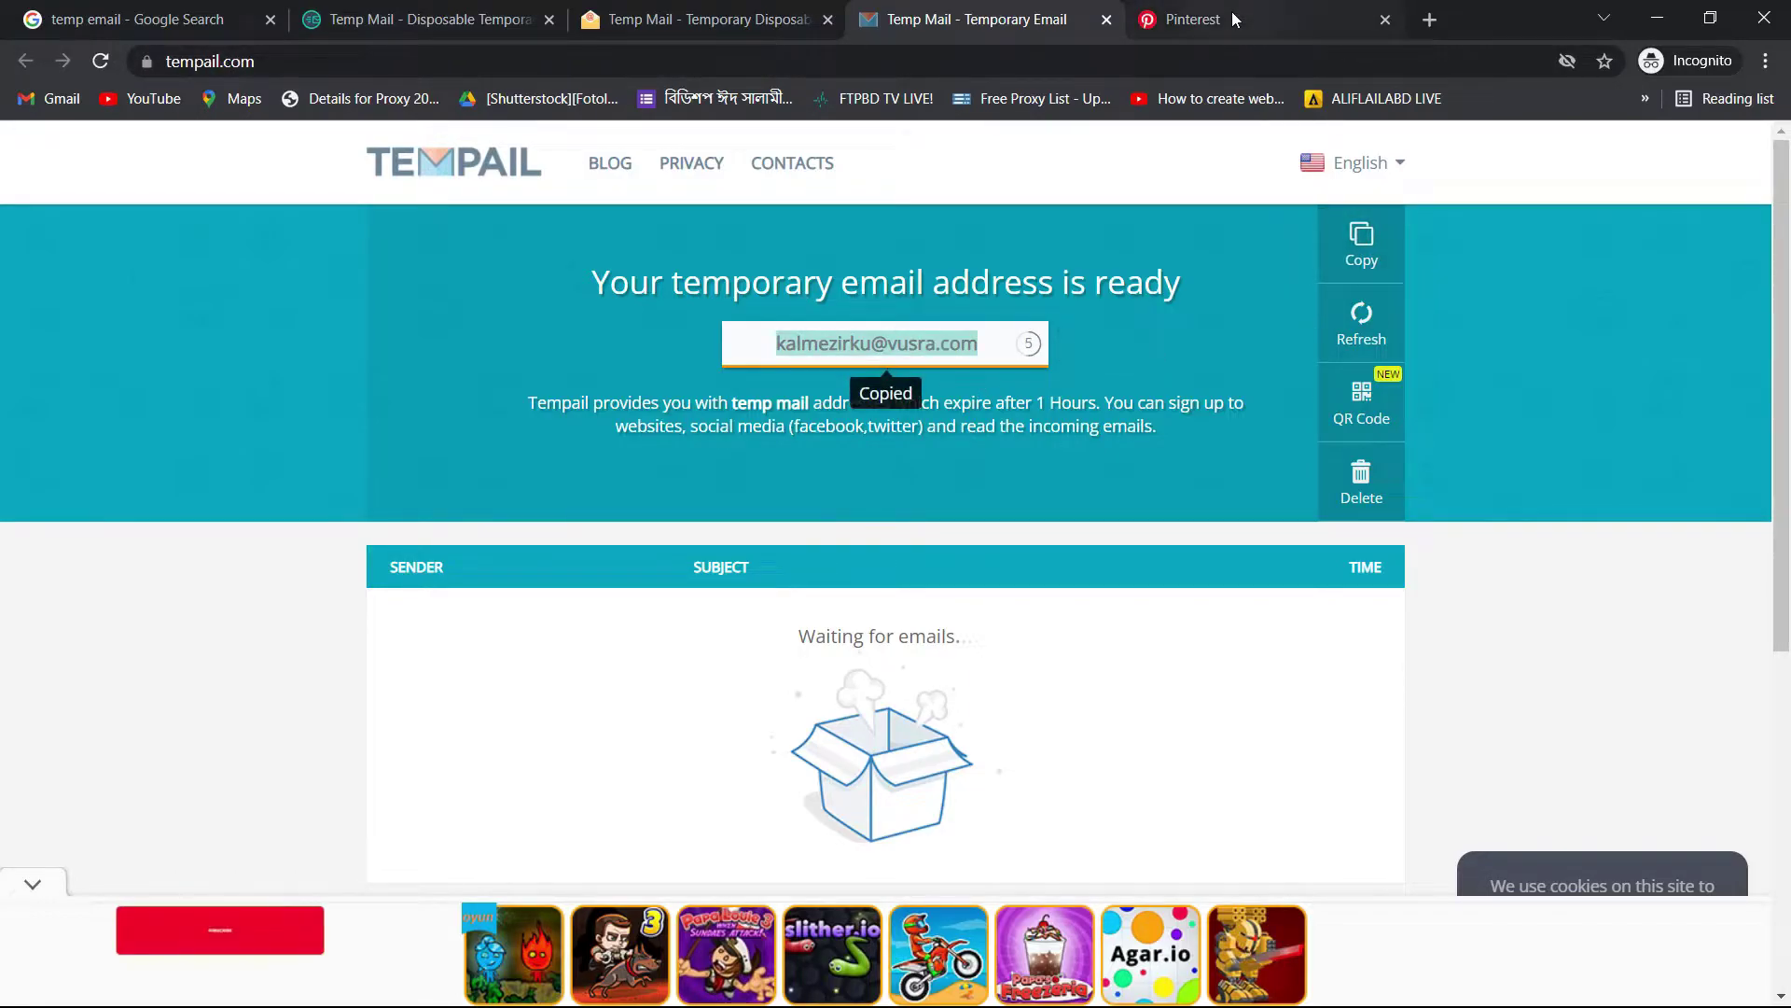
pyautogui.click(1232, 16)
pyautogui.hotkey('ctrl', 'v')
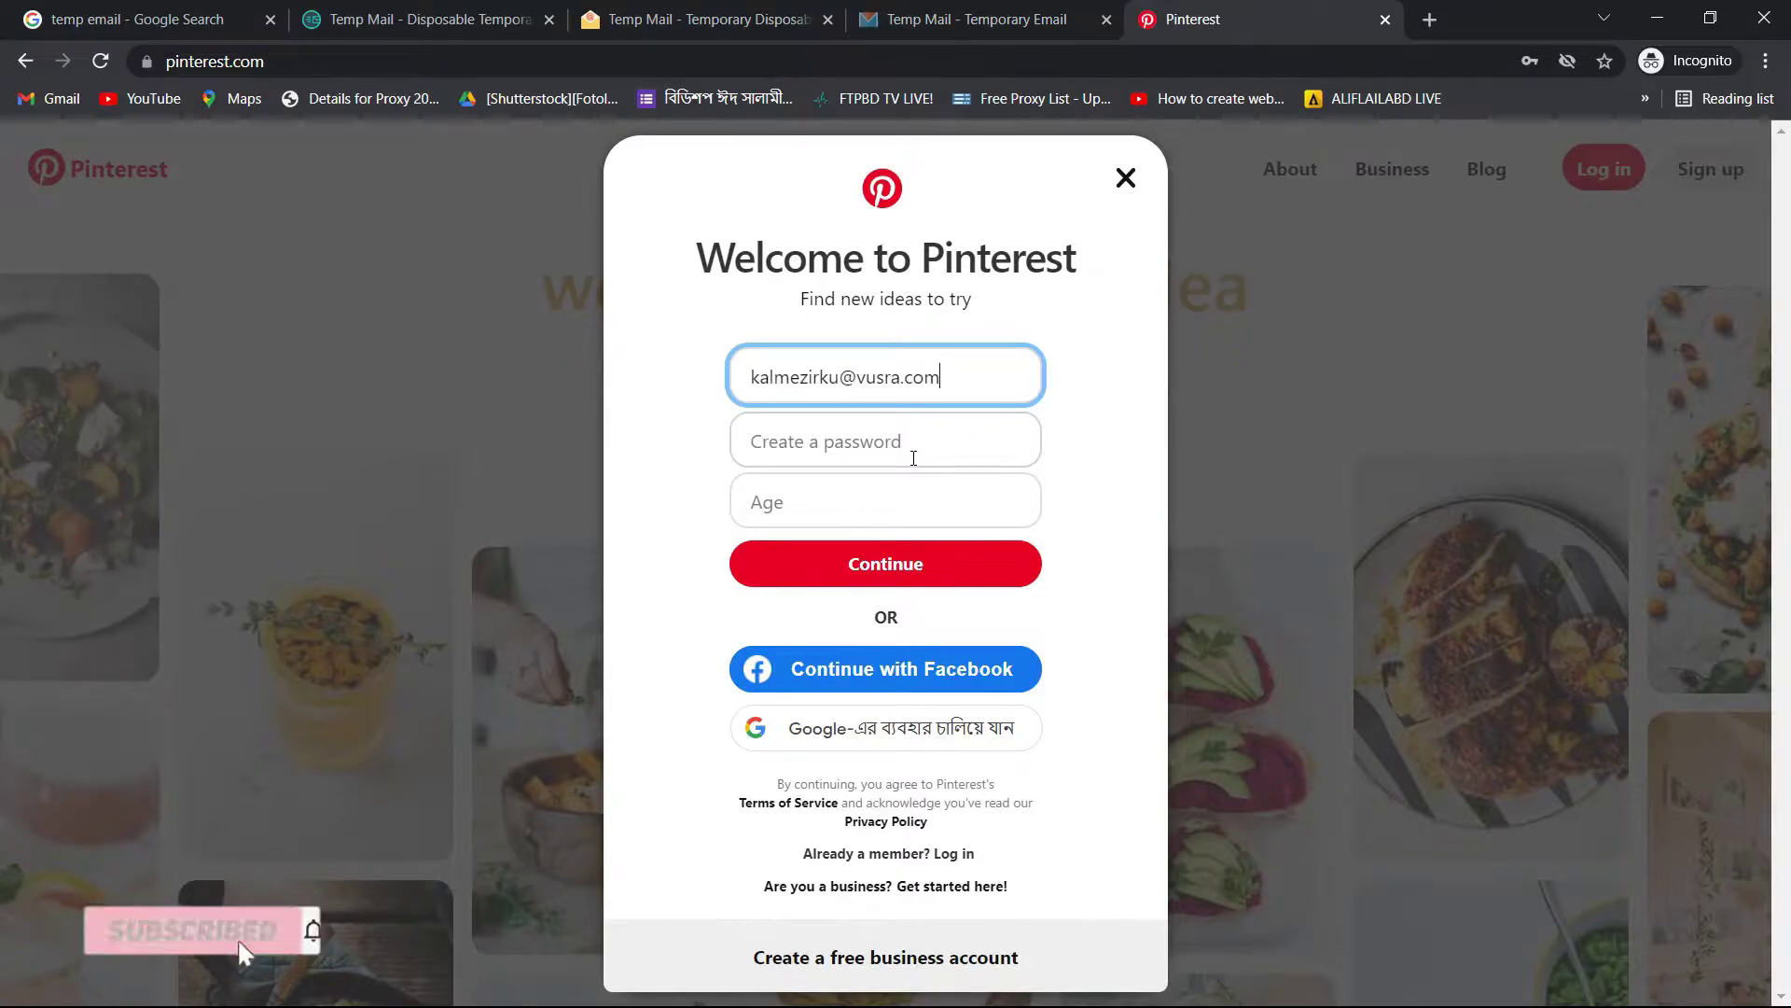
pyautogui.click(913, 457)
pyautogui.write('••')
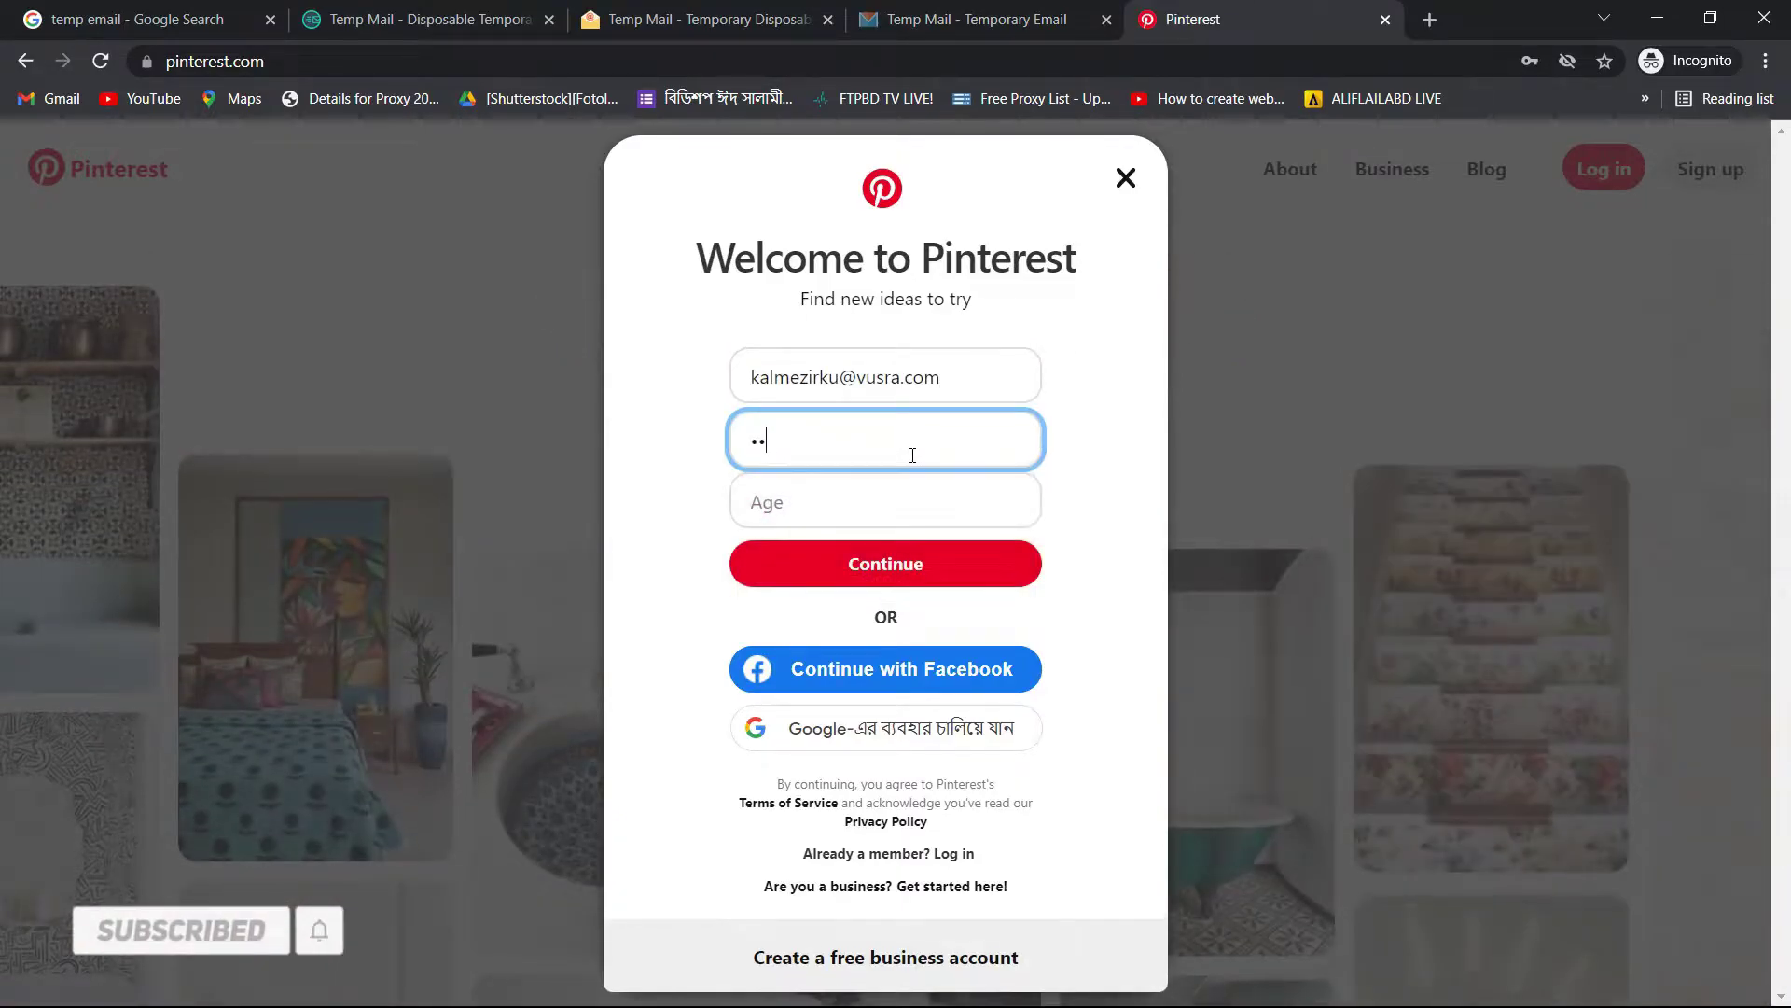
pyautogui.write('••••••')
pyautogui.click(919, 487)
pyautogui.write('40')
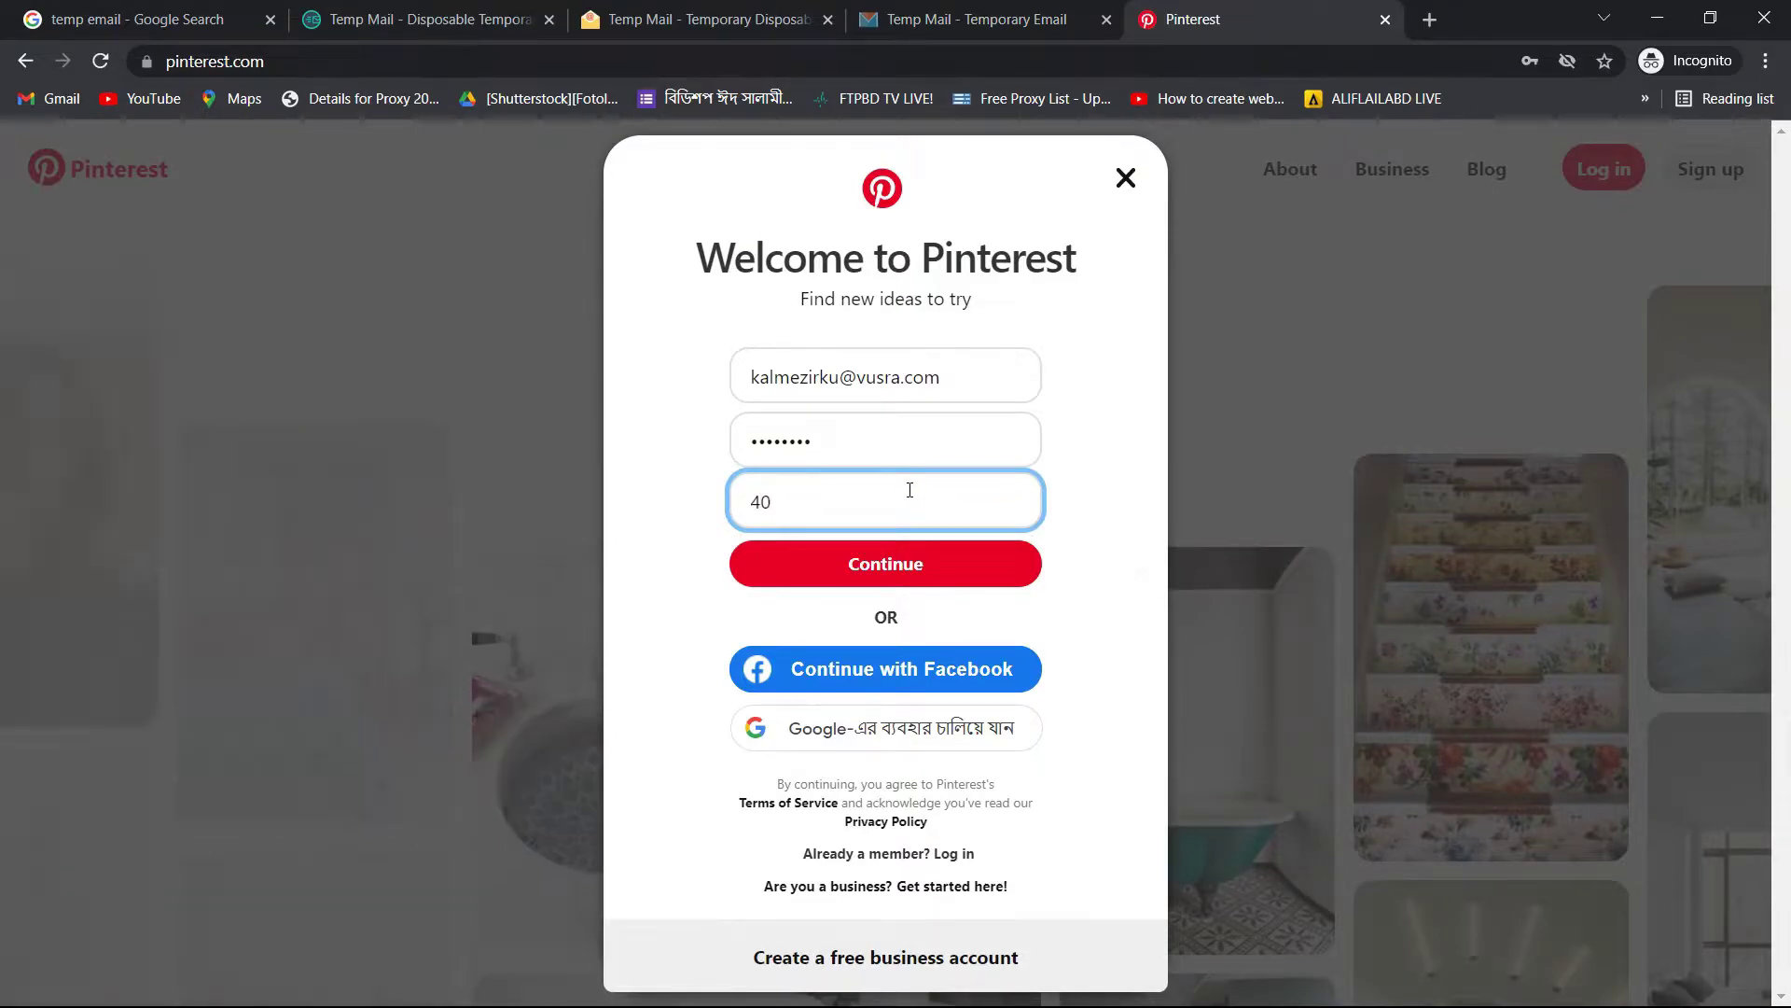
pyautogui.click(915, 571)
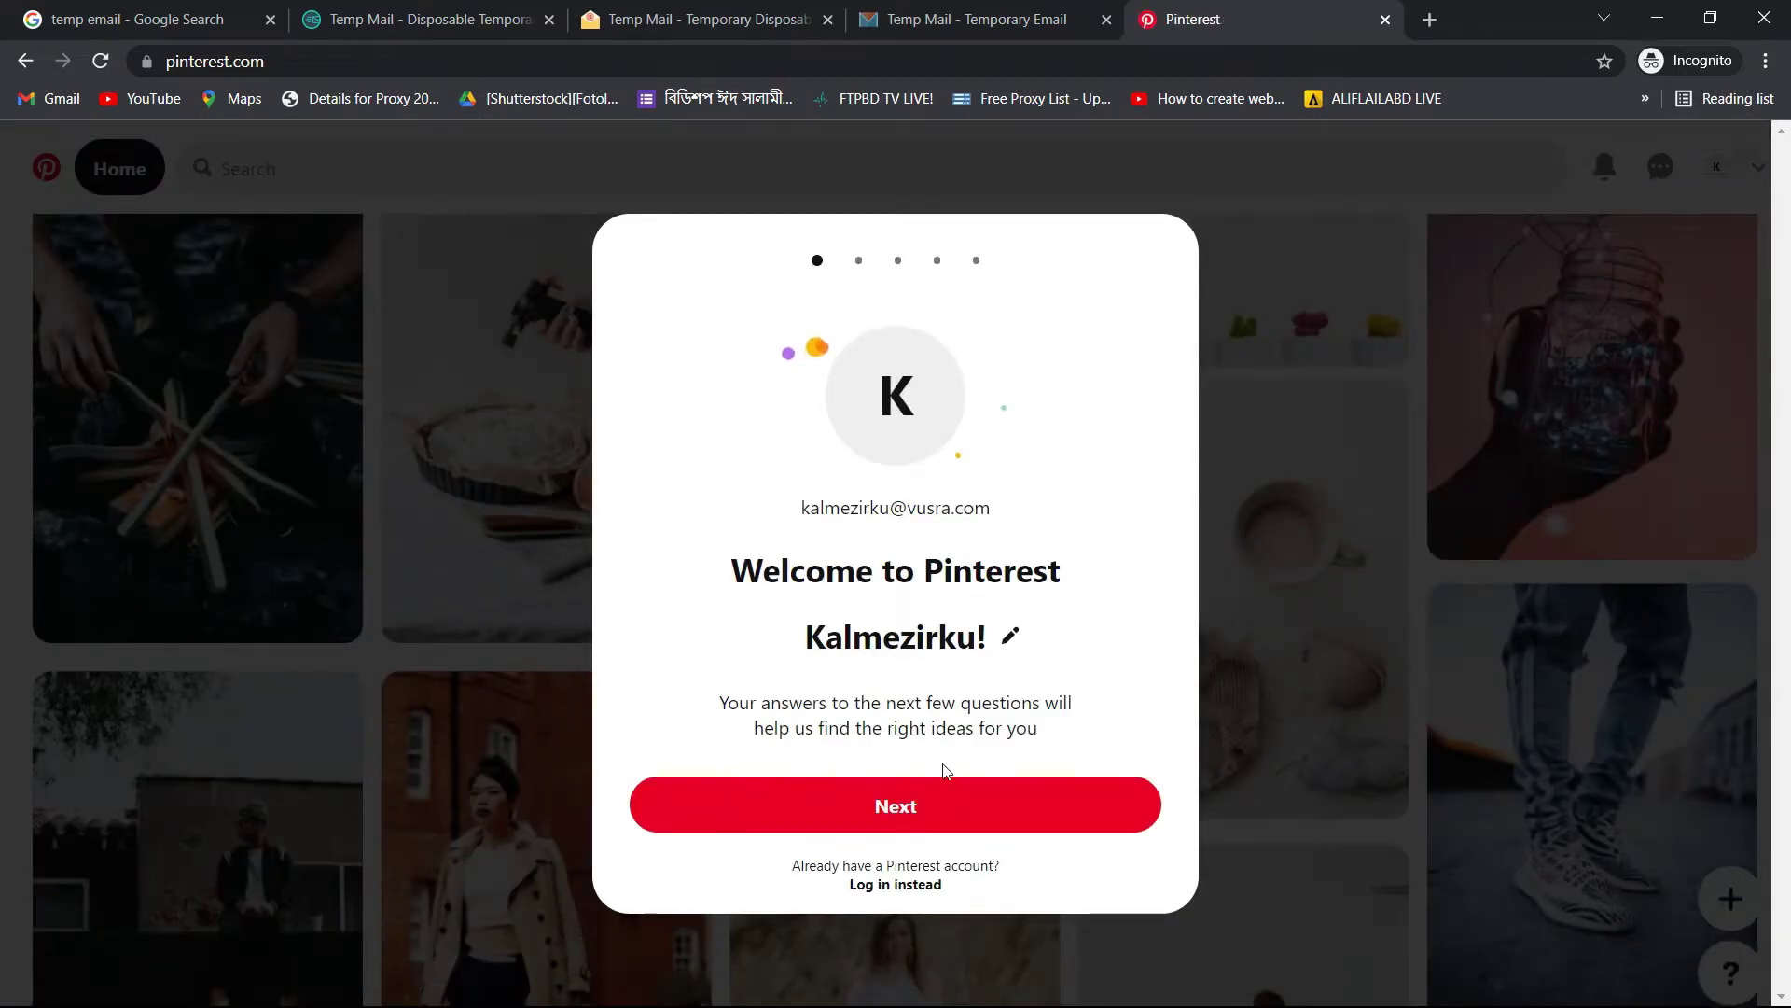
# Step: Get past the Pinterest welcome step, answering Female and keeping Bangladesh as the country
pyautogui.click(940, 819)
pyautogui.click(709, 602)
pyautogui.click(732, 683)
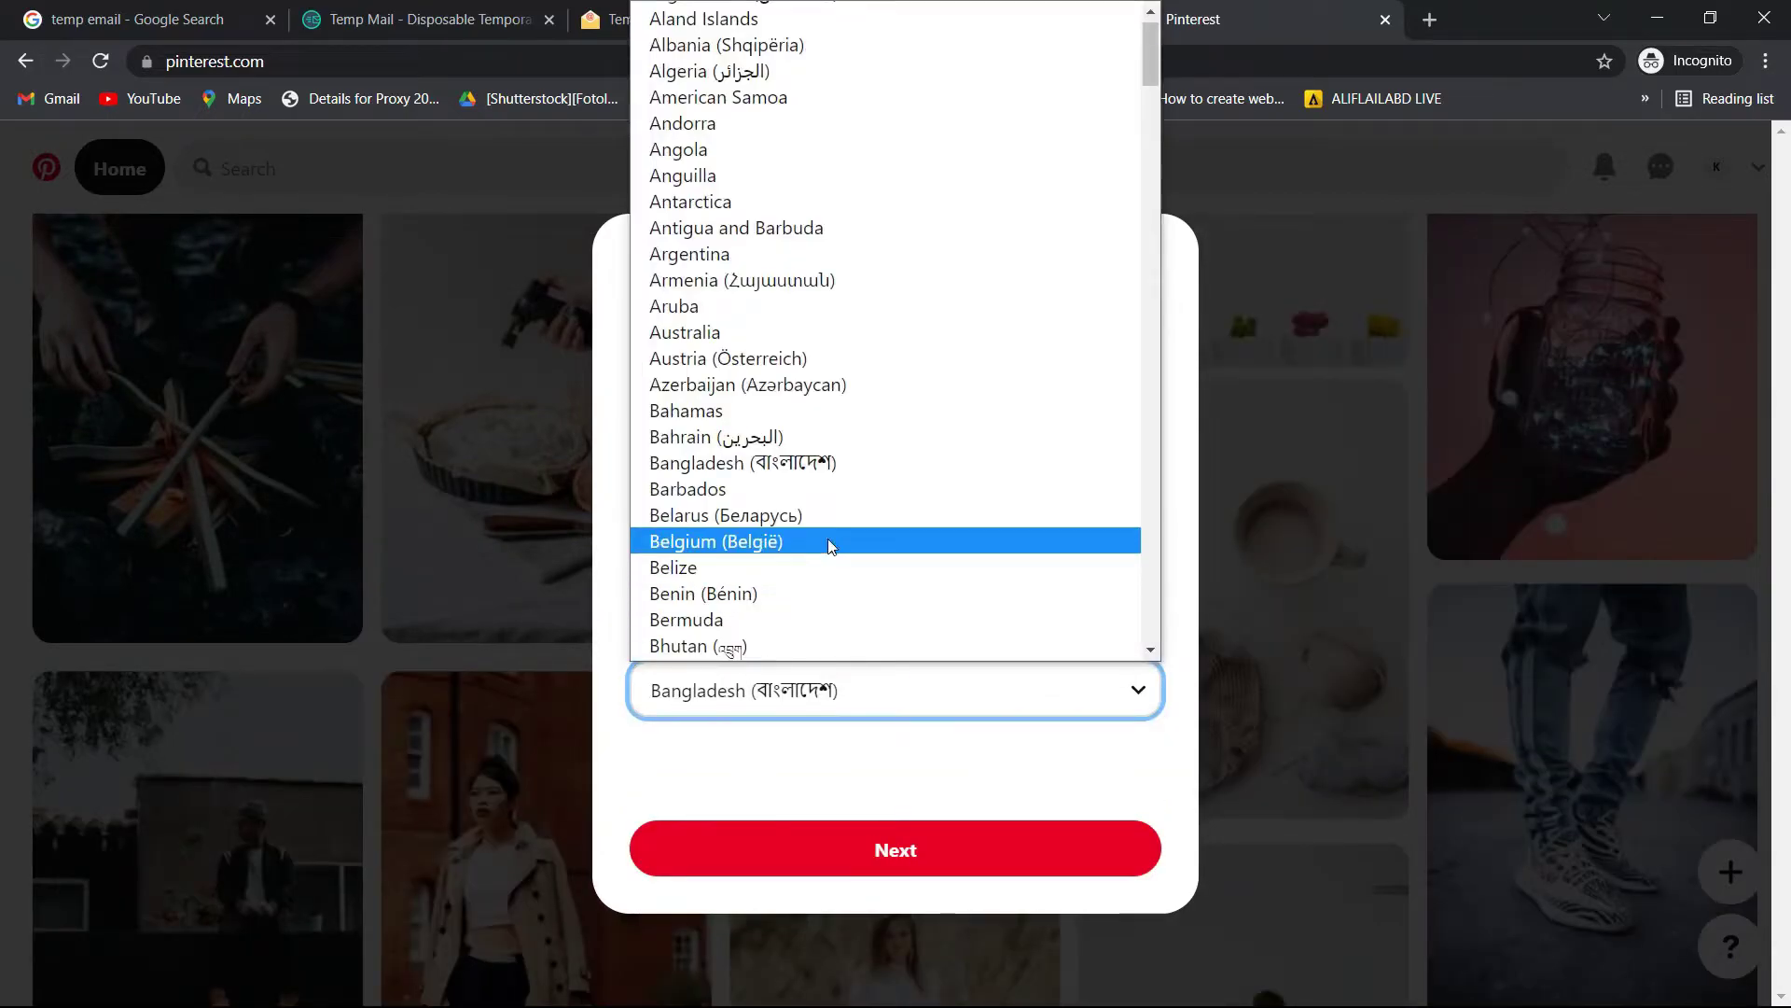
pyautogui.click(819, 698)
pyautogui.click(858, 849)
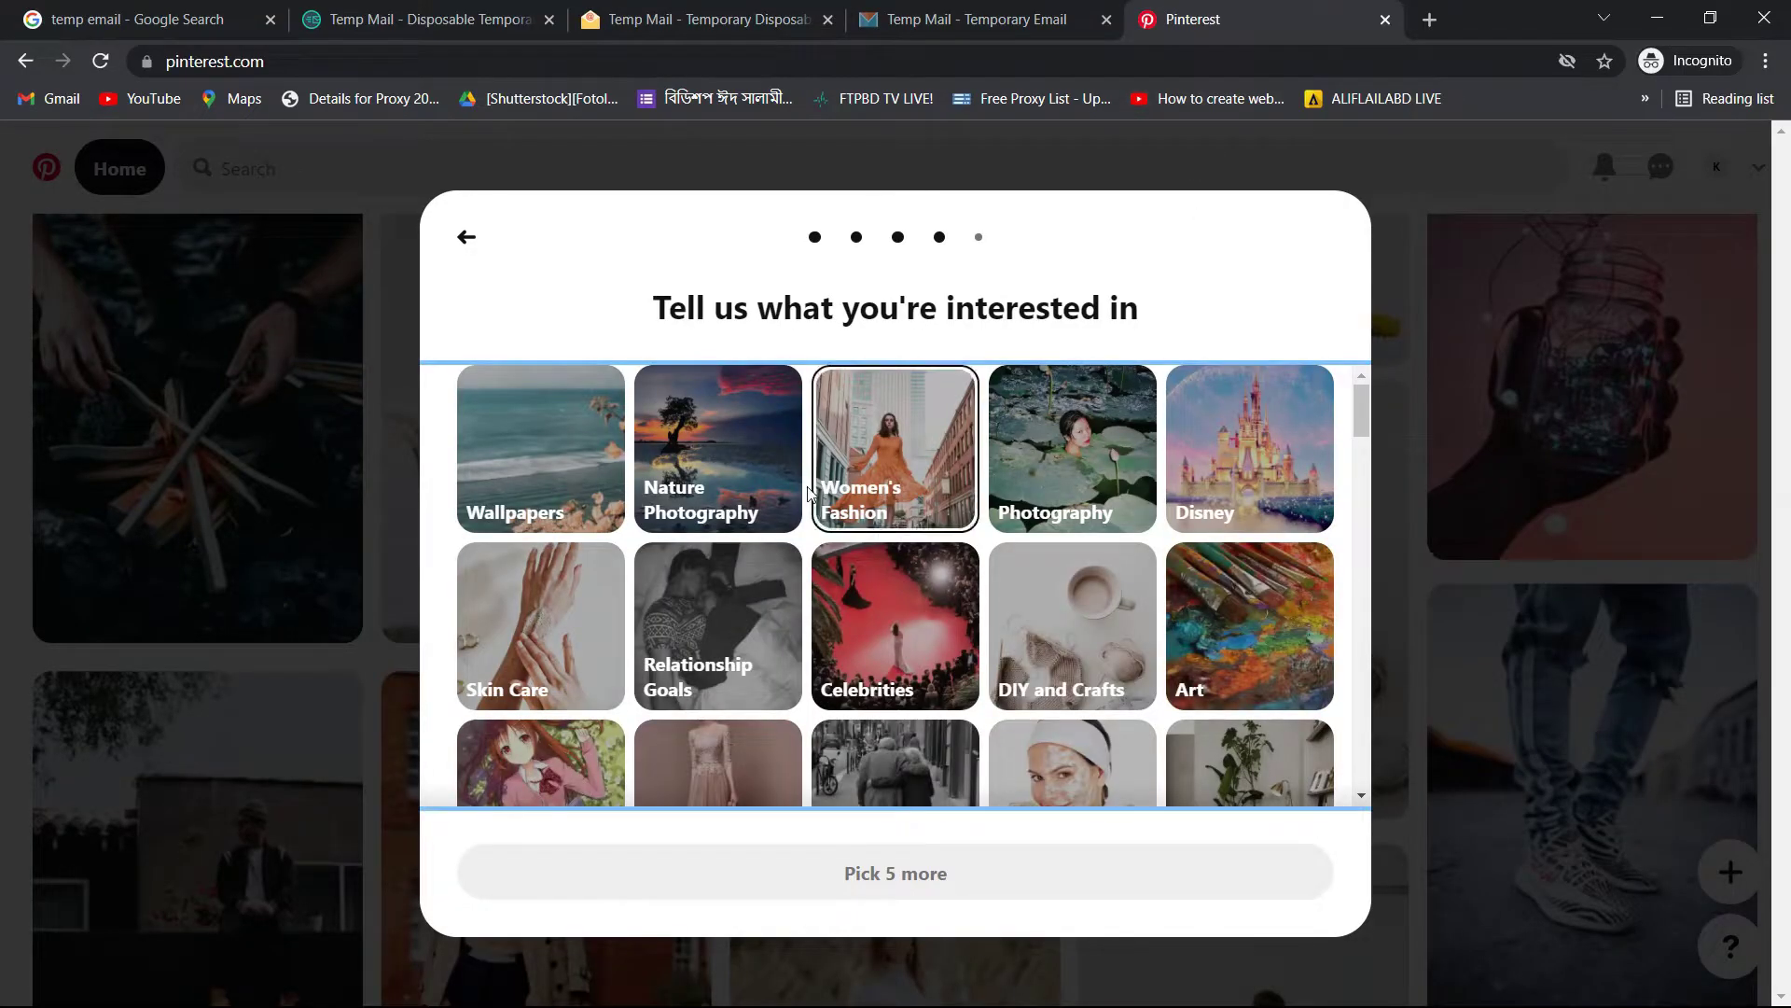
# Step: Pick DIY and Crafts, Relationship Goals, Wallpapers, Nature Photography and plants as interests
pyautogui.click(1069, 621)
pyautogui.click(711, 640)
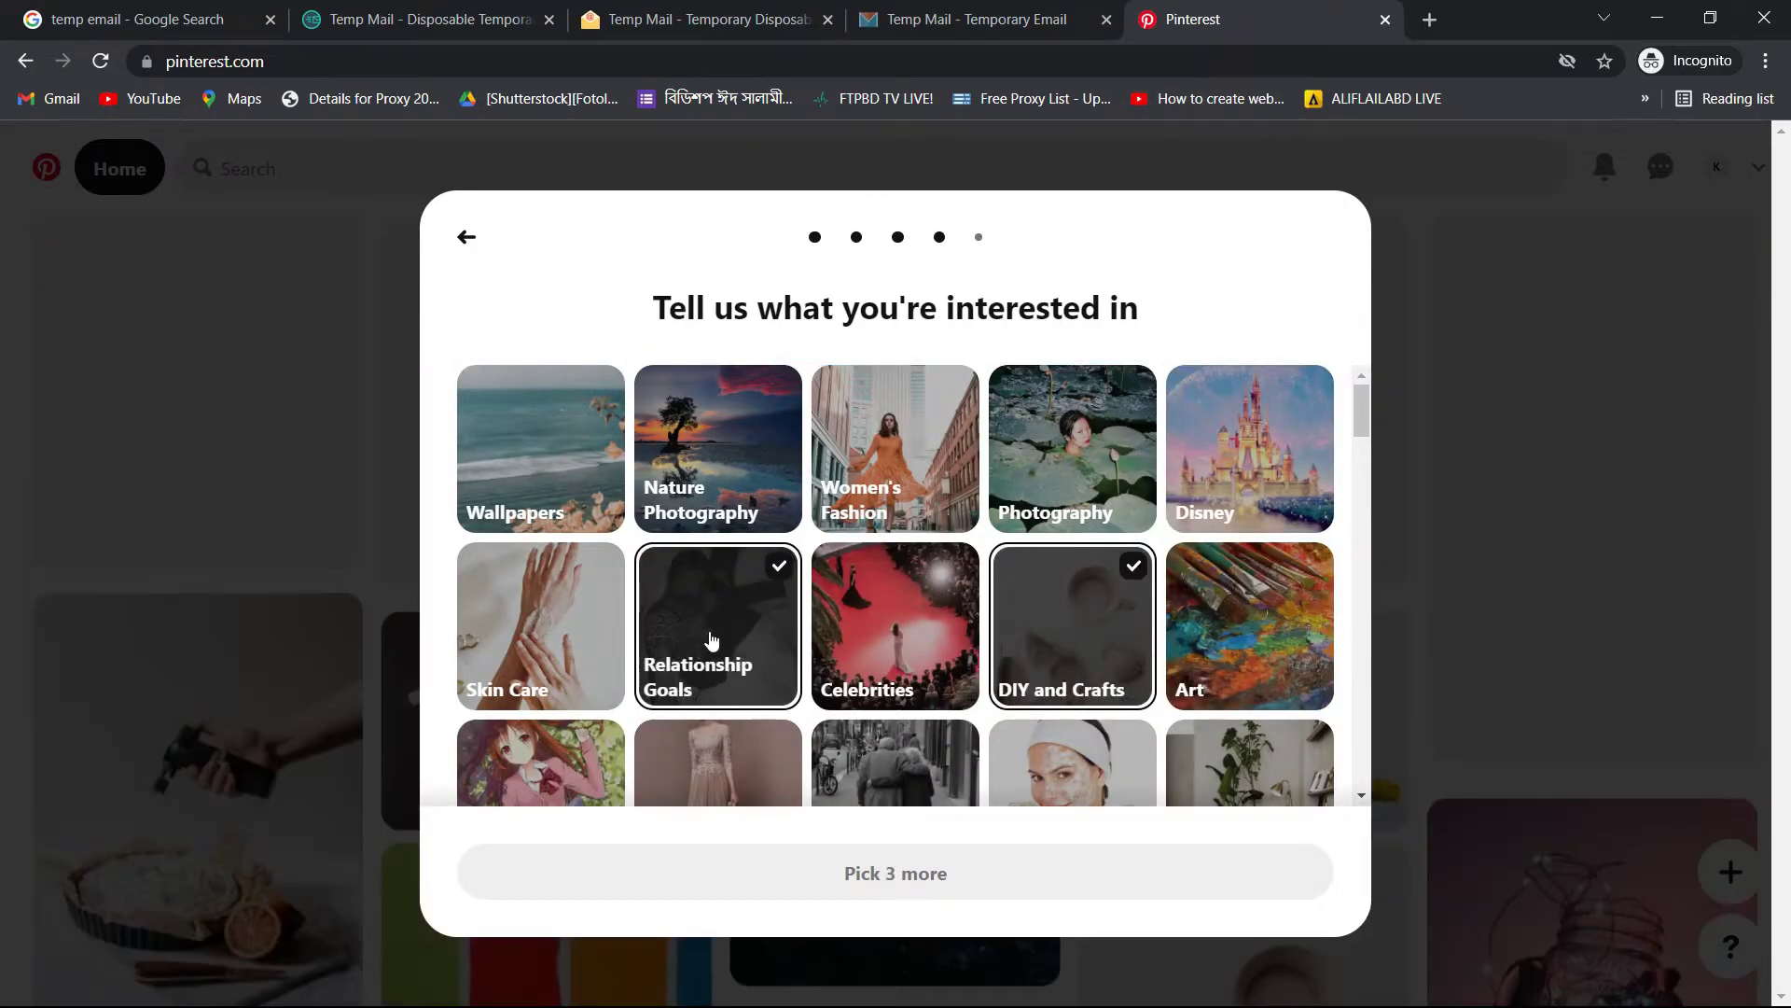
pyautogui.click(541, 448)
pyautogui.click(690, 487)
pyautogui.click(1268, 780)
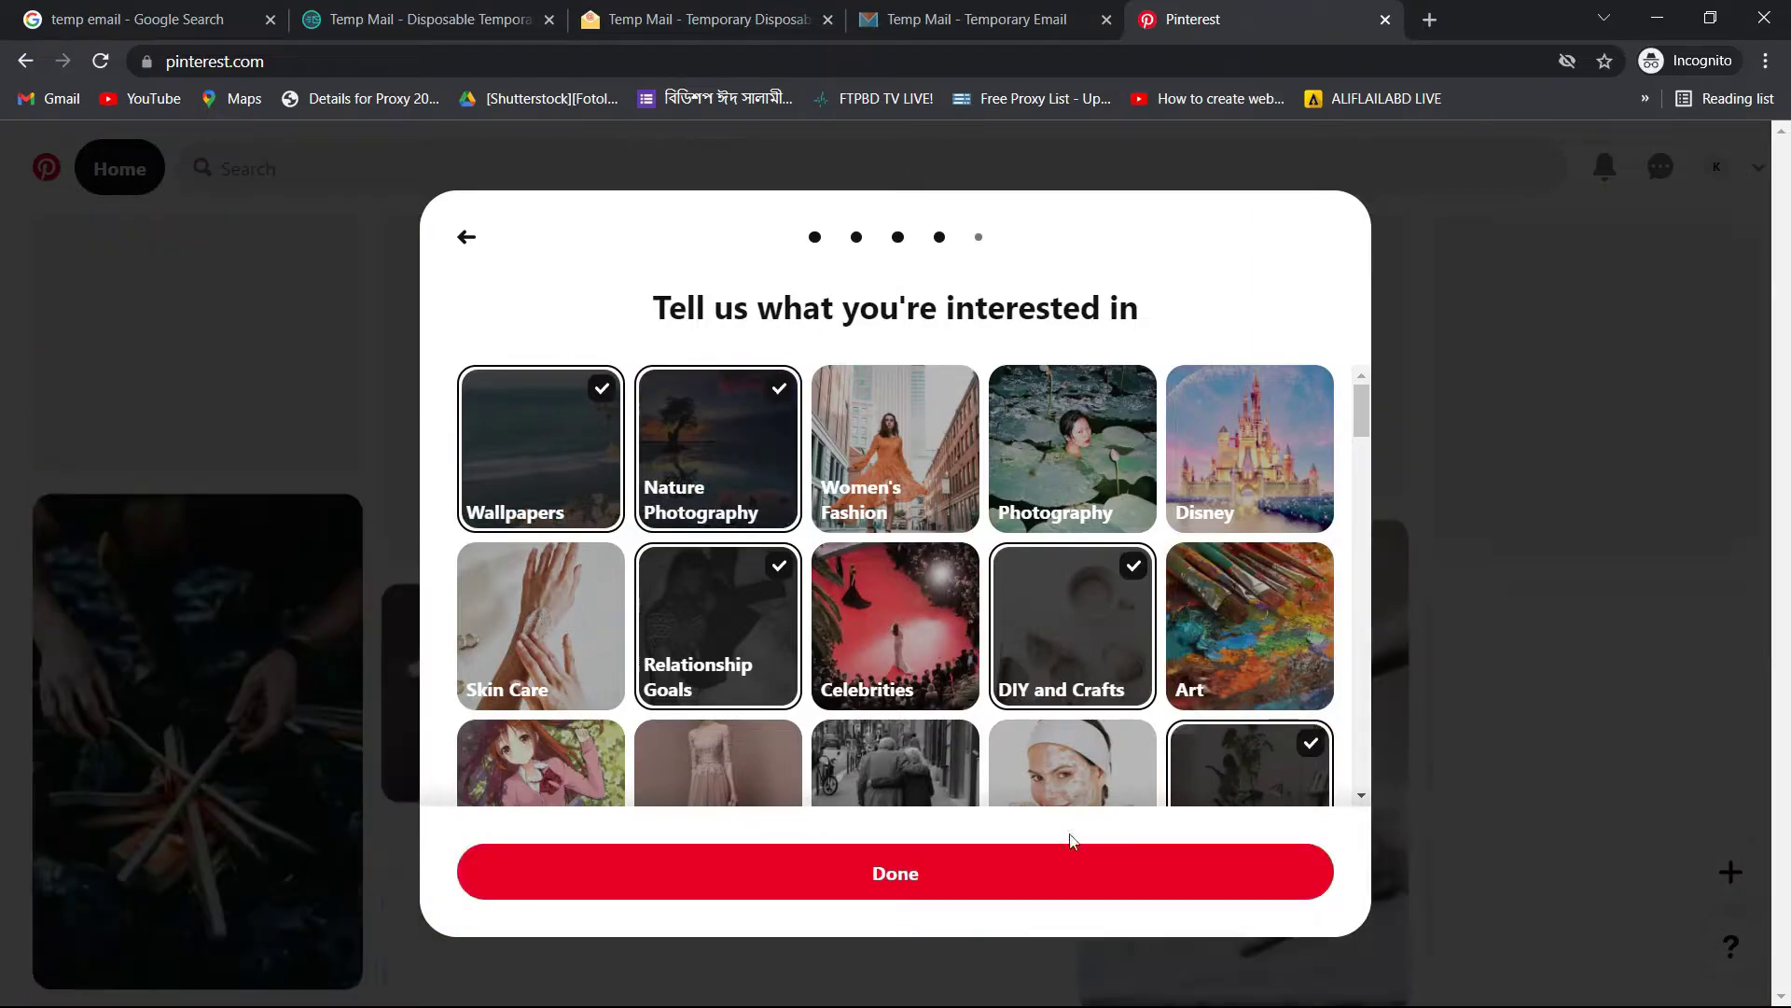
pyautogui.click(999, 870)
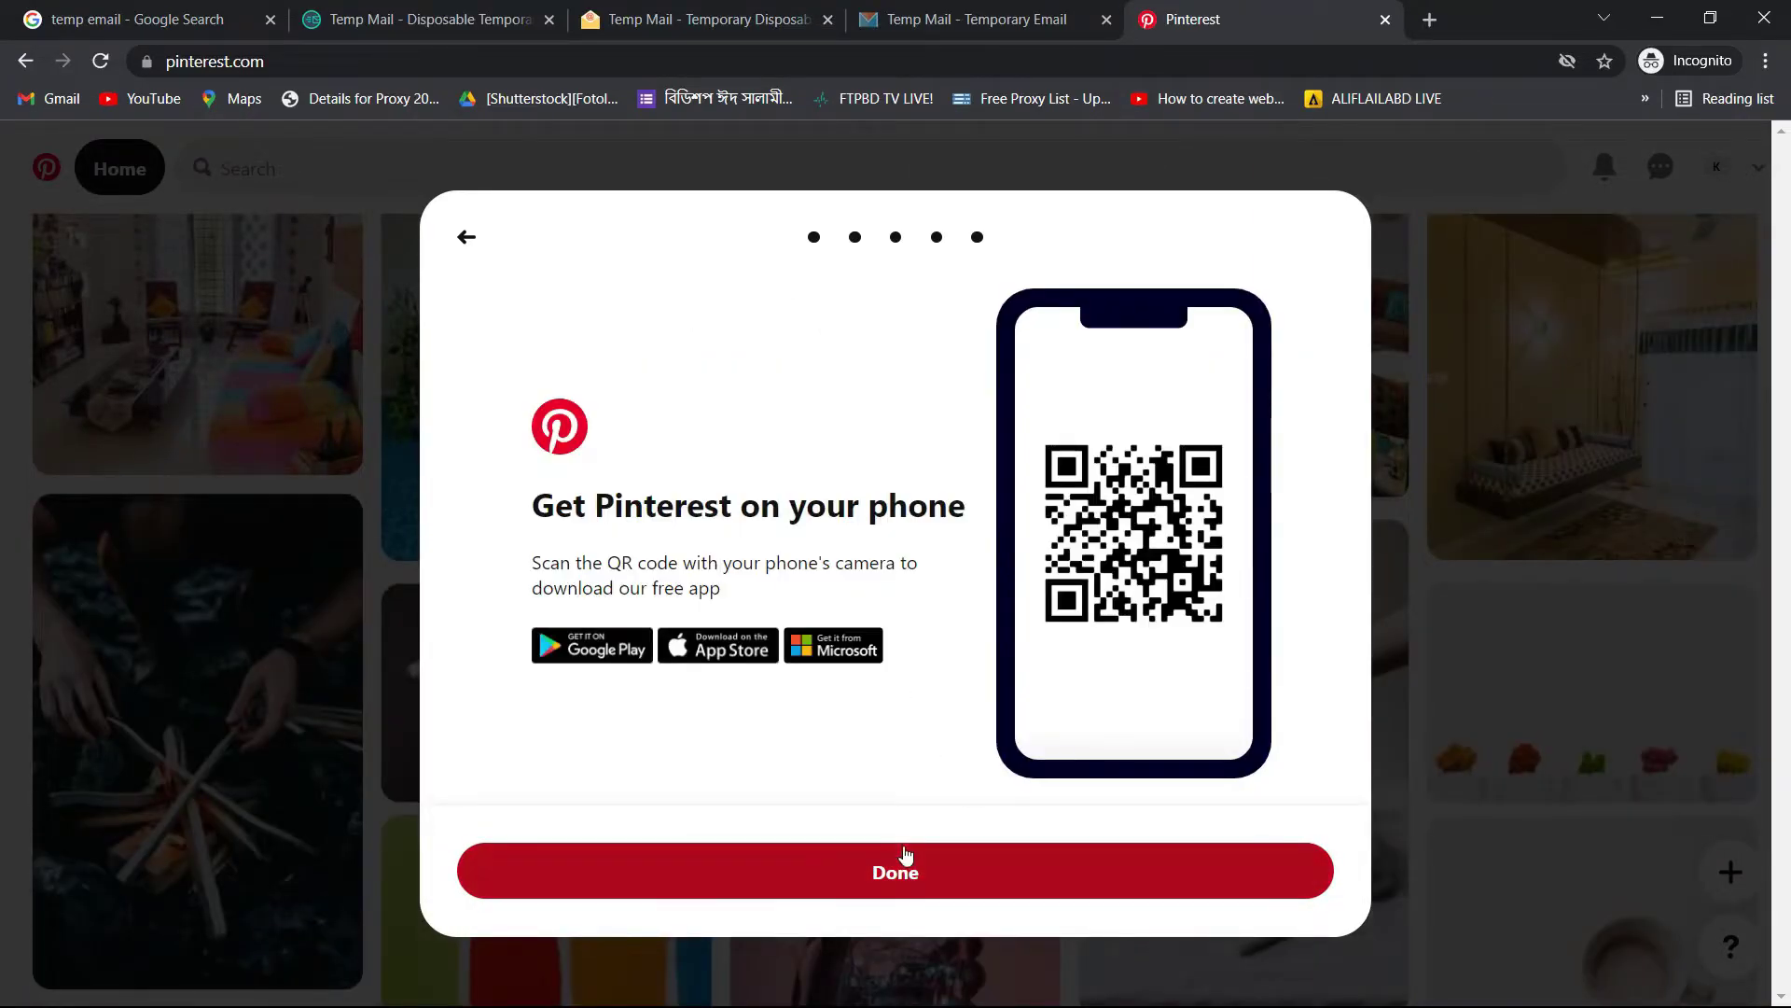
pyautogui.click(912, 877)
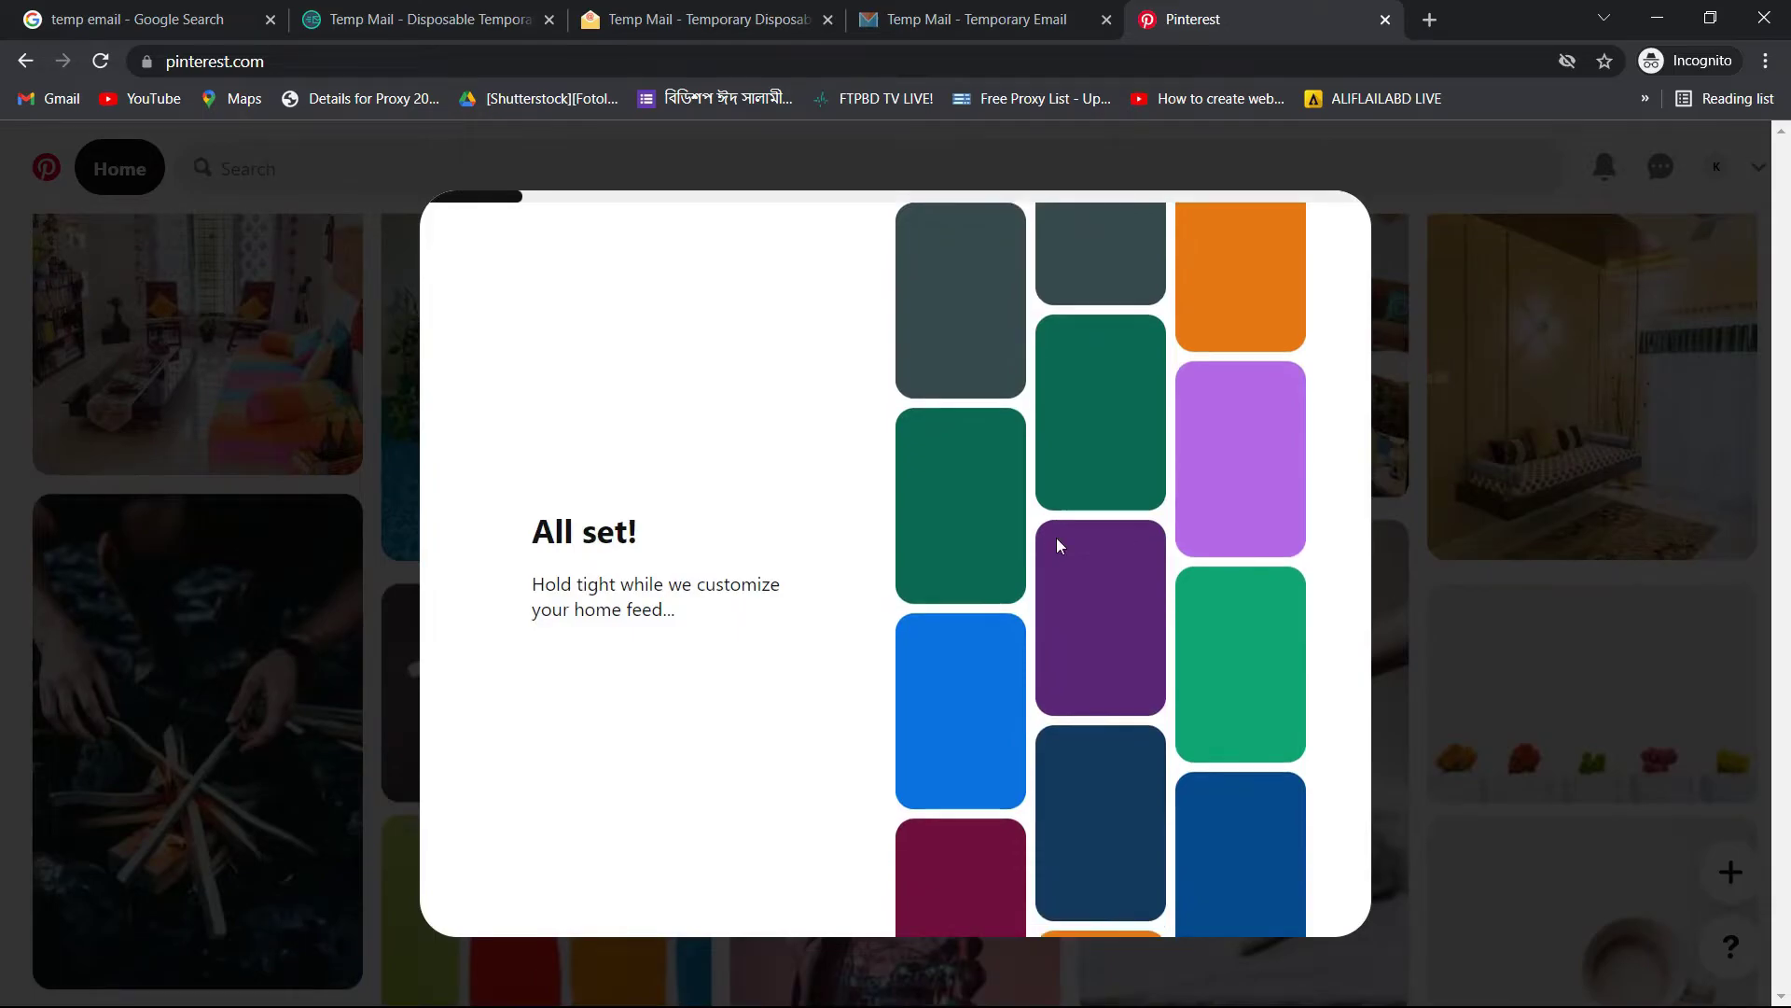
# Step: Check the Tempail and other temp-mail tabs while the Pinterest home feed loads
pyautogui.click(938, 11)
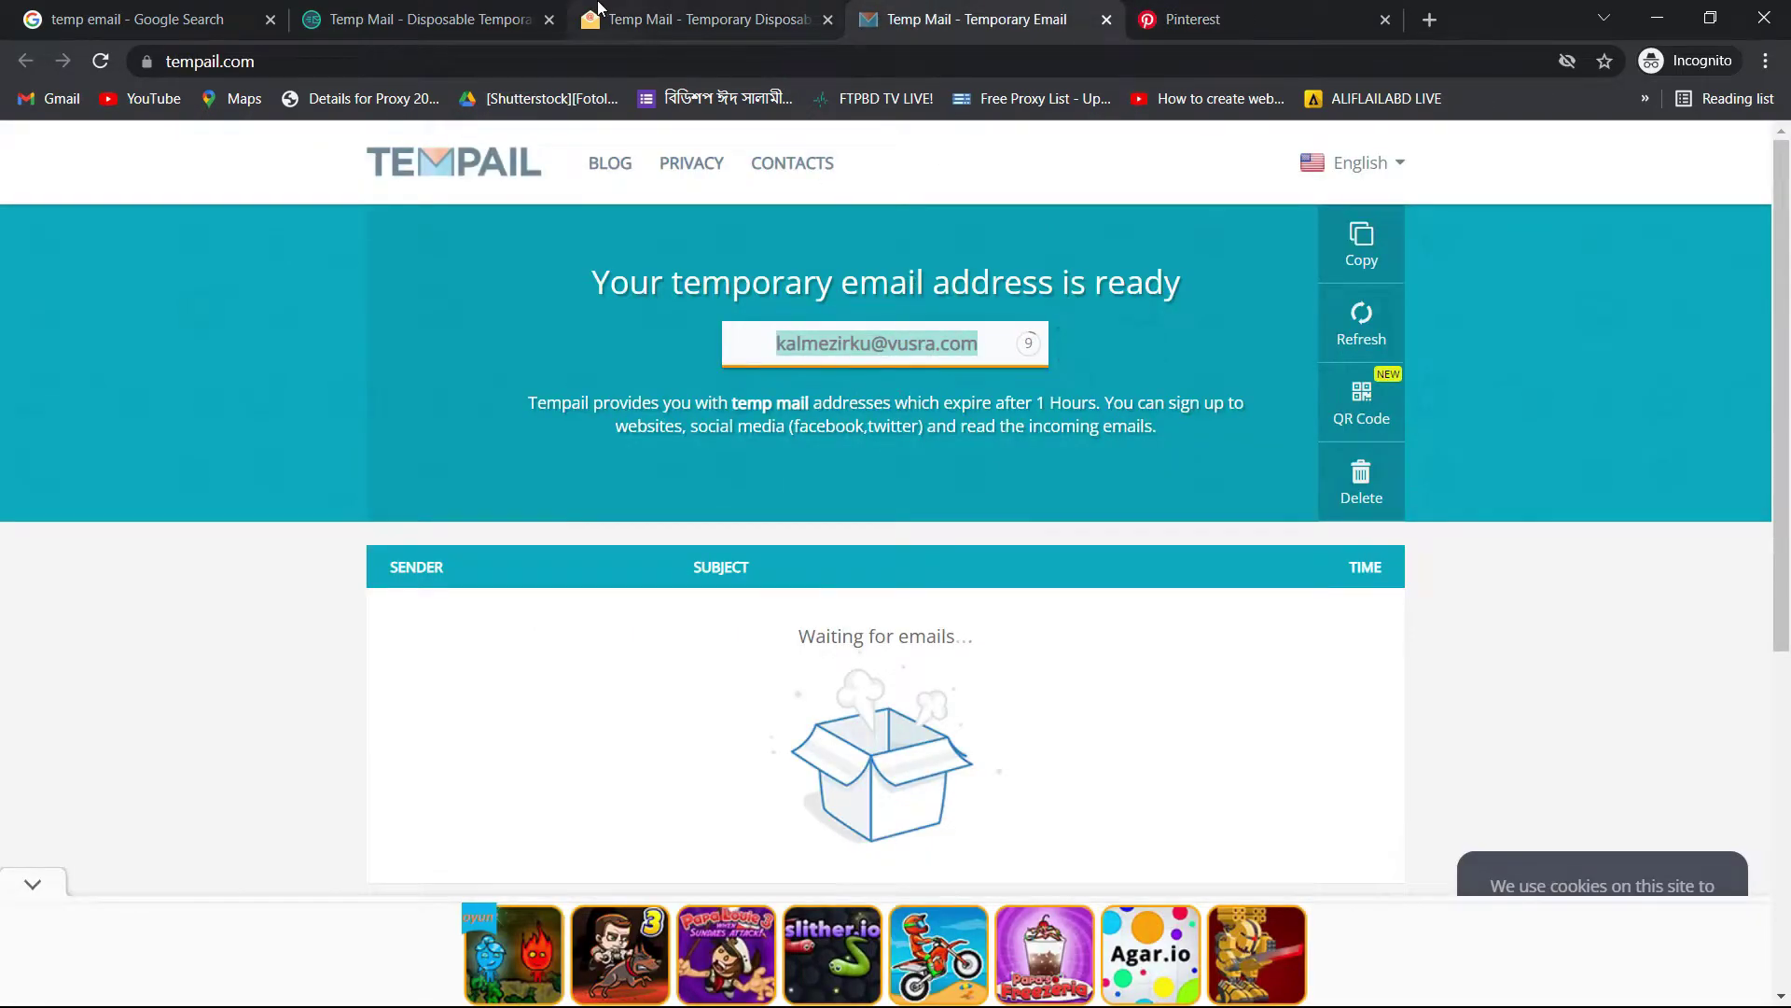
pyautogui.click(678, 26)
pyautogui.click(1194, 18)
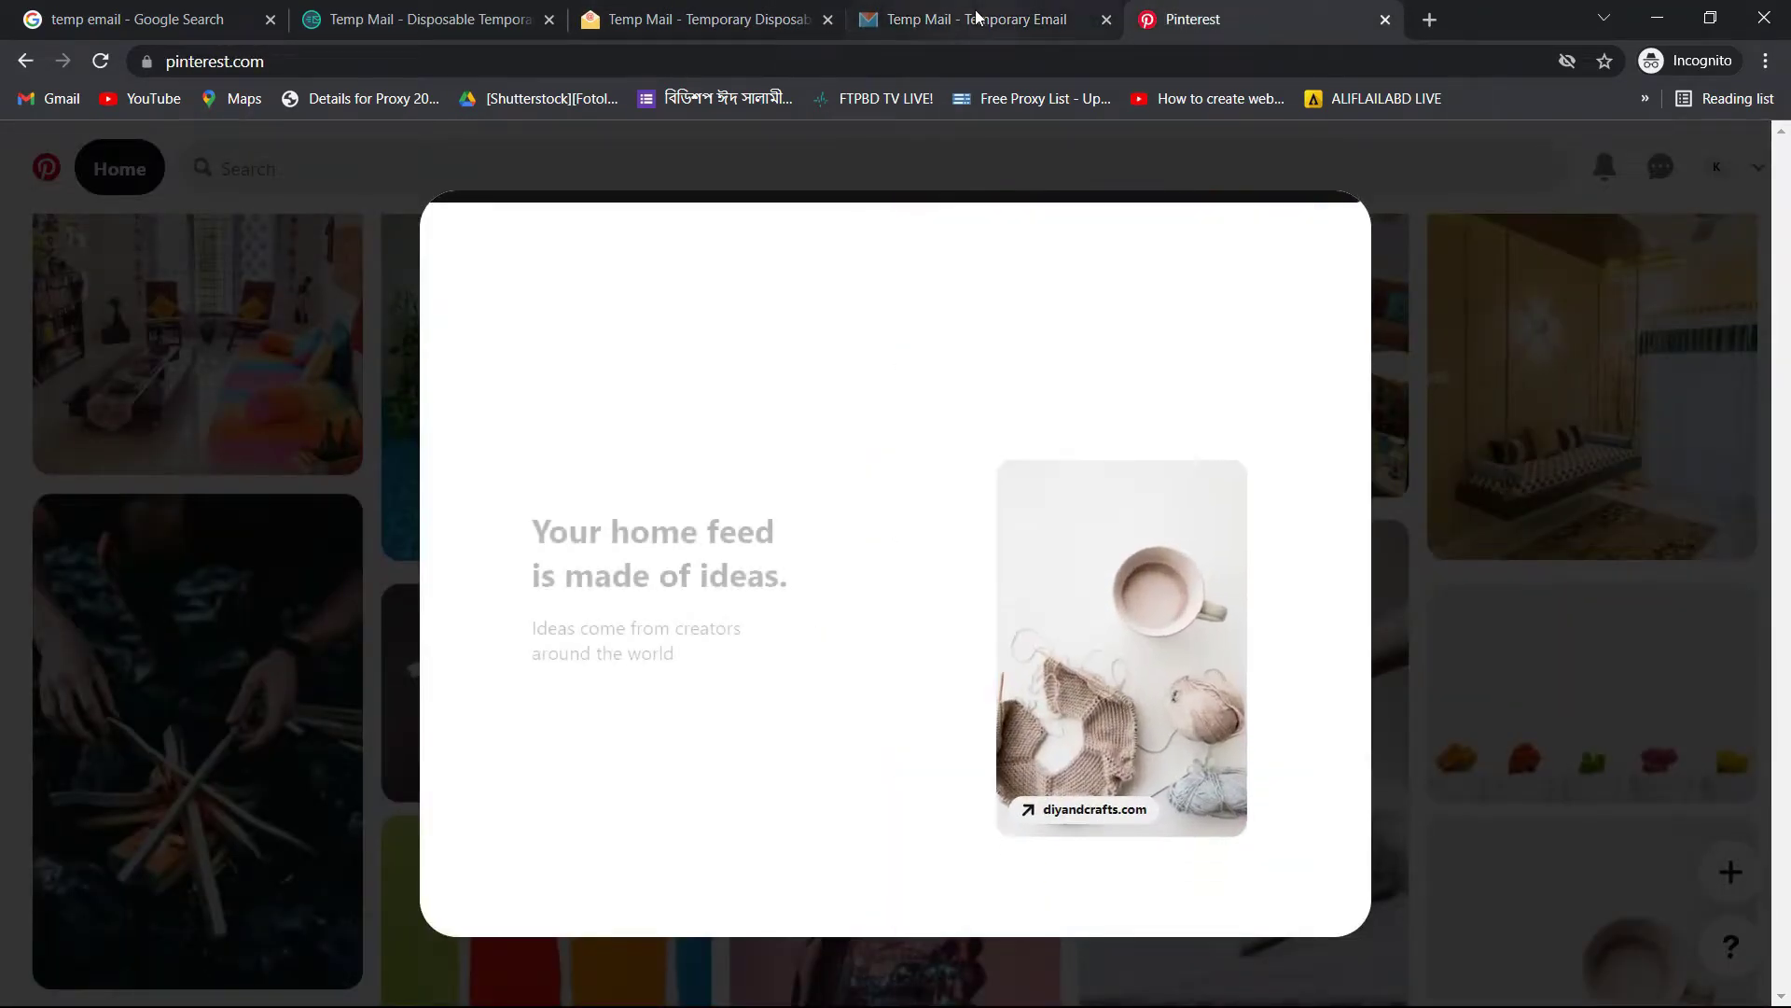
pyautogui.click(1008, 18)
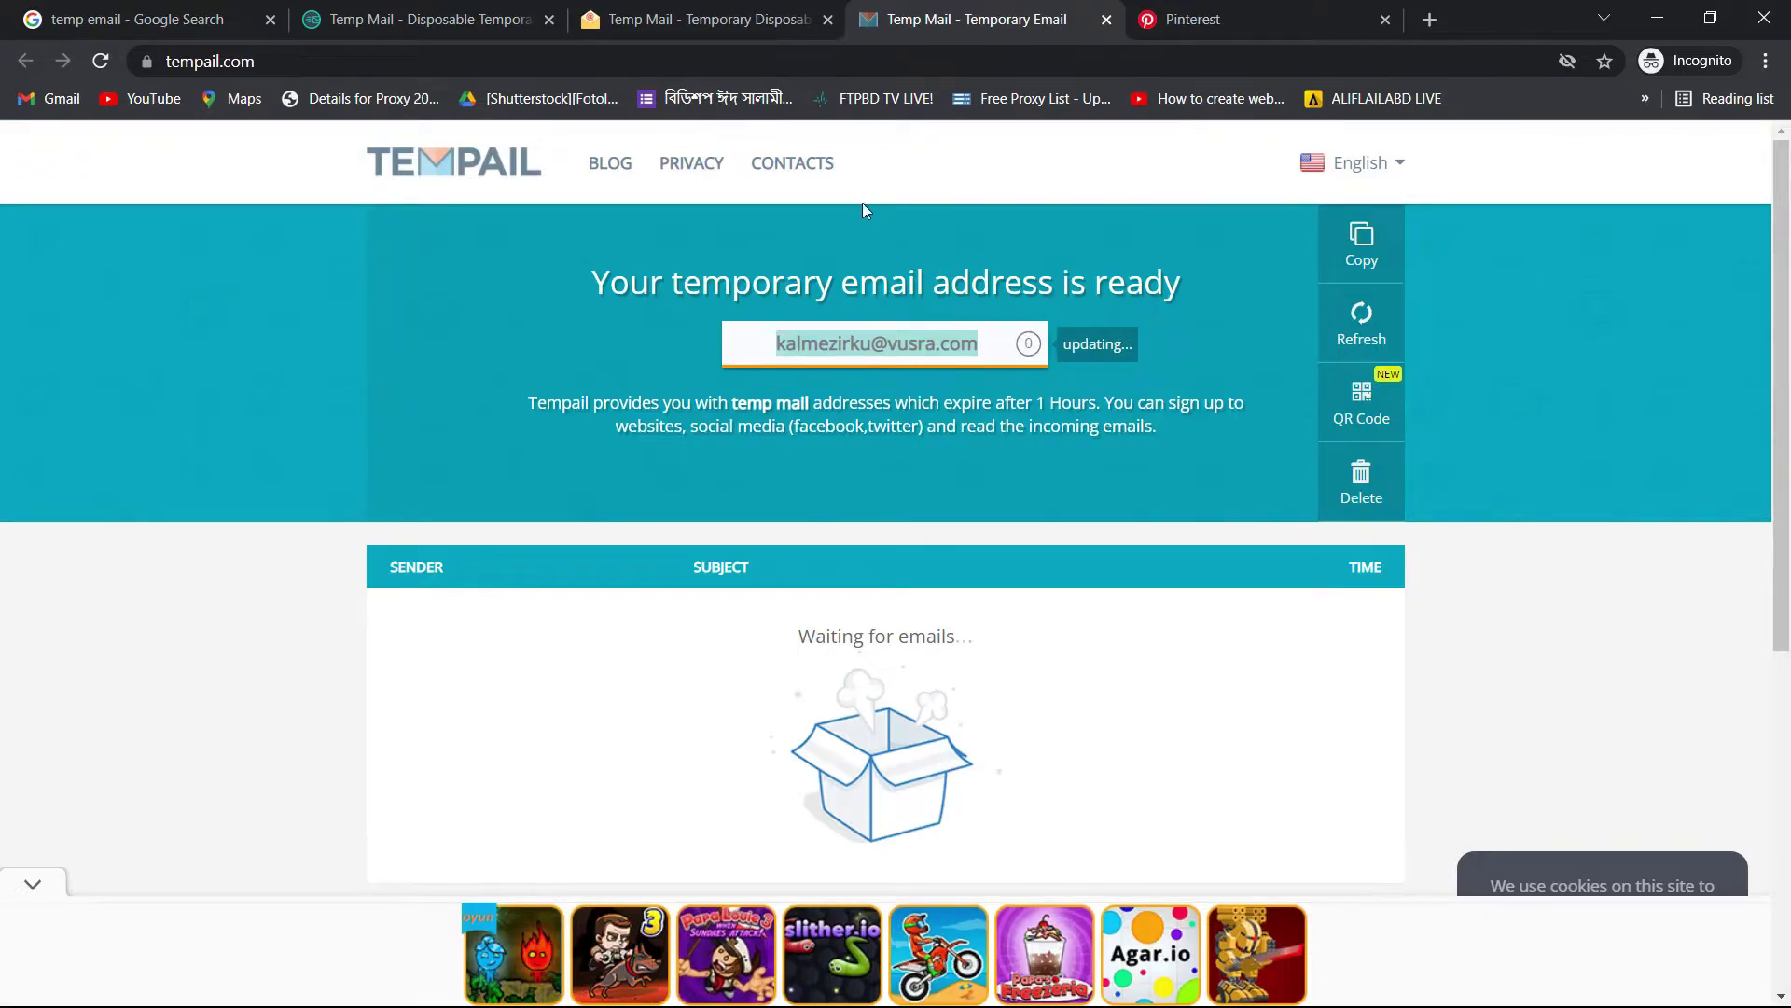
pyautogui.click(1278, 10)
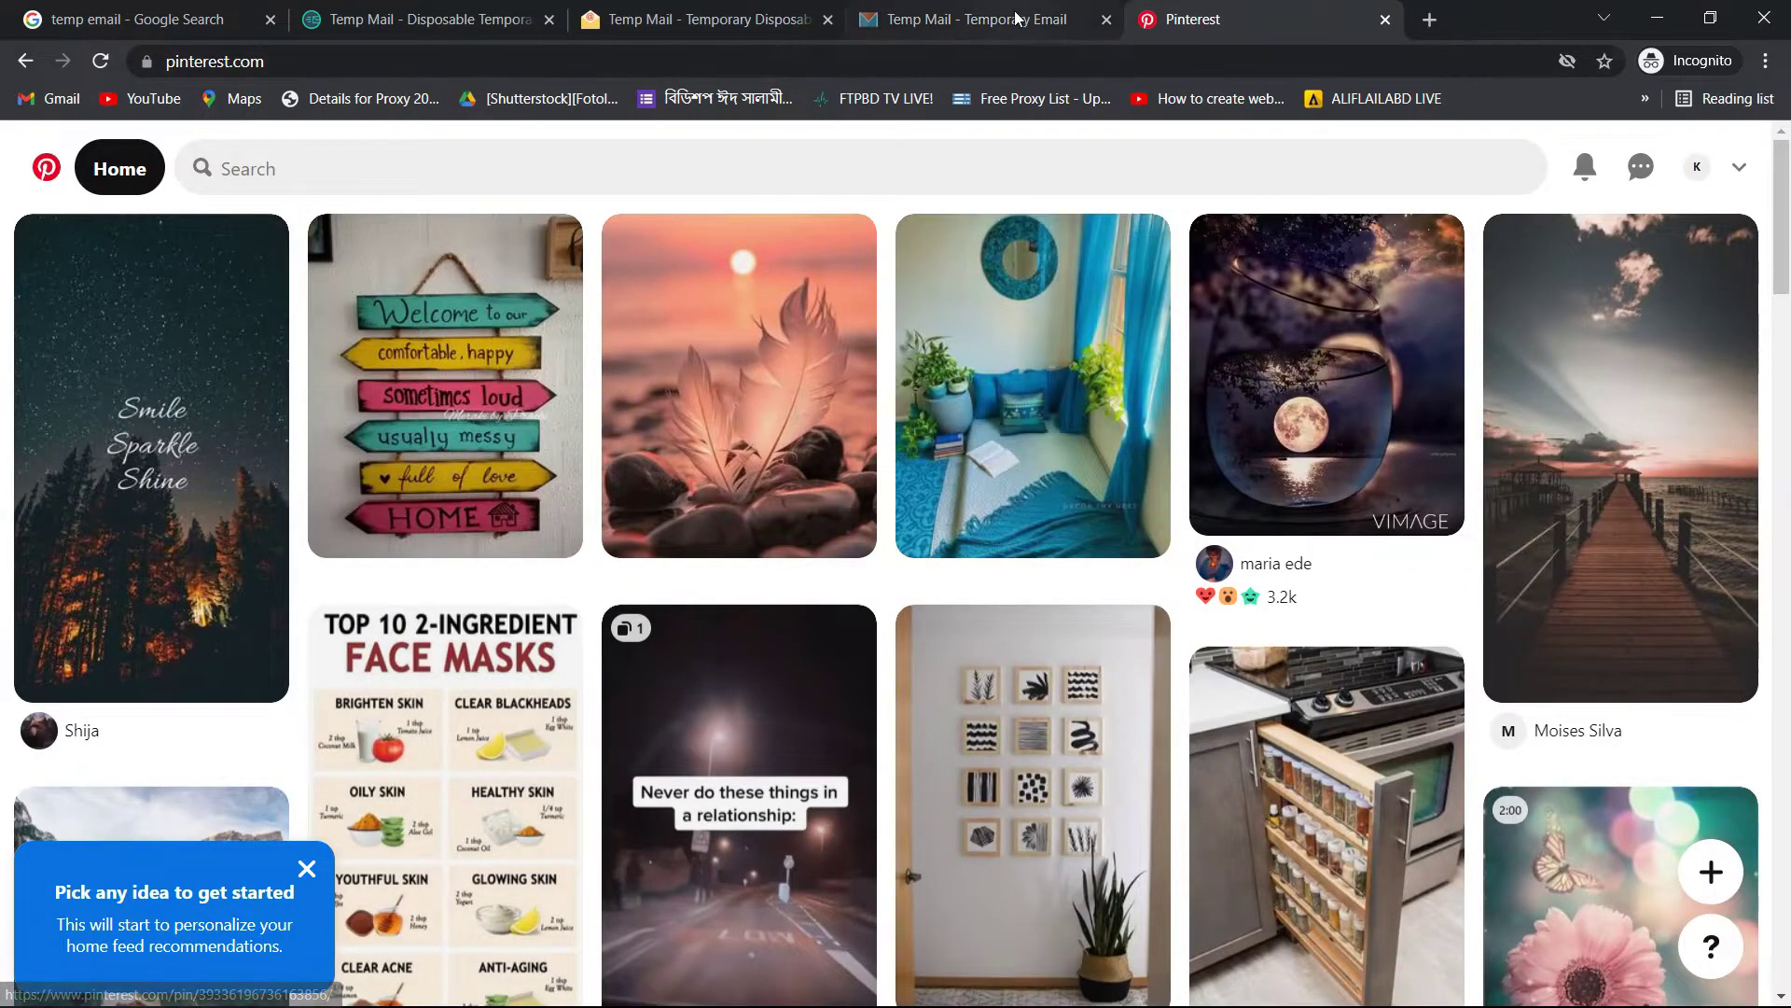
pyautogui.hotkey('ctrl', 'shift', 'Tab')
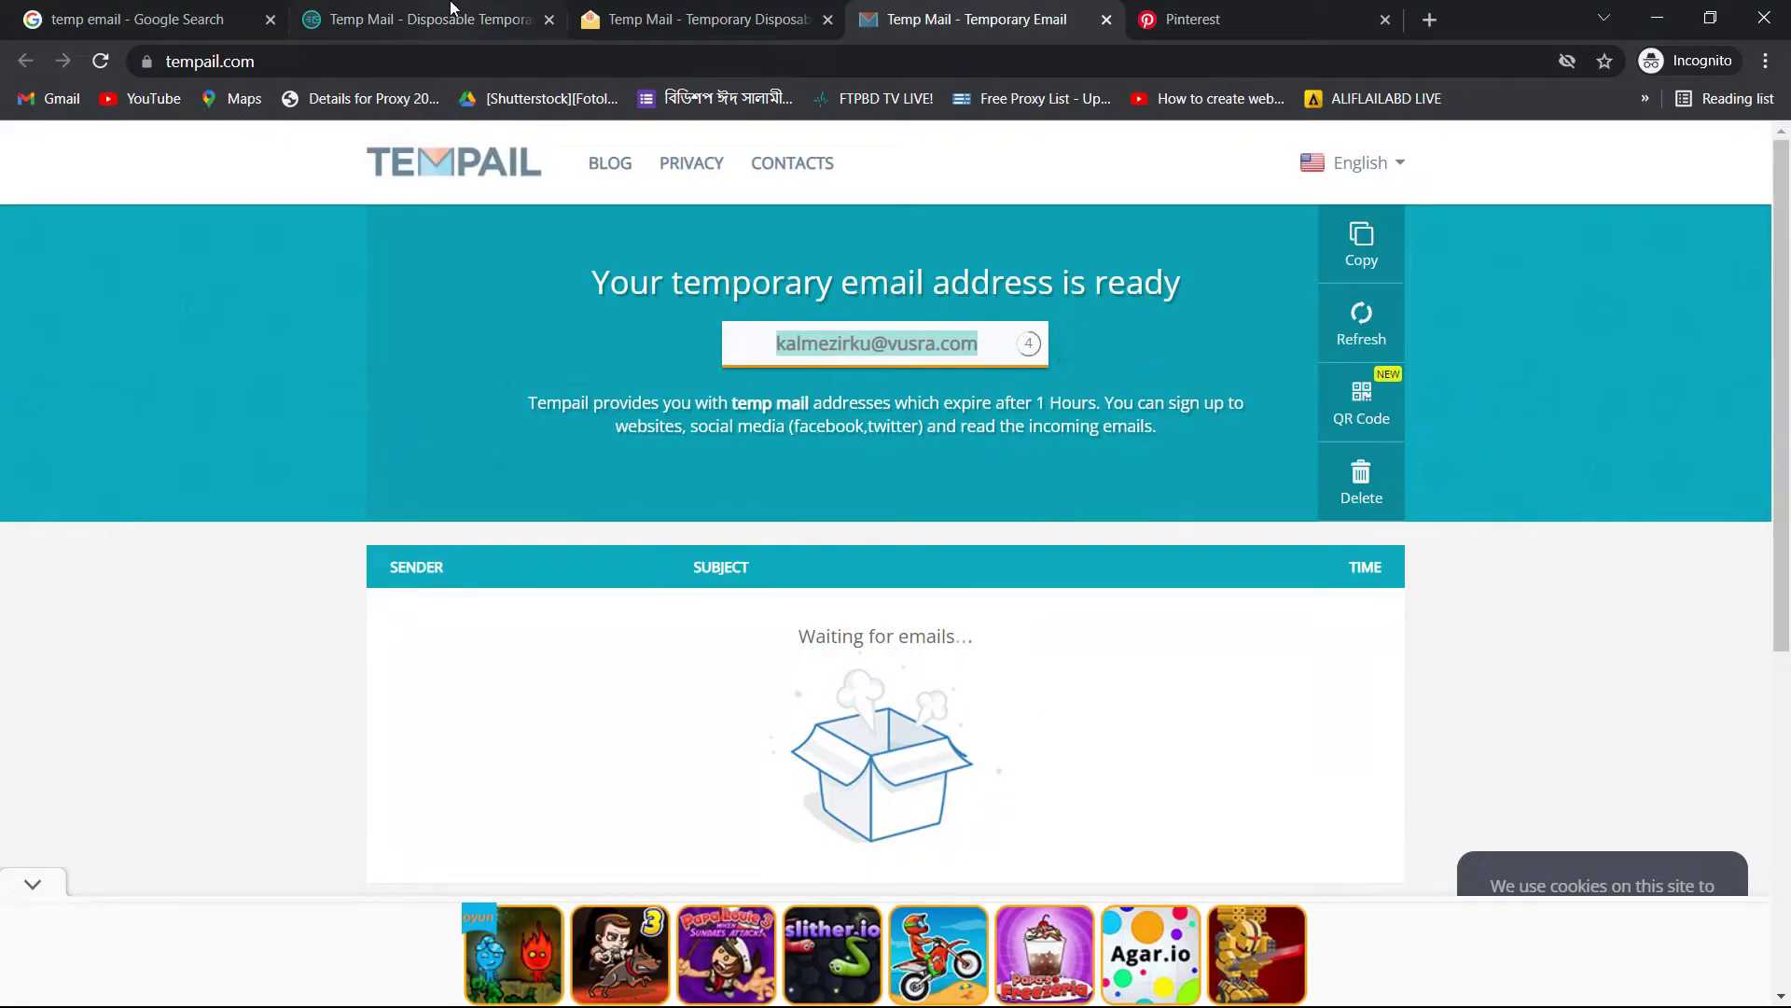
# Step: From the Google results, open 'EmailOnDeck.com: Free Temporary Email'
pyautogui.hotkey('ctrl', 'shift', 'Tab')
pyautogui.hotkey('ctrl', 'shift', 'Tab')
pyautogui.hotkey('ctrl', 'shift', 'Tab')
pyautogui.scroll(-12, 314, 337)
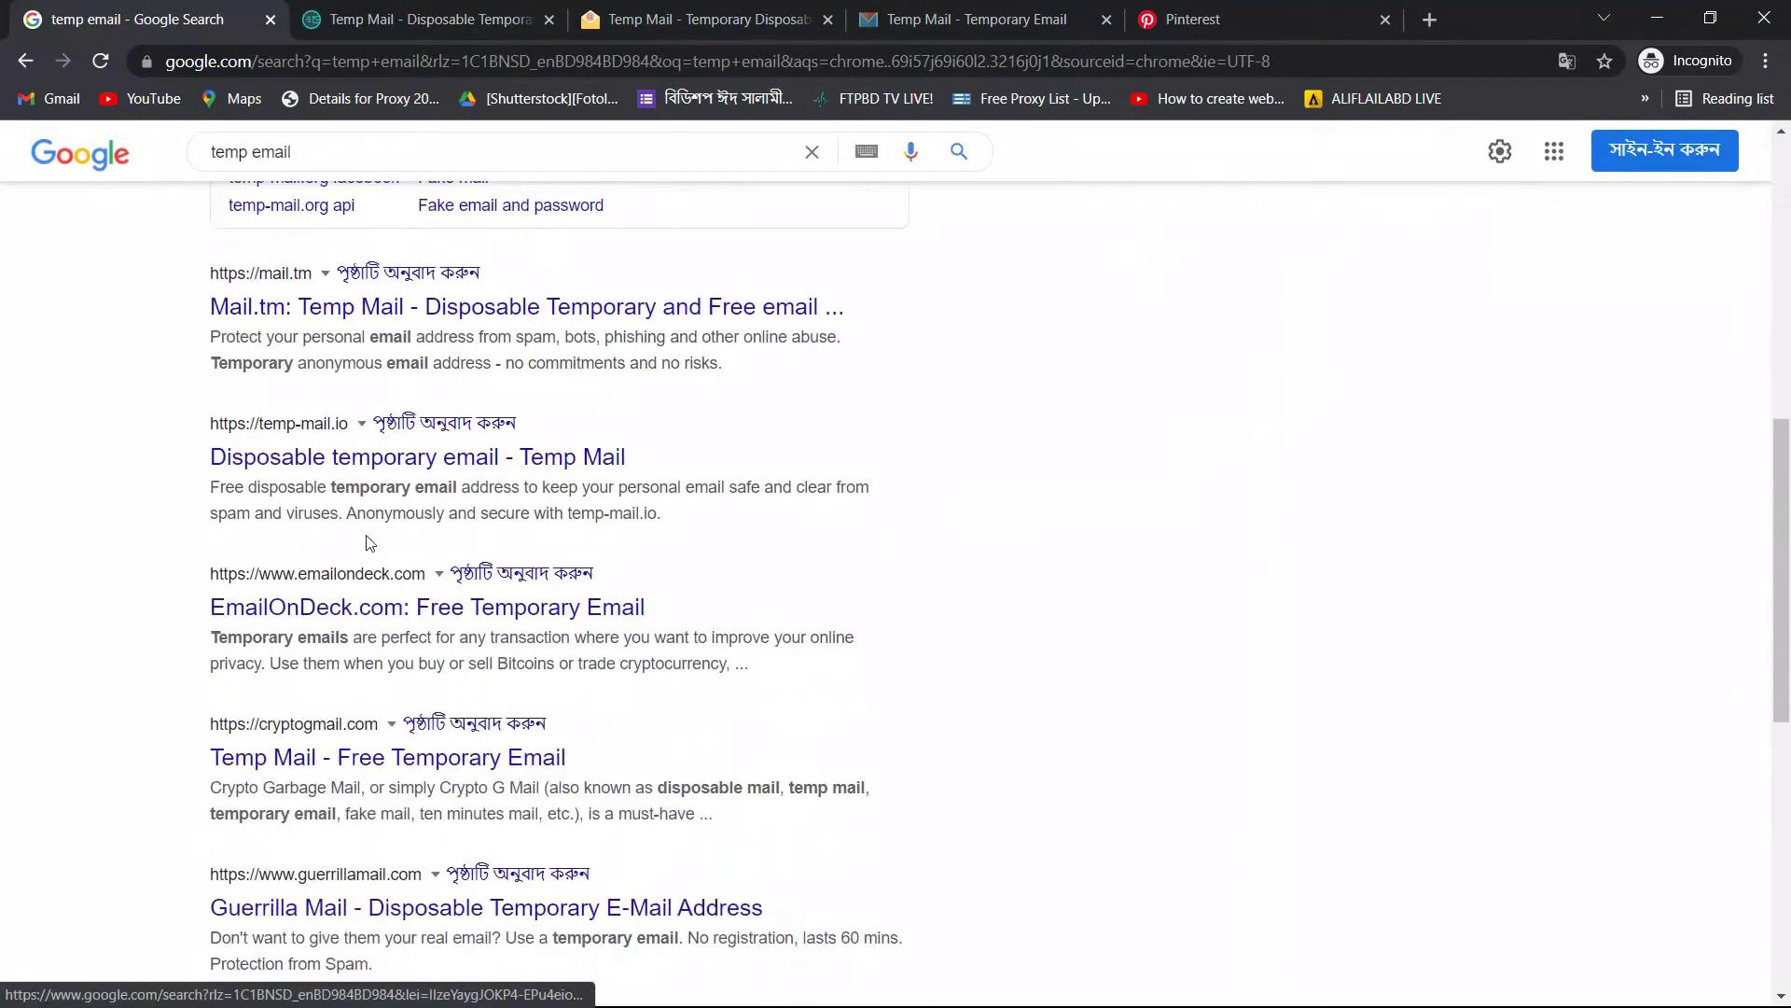
pyautogui.scroll(-1, 457, 474)
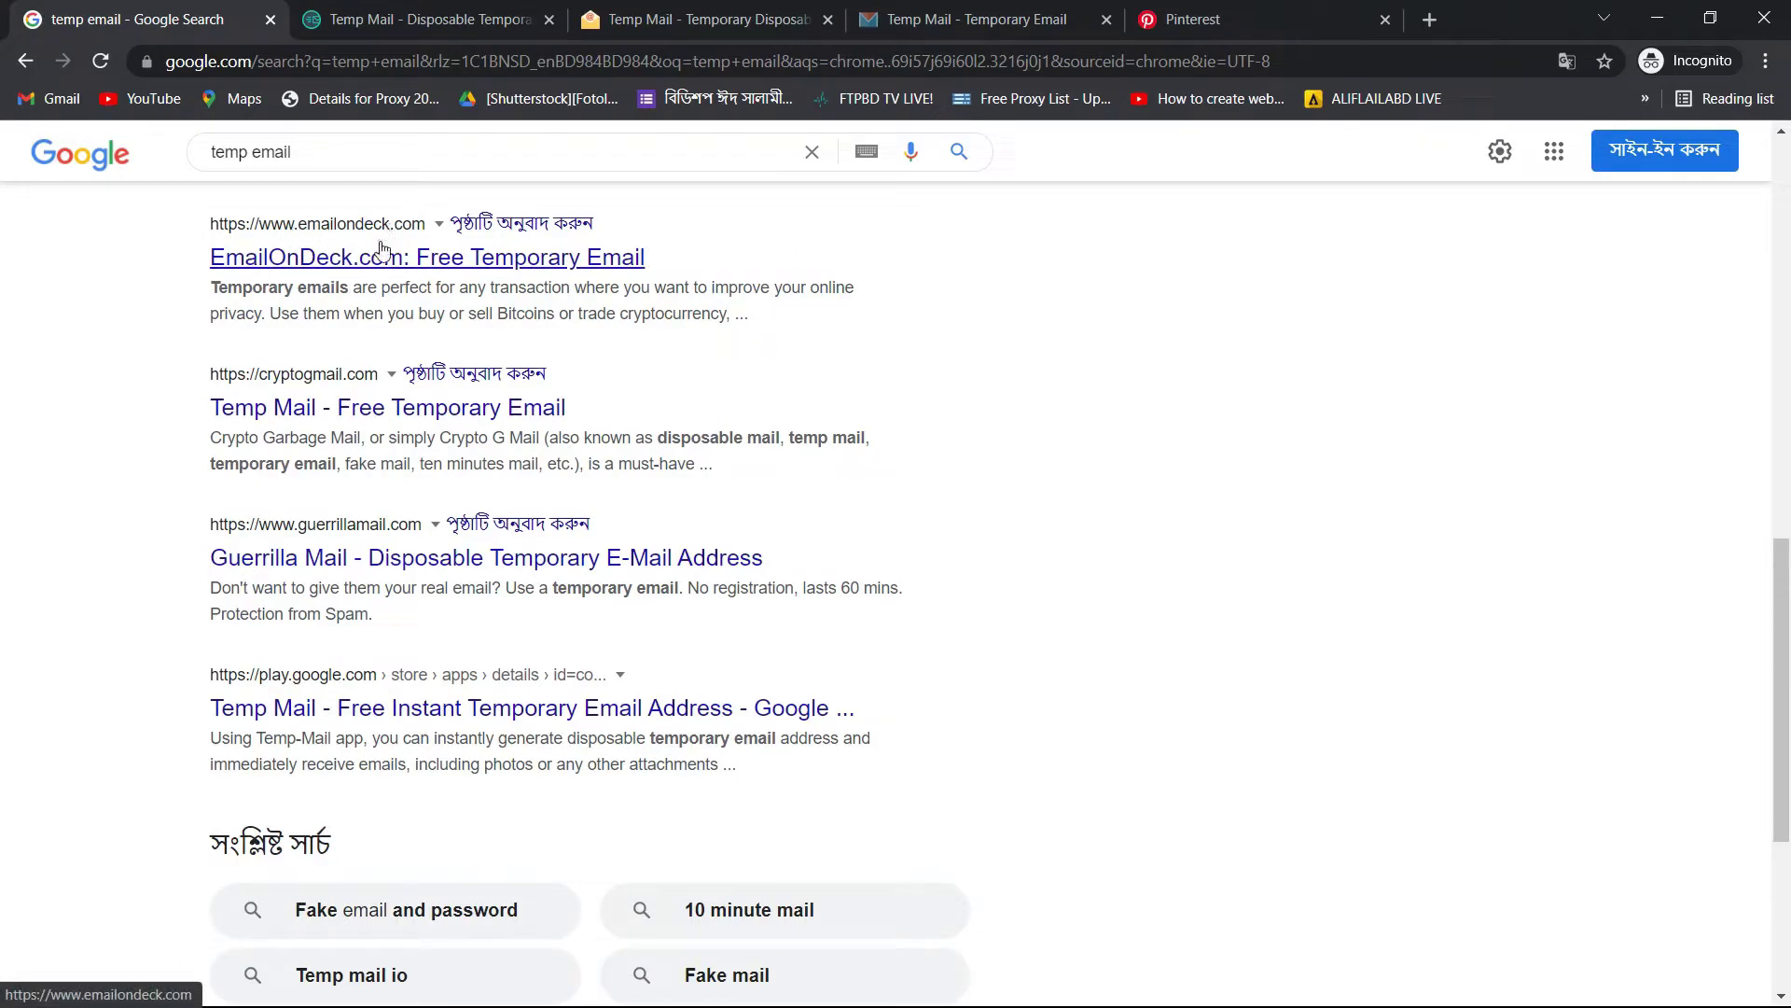
pyautogui.click(336, 266)
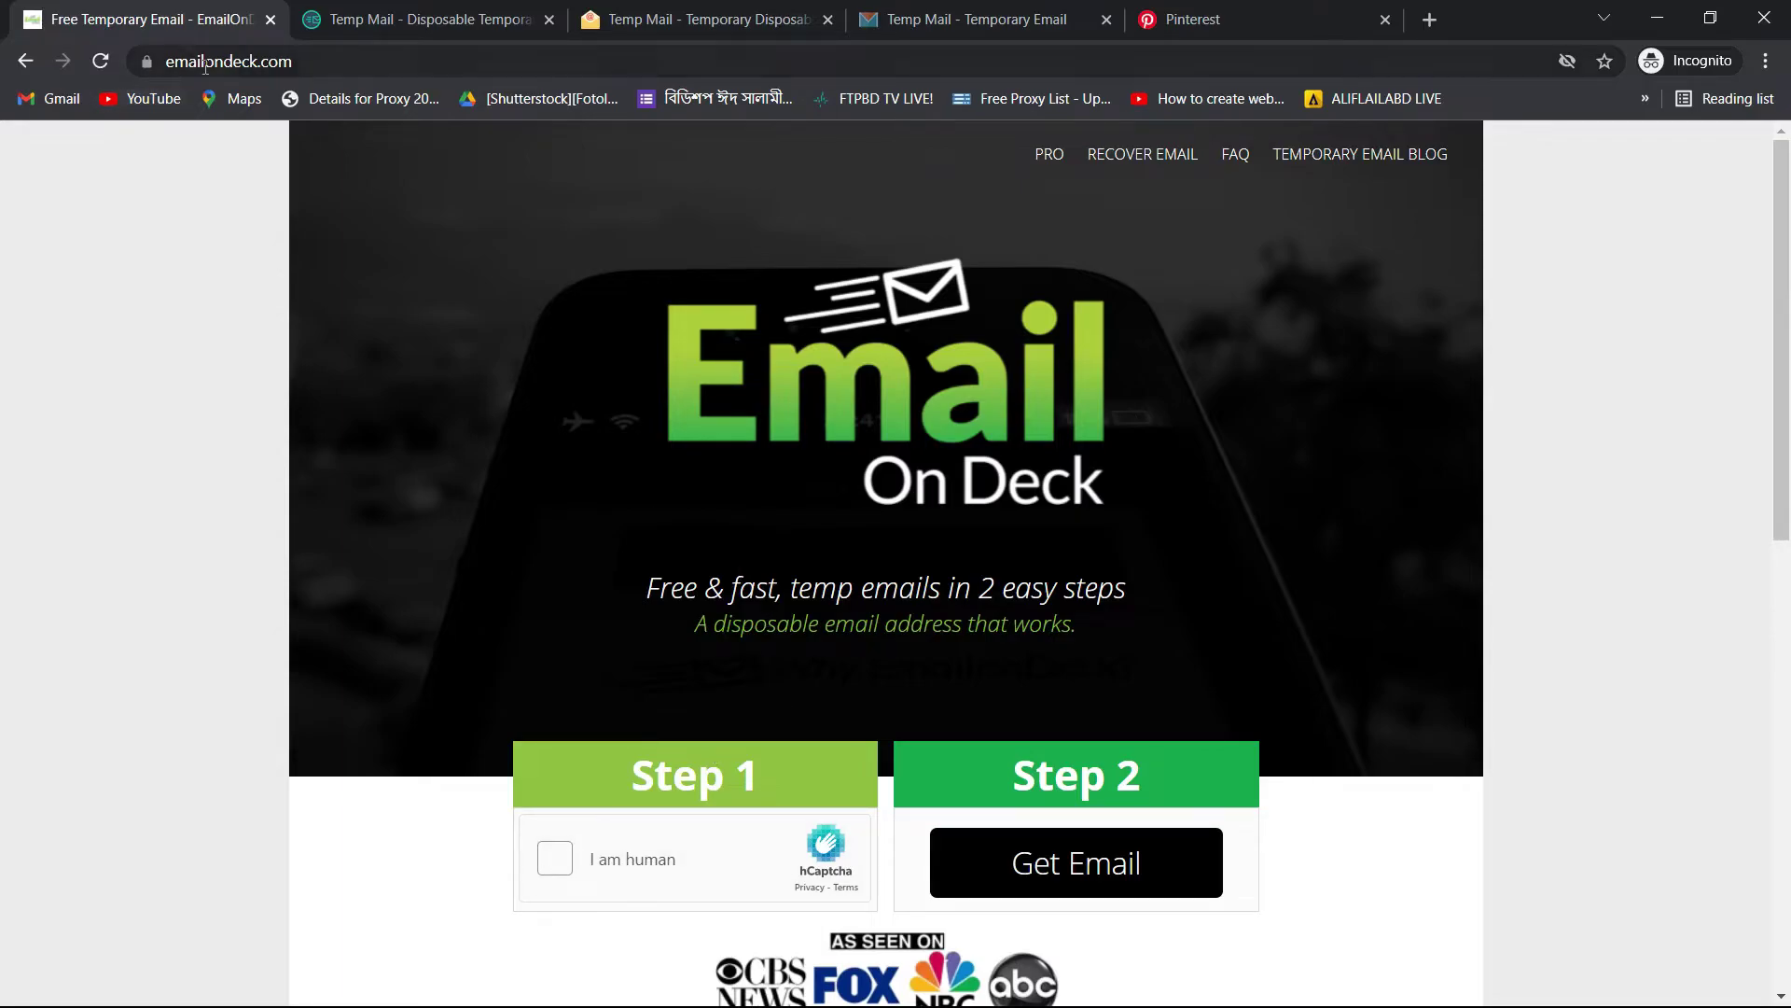
pyautogui.scroll(-2, 663, 559)
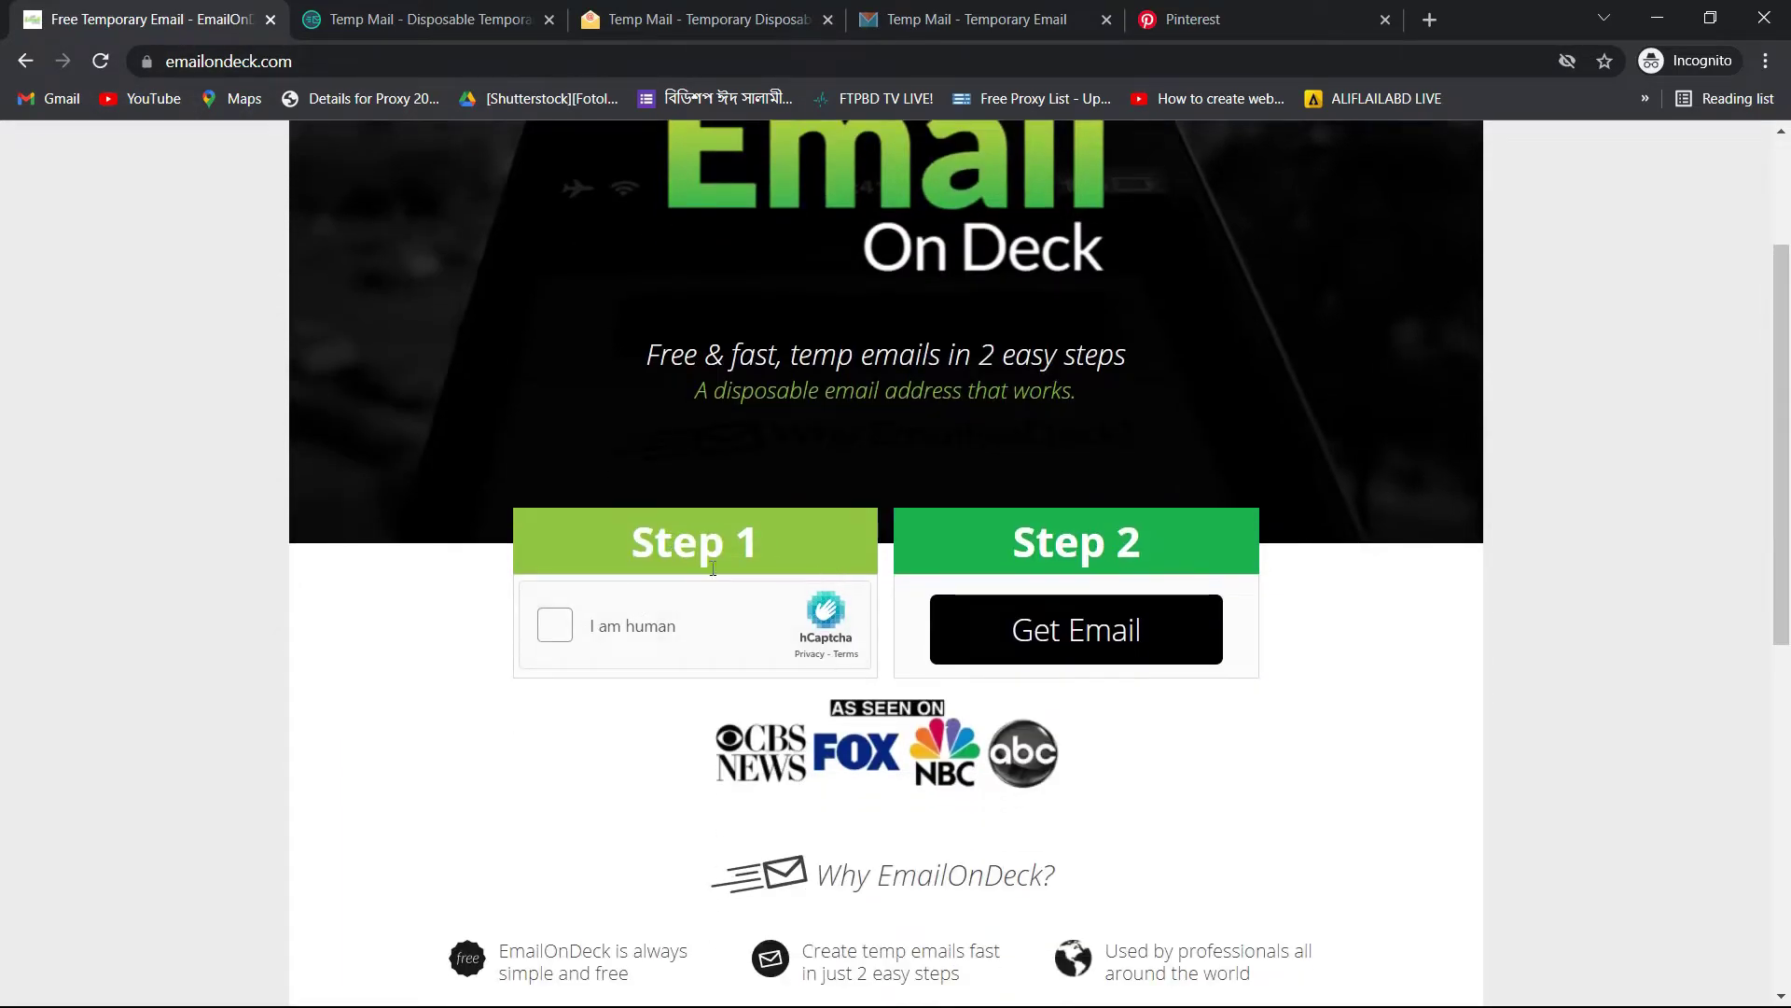
# Step: Start the hCaptcha check and mark every car picture in the first image set
pyautogui.click(556, 631)
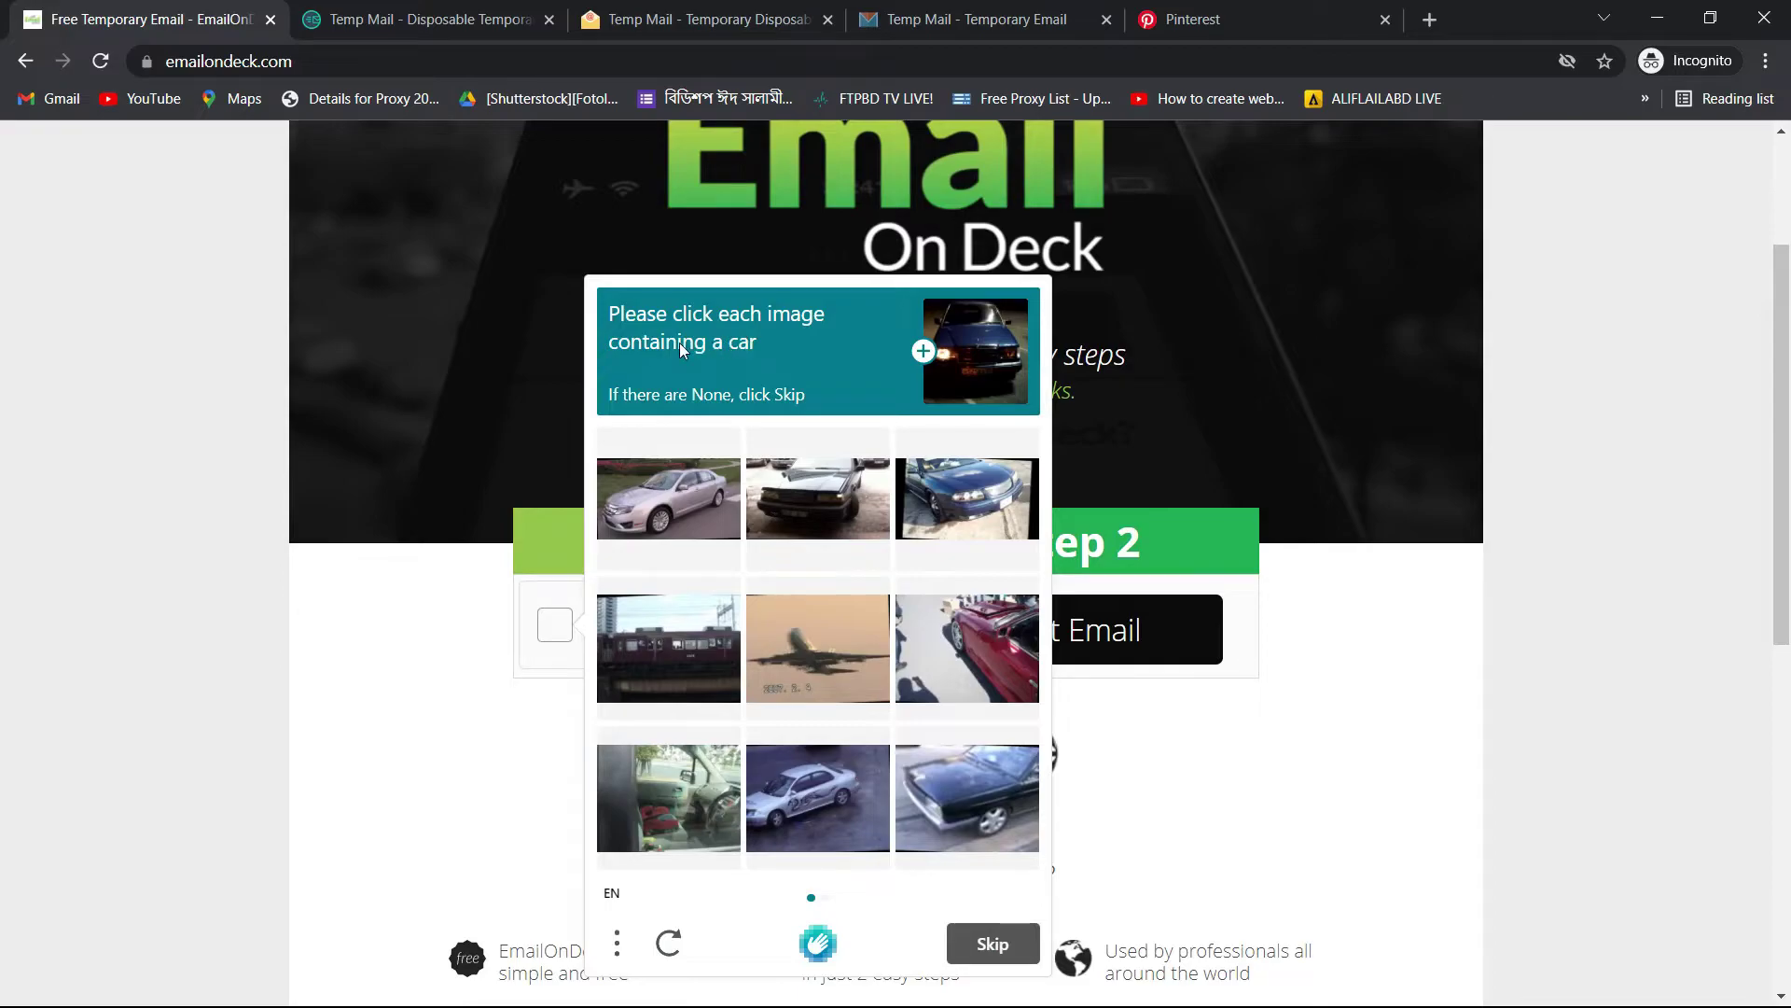
pyautogui.click(665, 499)
pyautogui.click(818, 499)
pyautogui.click(964, 818)
pyautogui.click(849, 815)
pyautogui.click(1026, 658)
pyautogui.click(987, 567)
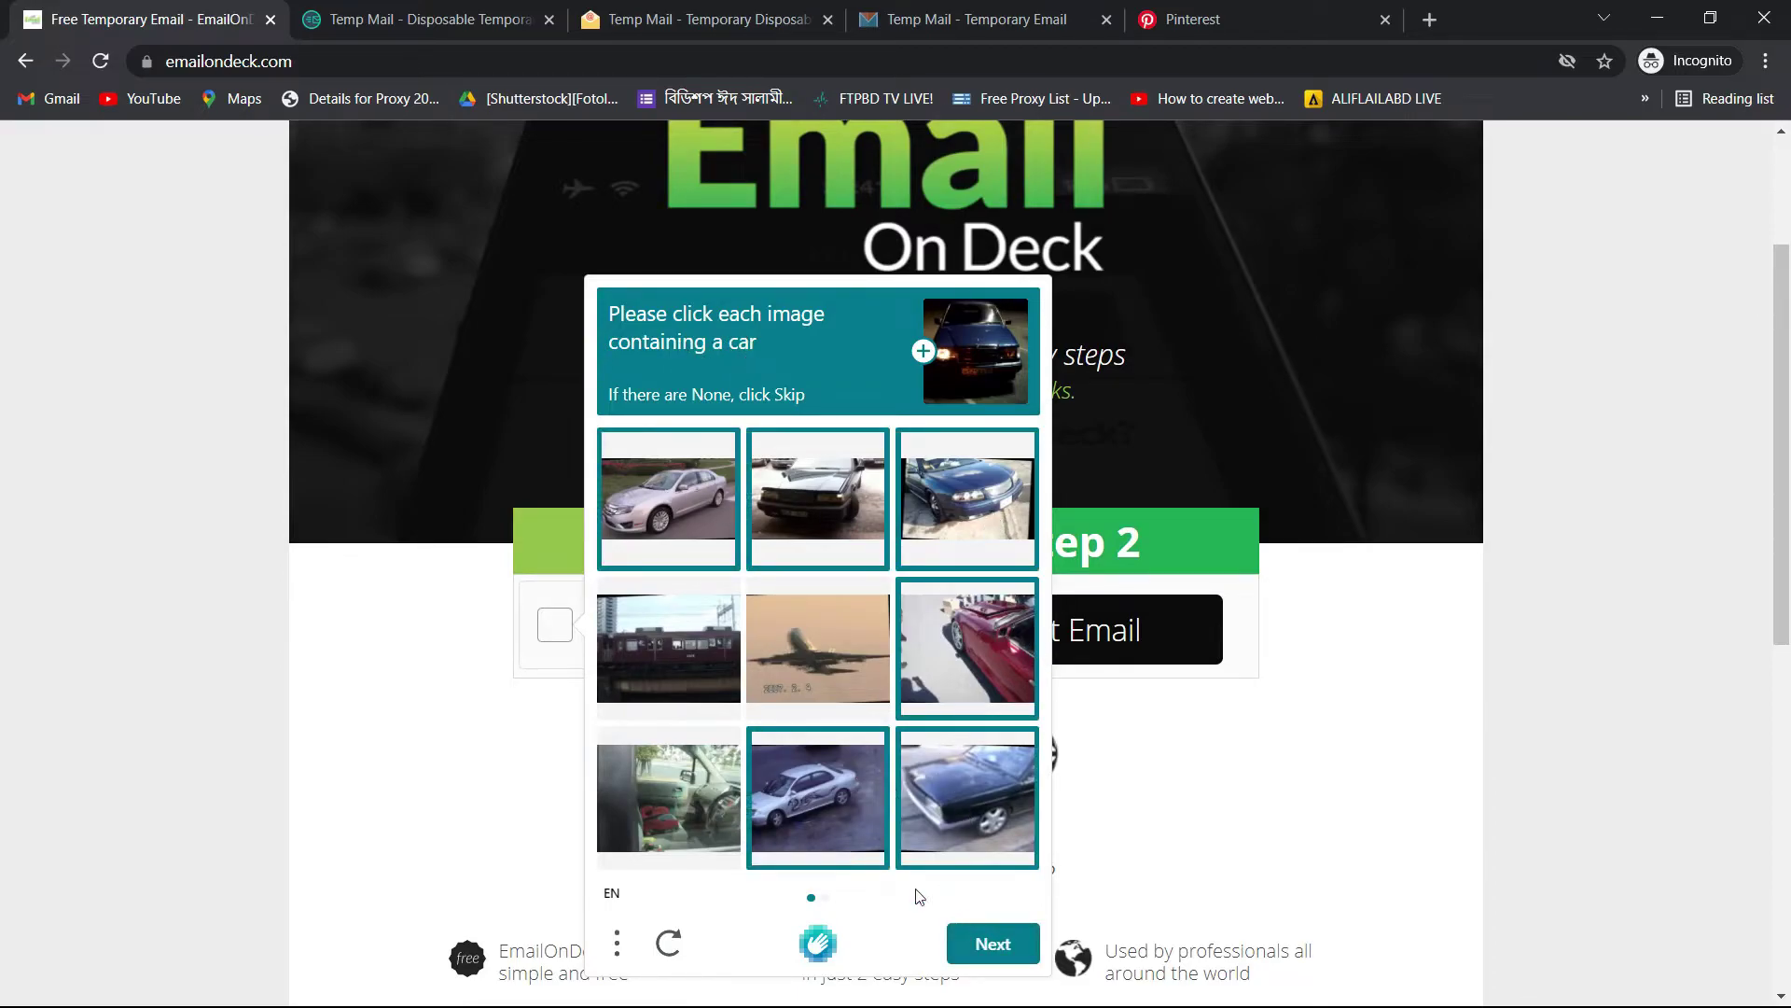
pyautogui.click(669, 804)
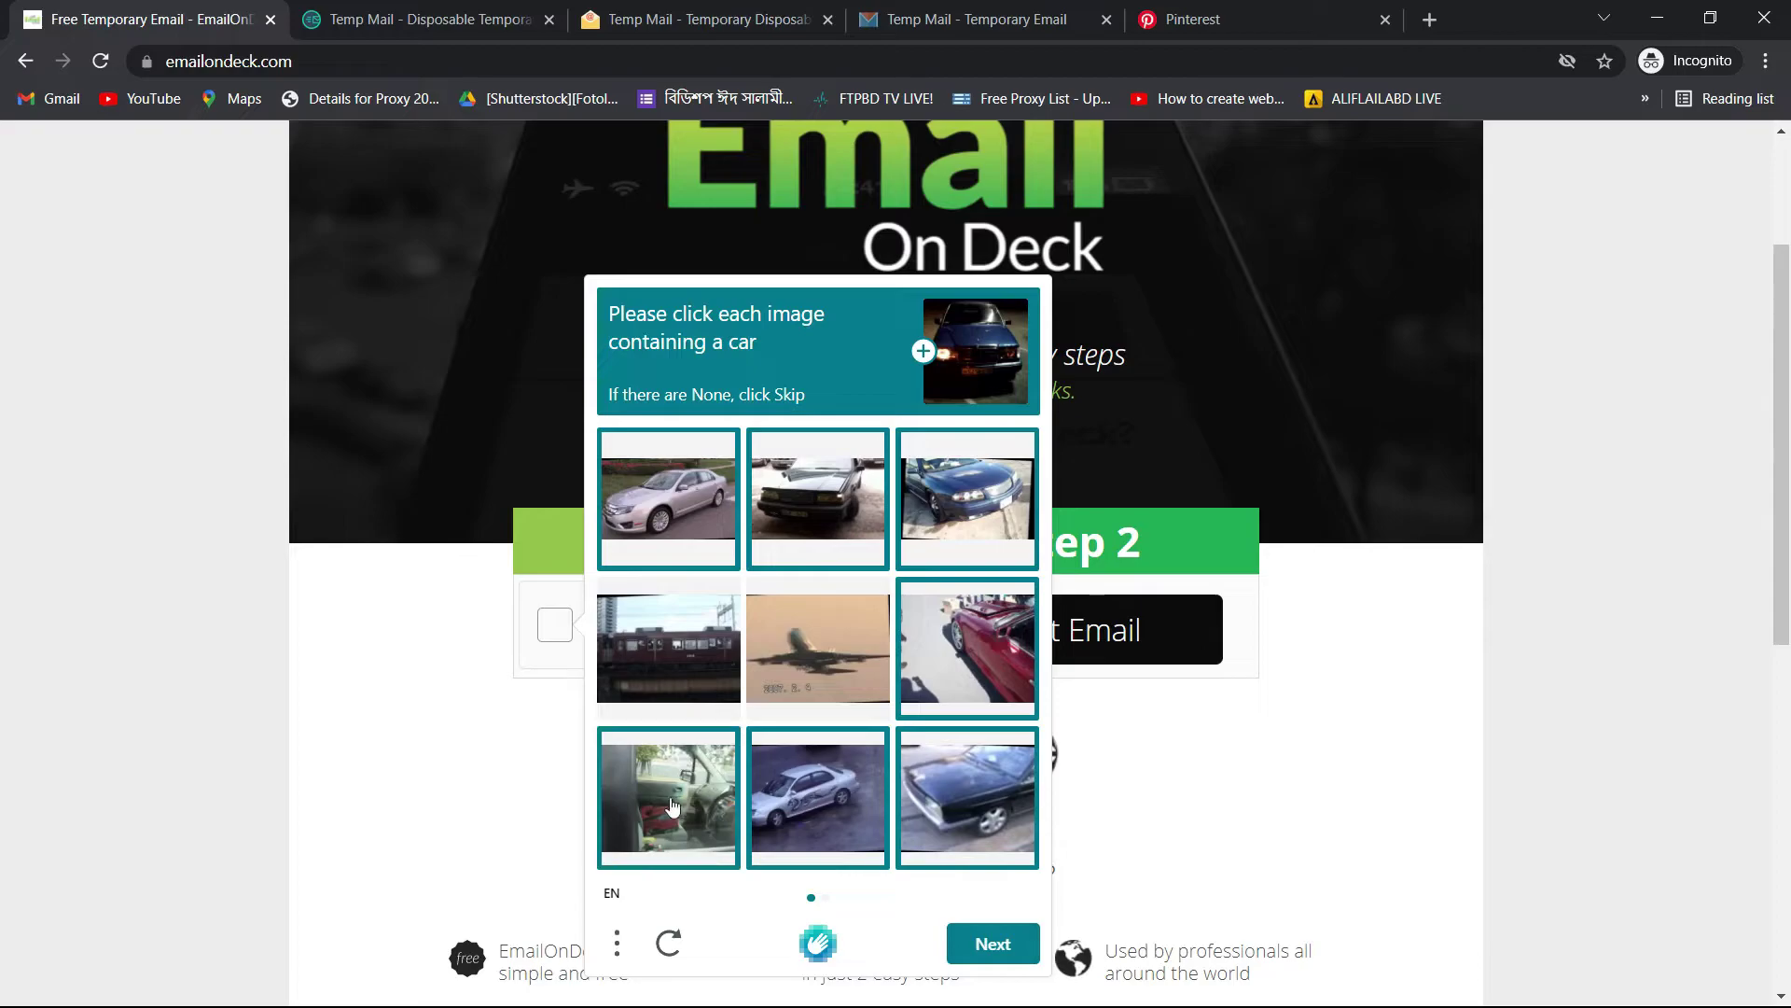
pyautogui.click(990, 949)
# Step: Mark the blue, black, silver, white and yellow cars, verify, and request a new address
pyautogui.click(815, 636)
pyautogui.click(970, 654)
pyautogui.click(980, 765)
pyautogui.click(667, 798)
pyautogui.click(816, 500)
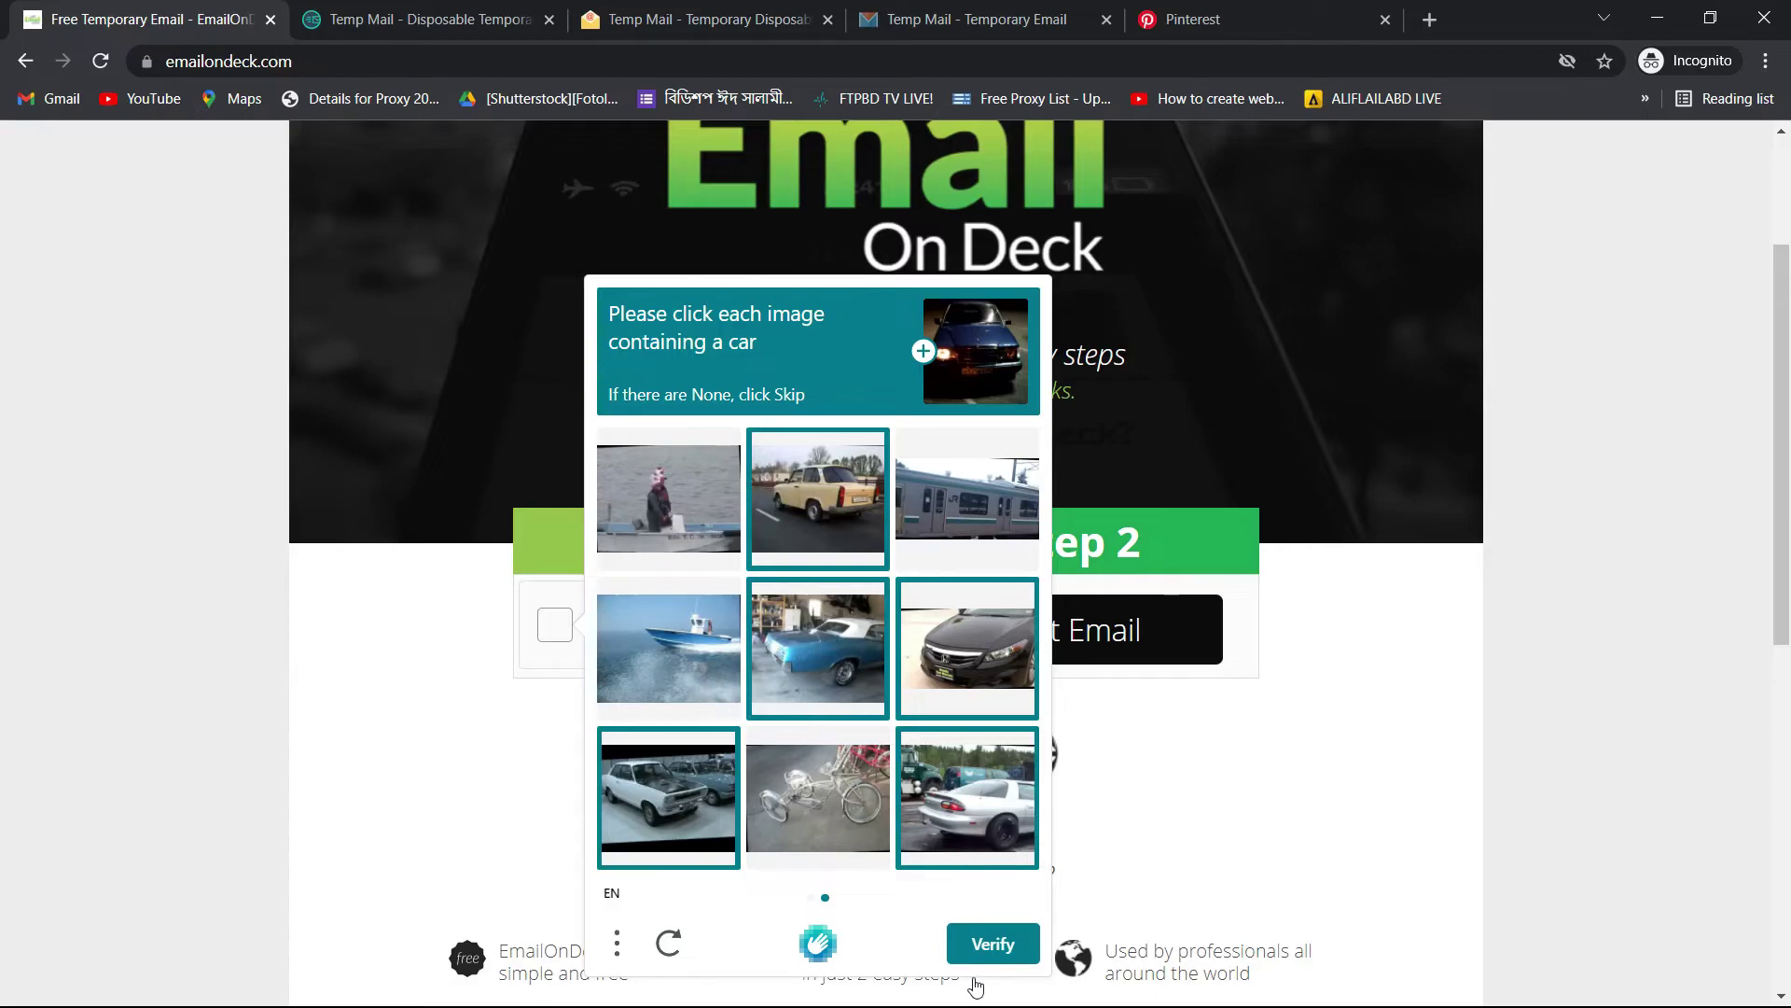
pyautogui.click(984, 940)
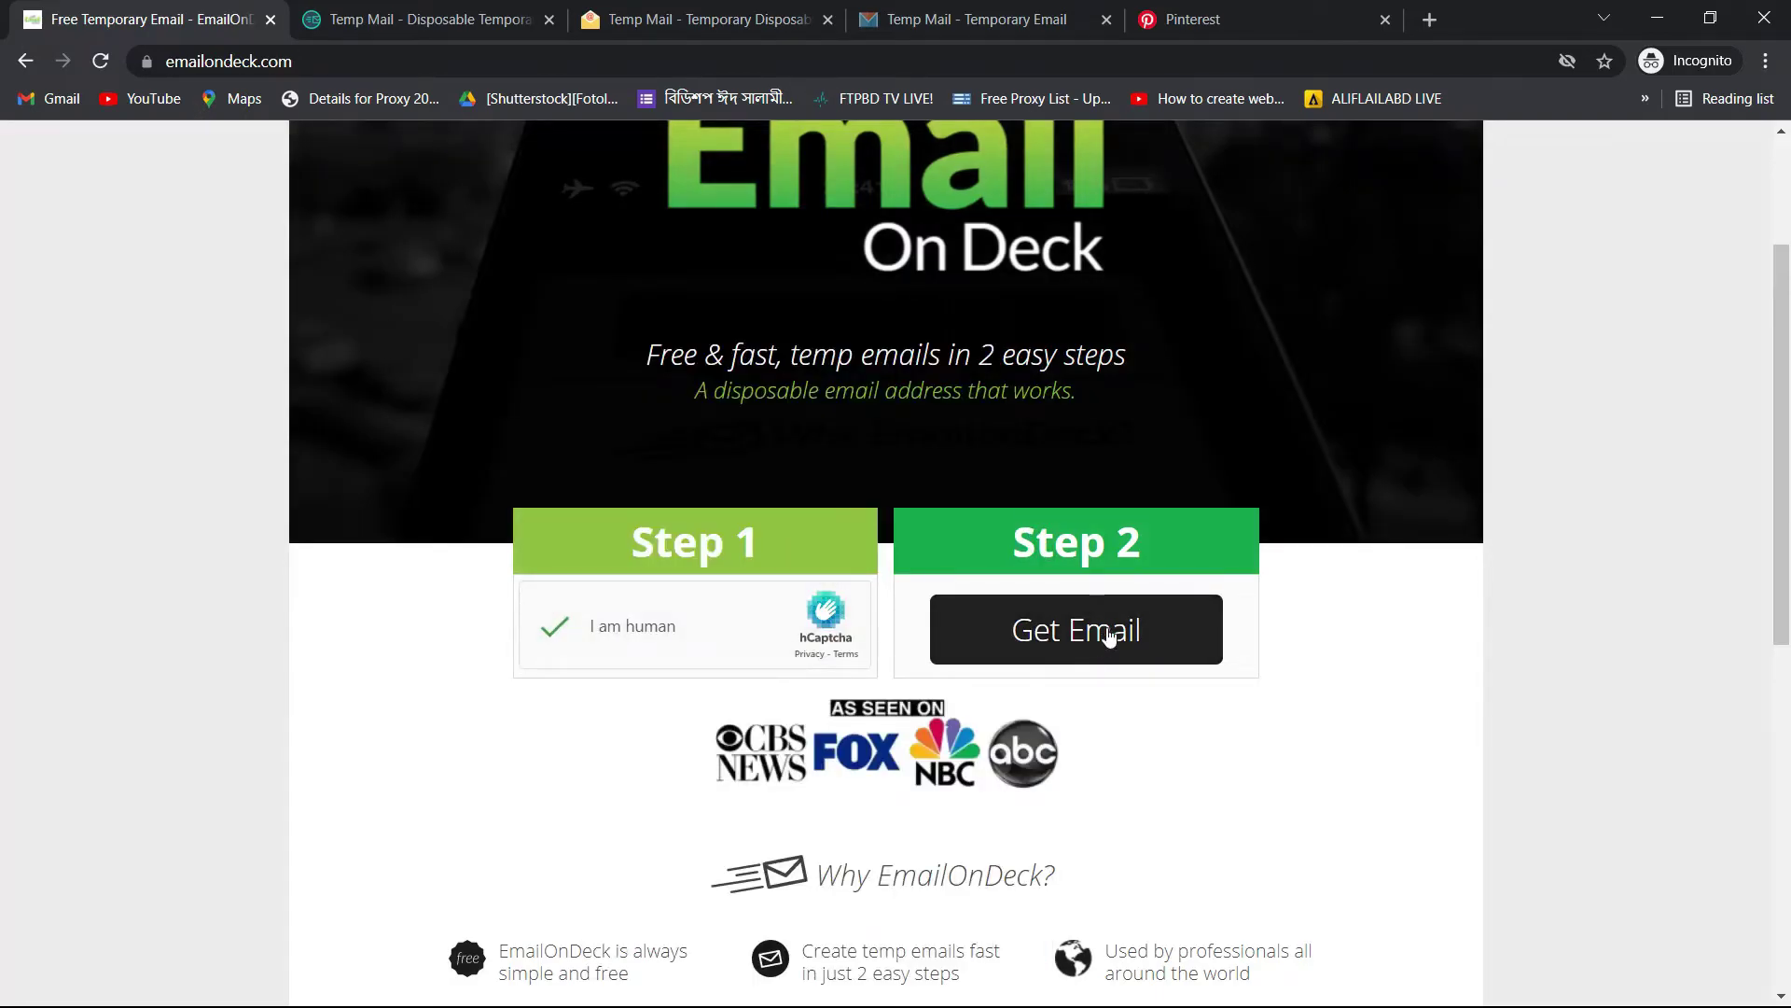
pyautogui.click(1065, 640)
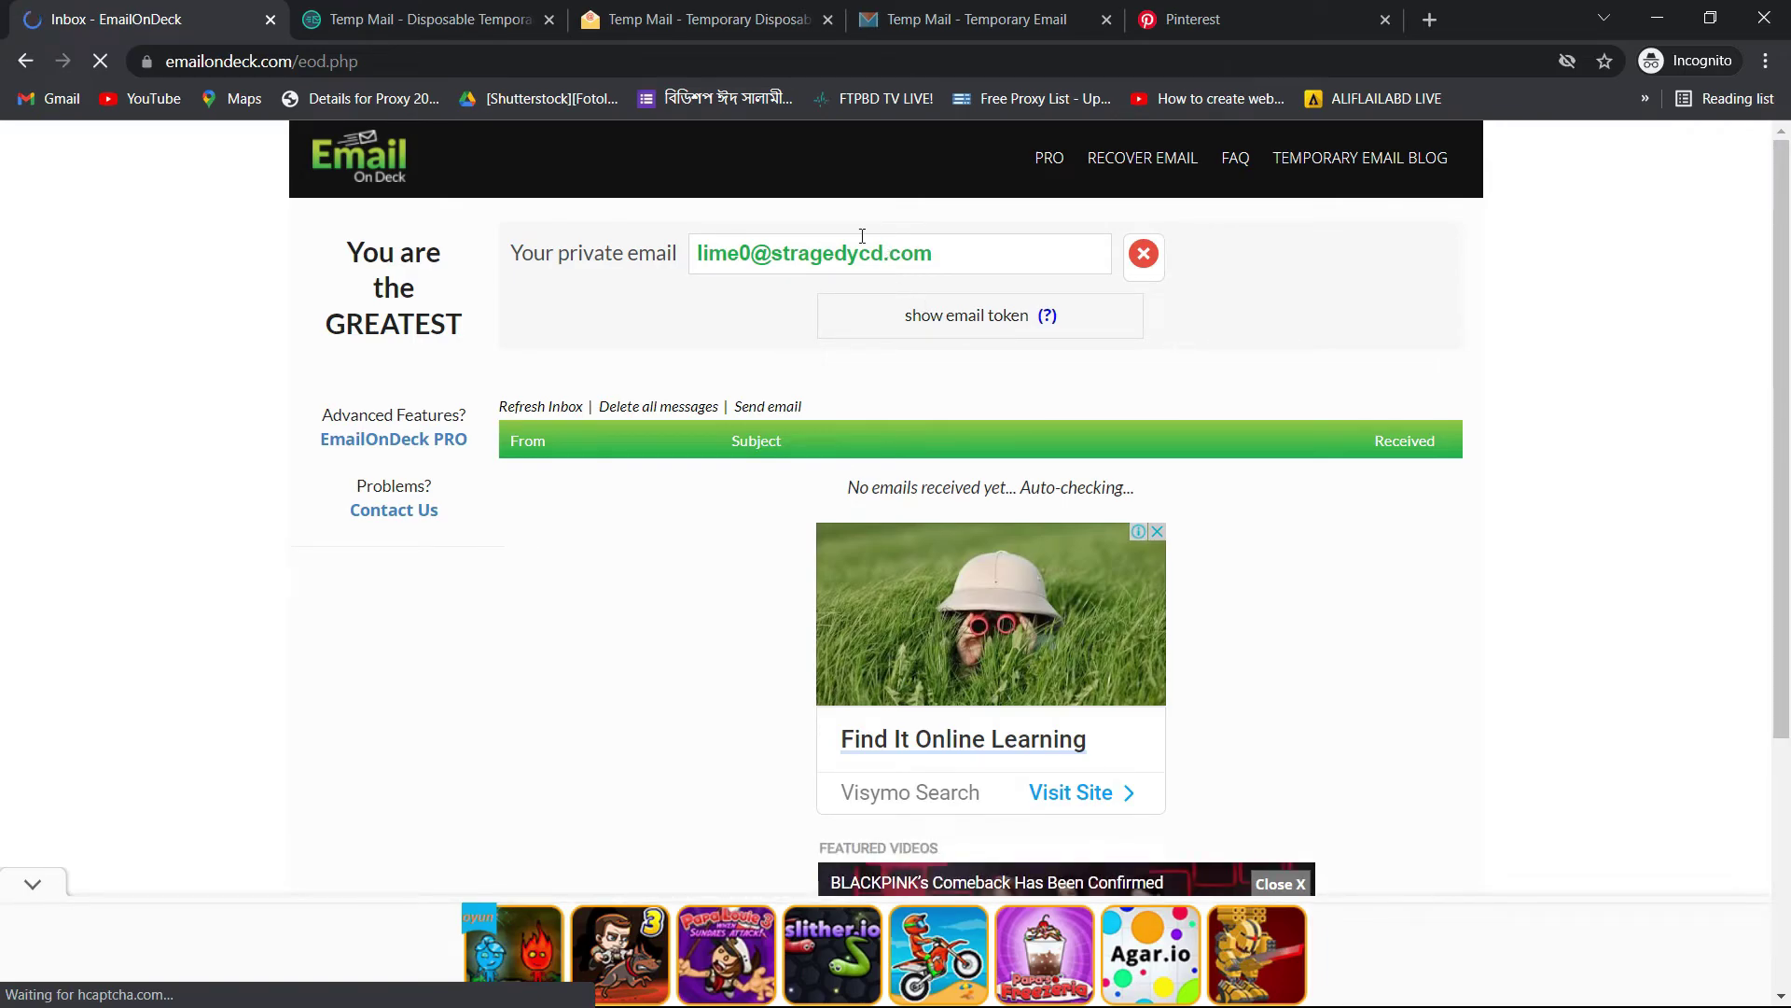
# Step: Reveal the new address's email token and copy it
pyautogui.click(969, 317)
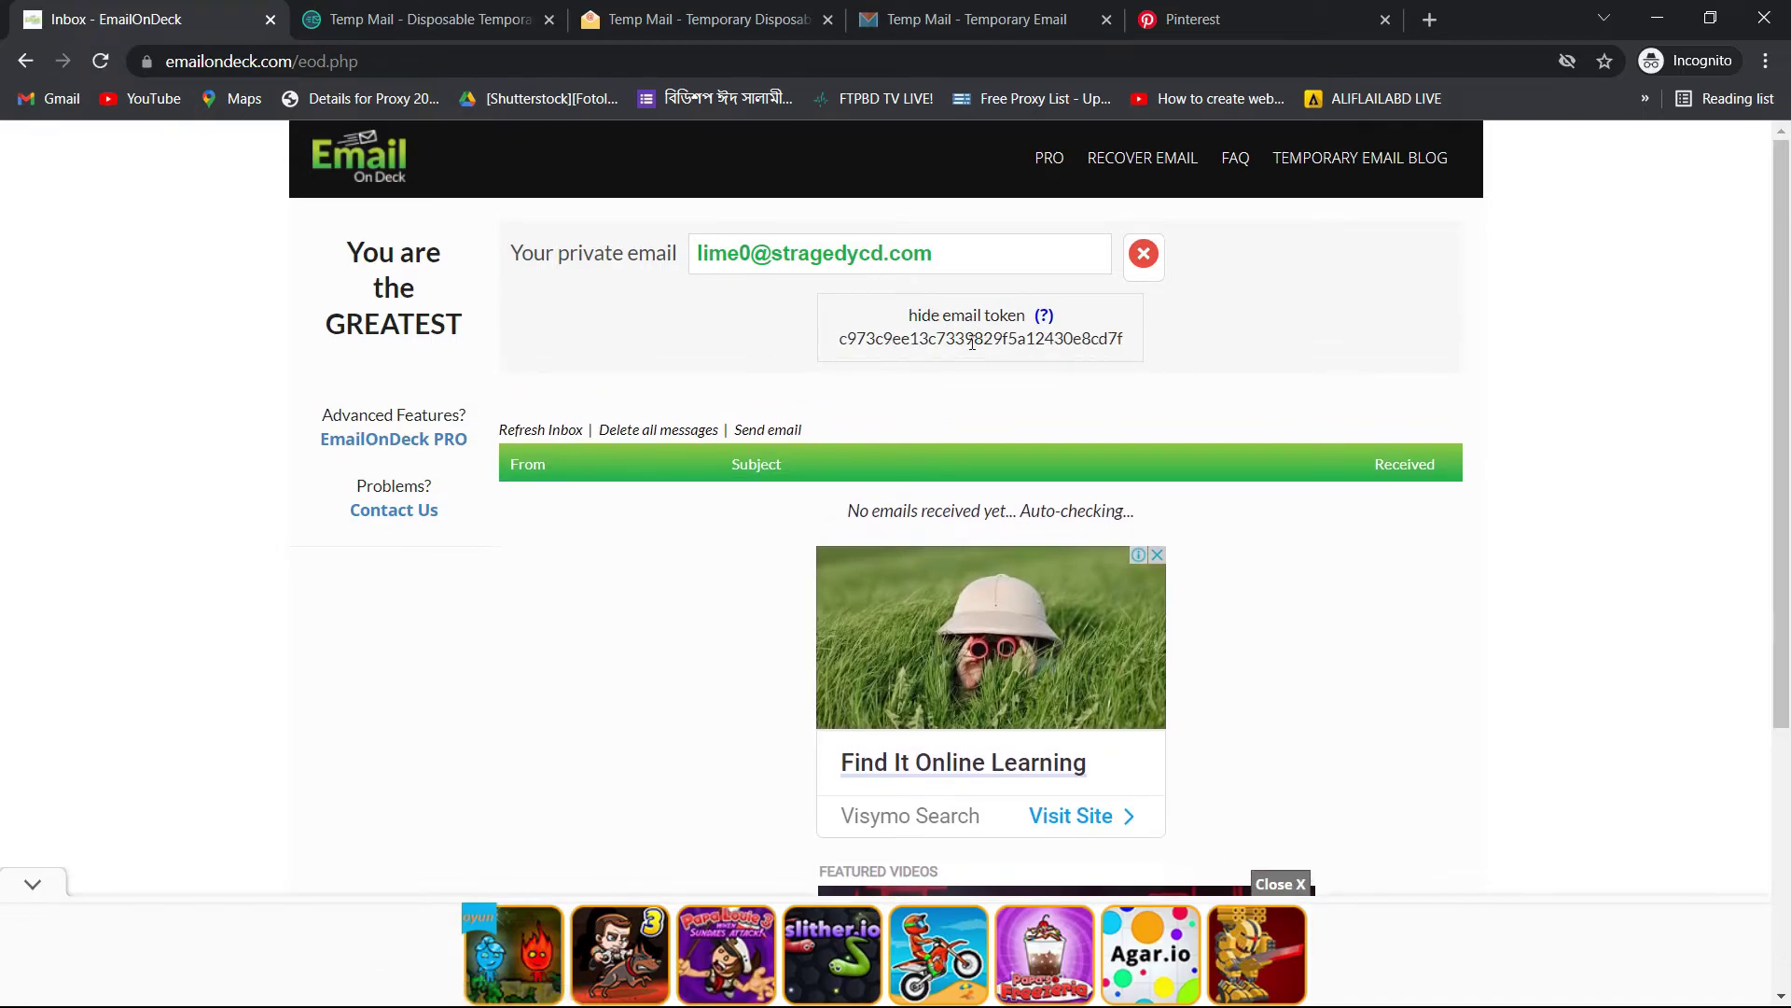
pyautogui.doubleClick(972, 339)
pyautogui.rightClick(970, 338)
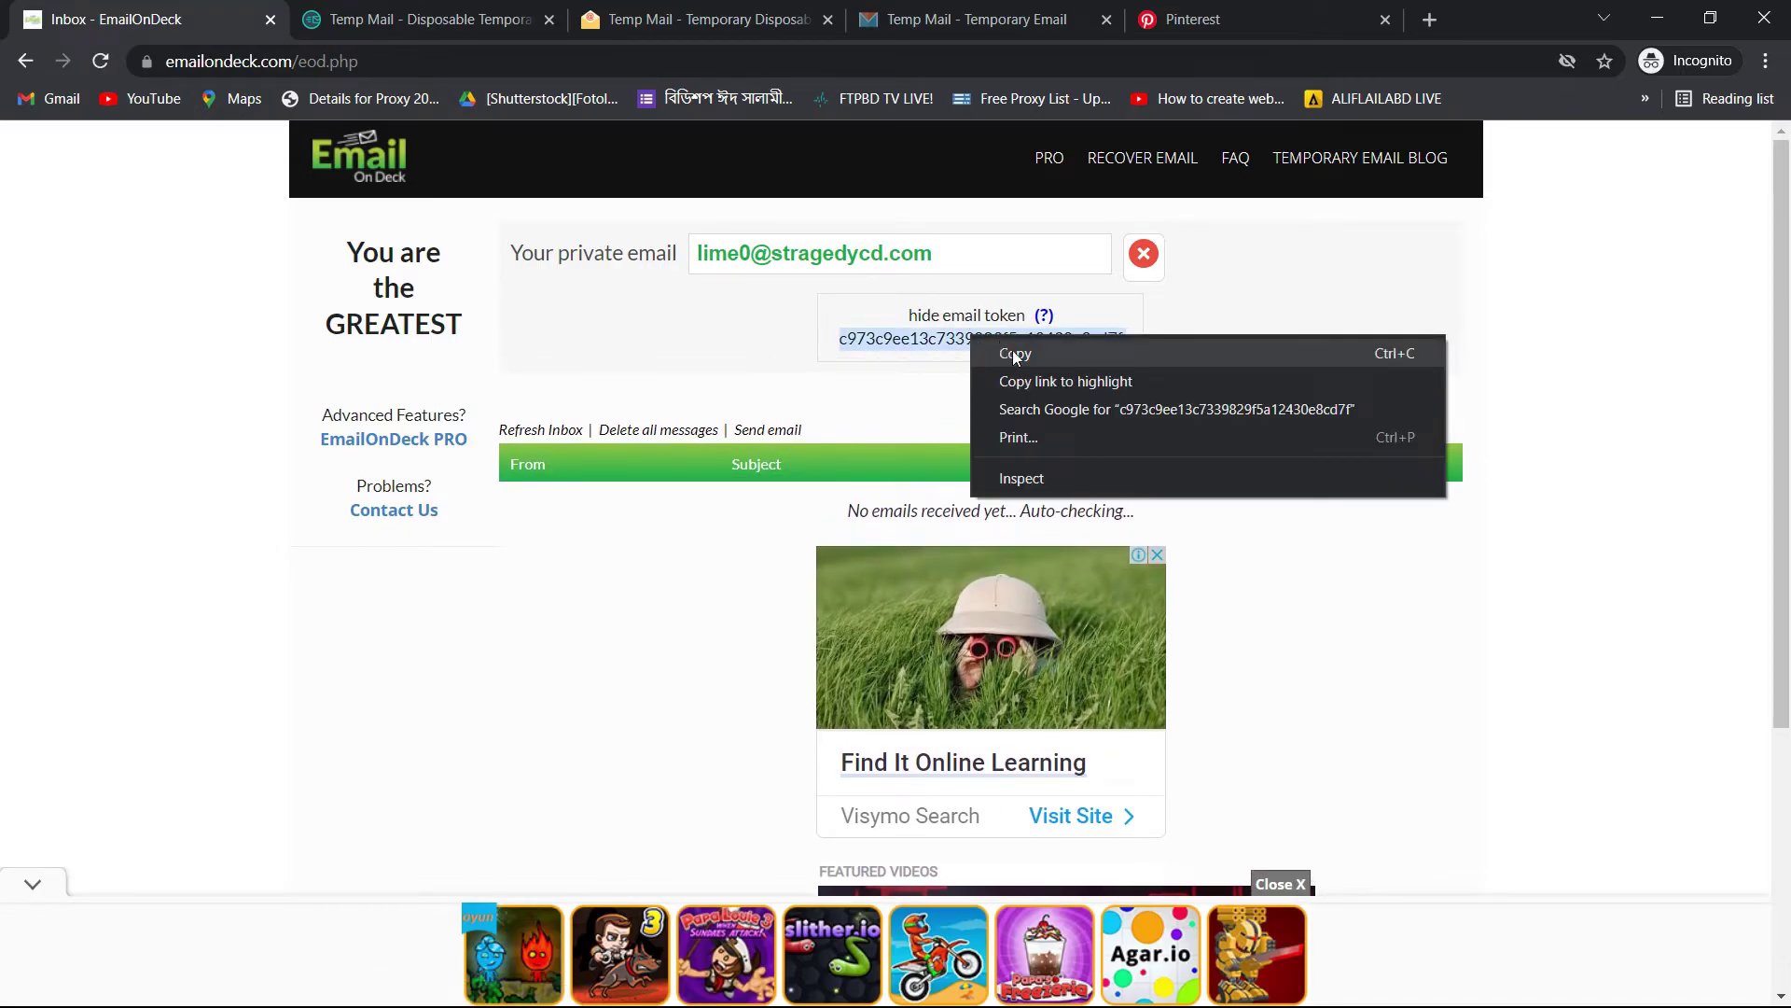
pyautogui.click(1004, 352)
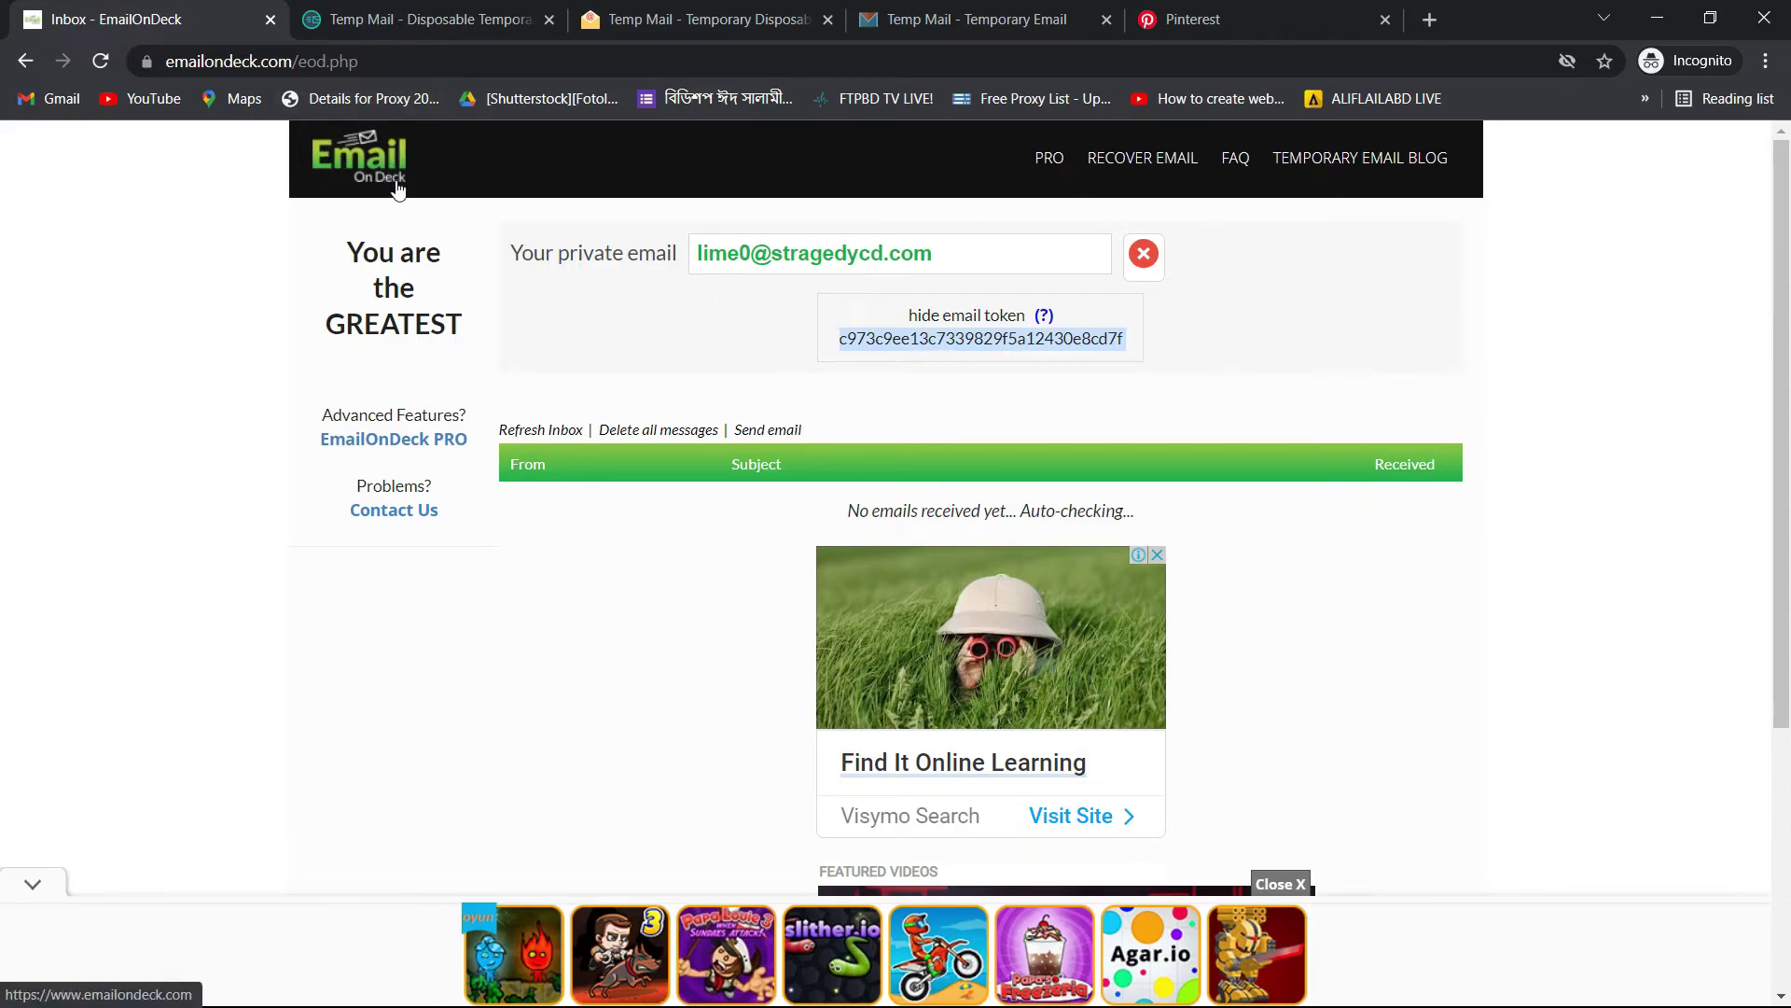
# Step: On the Recover Email page, dismiss the ad and paste the copied email token
pyautogui.click(1152, 159)
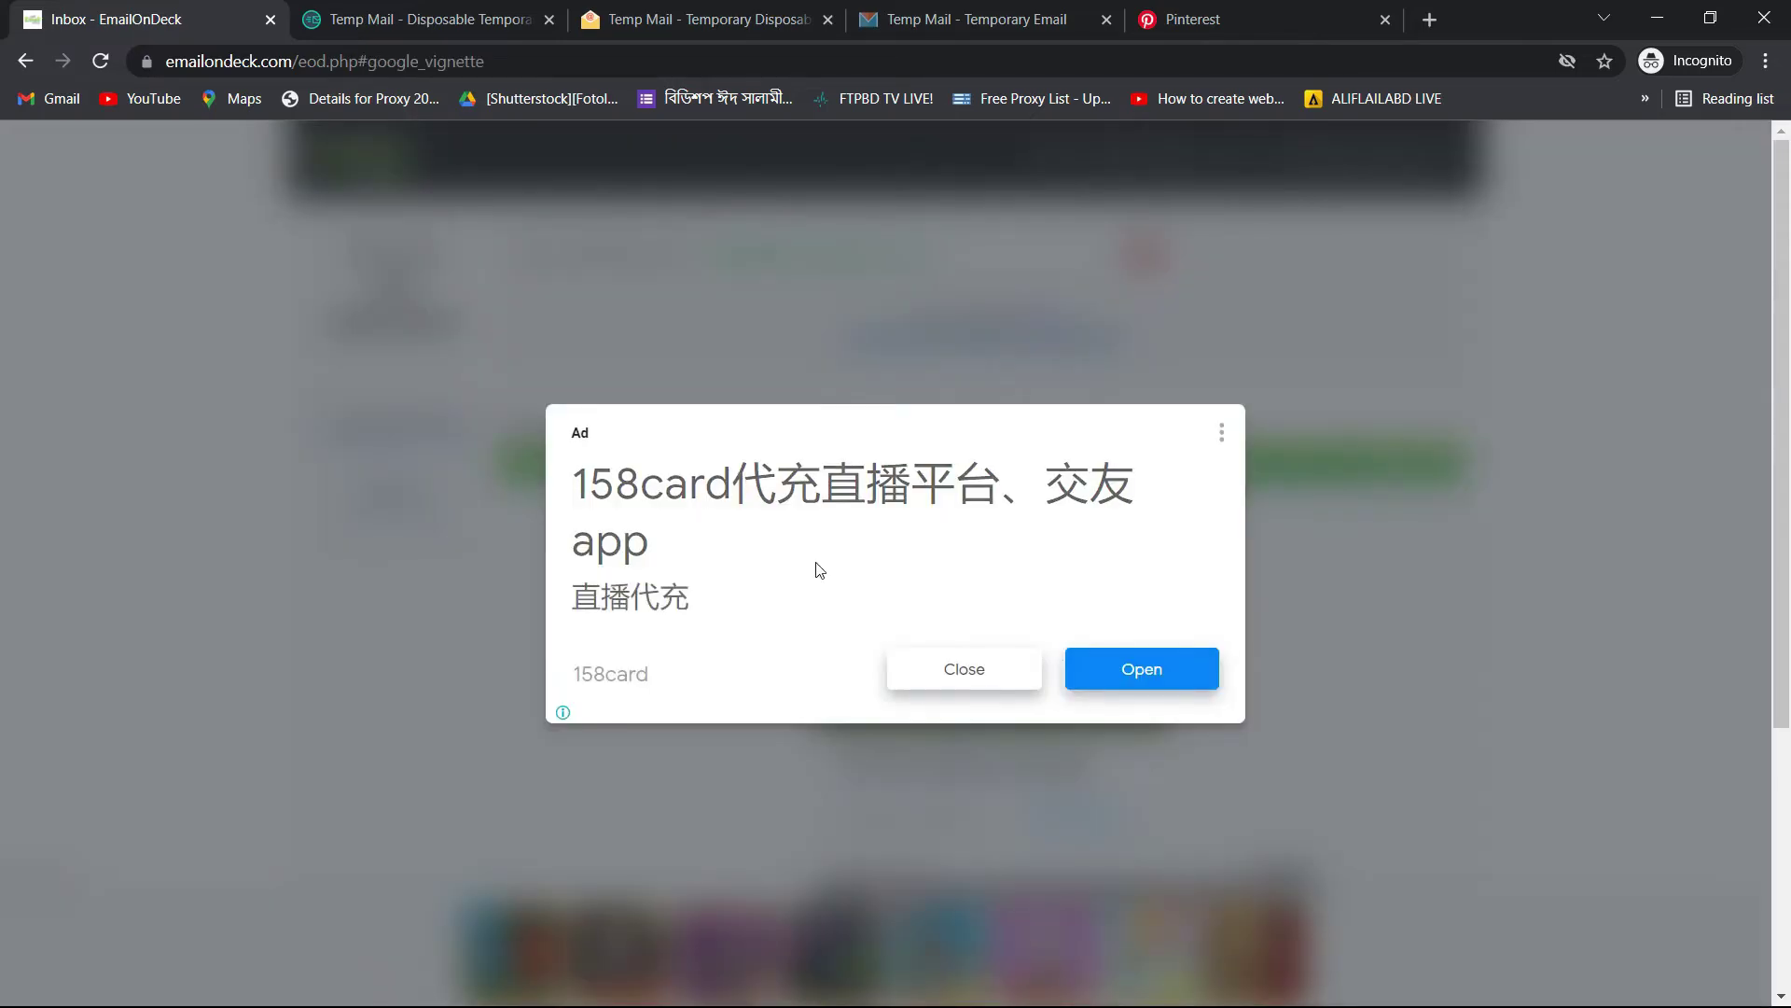
pyautogui.click(972, 666)
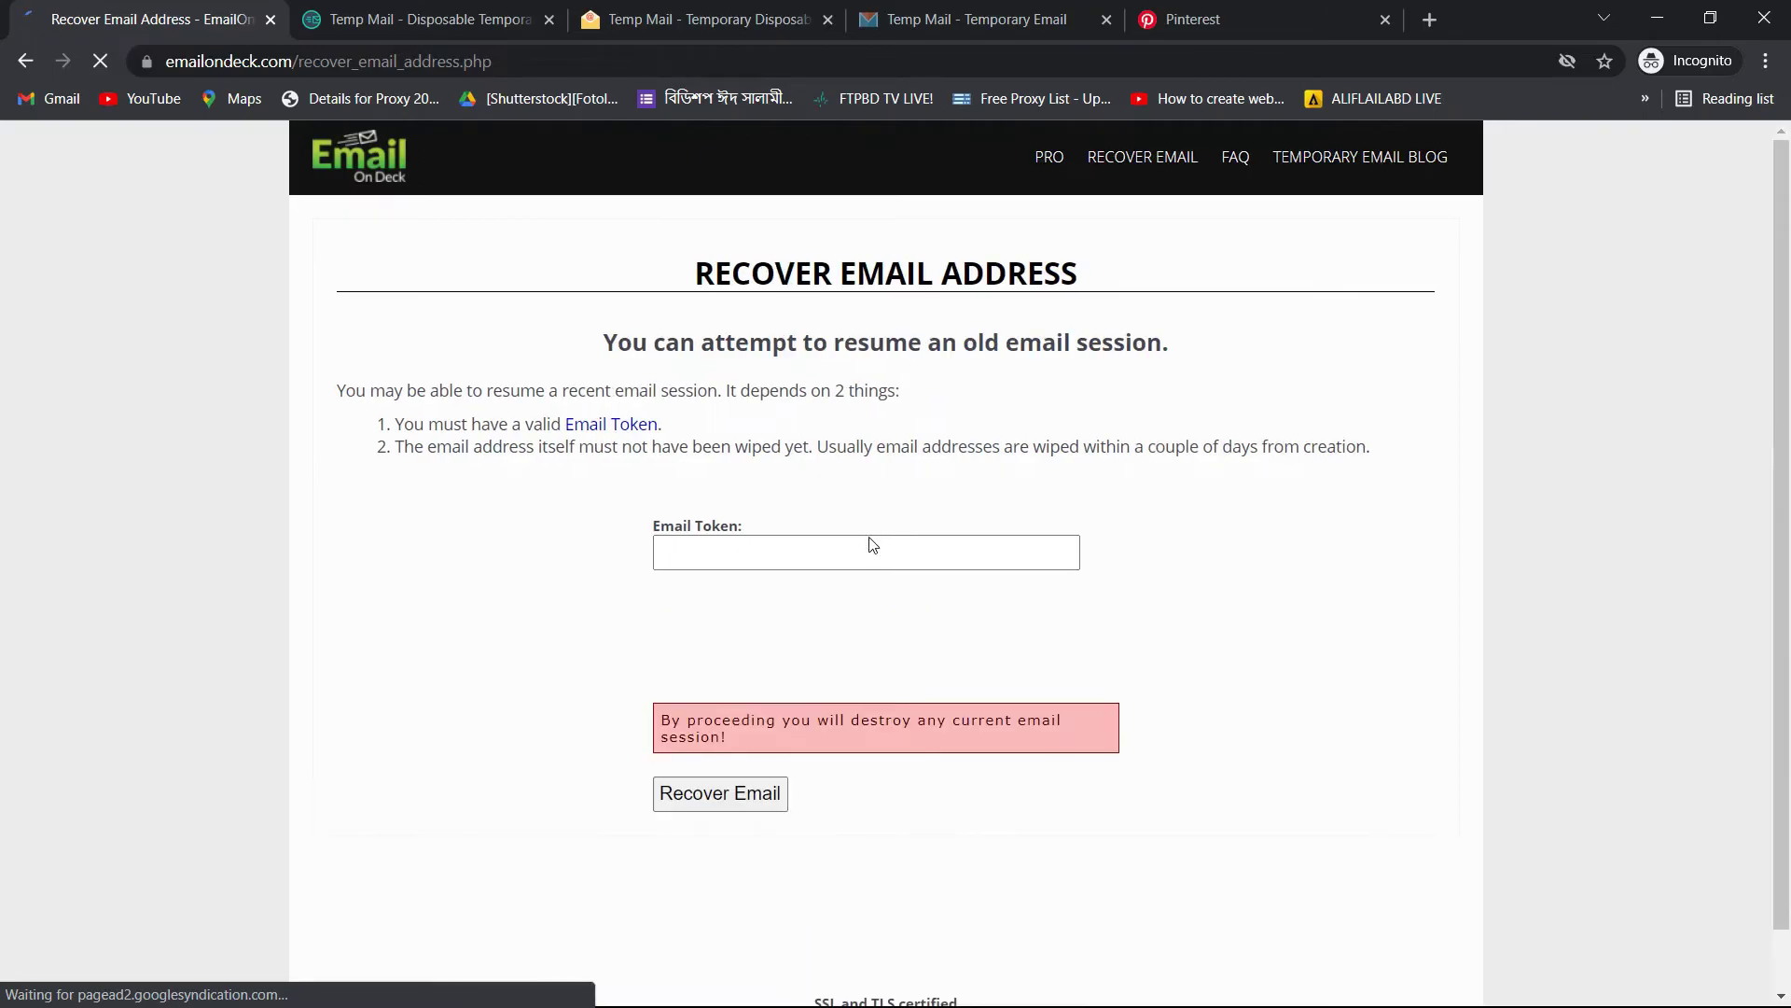
pyautogui.click(873, 553)
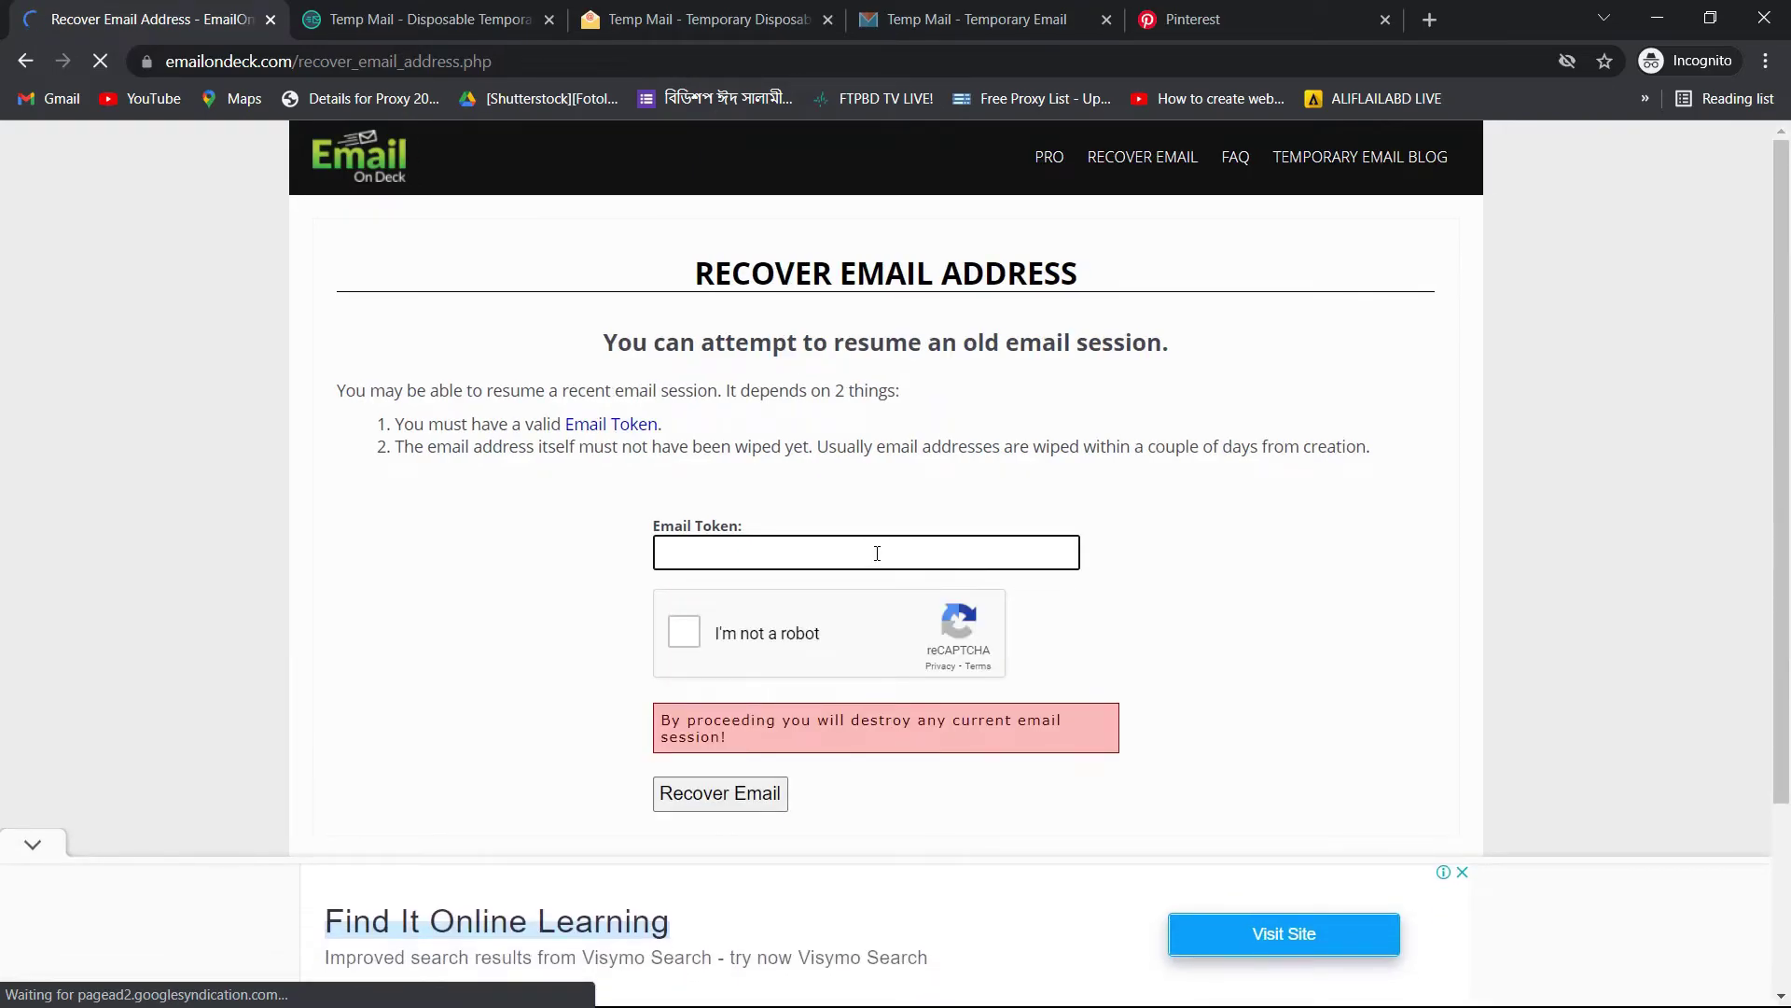
pyautogui.hotkey('ctrl', 'v')
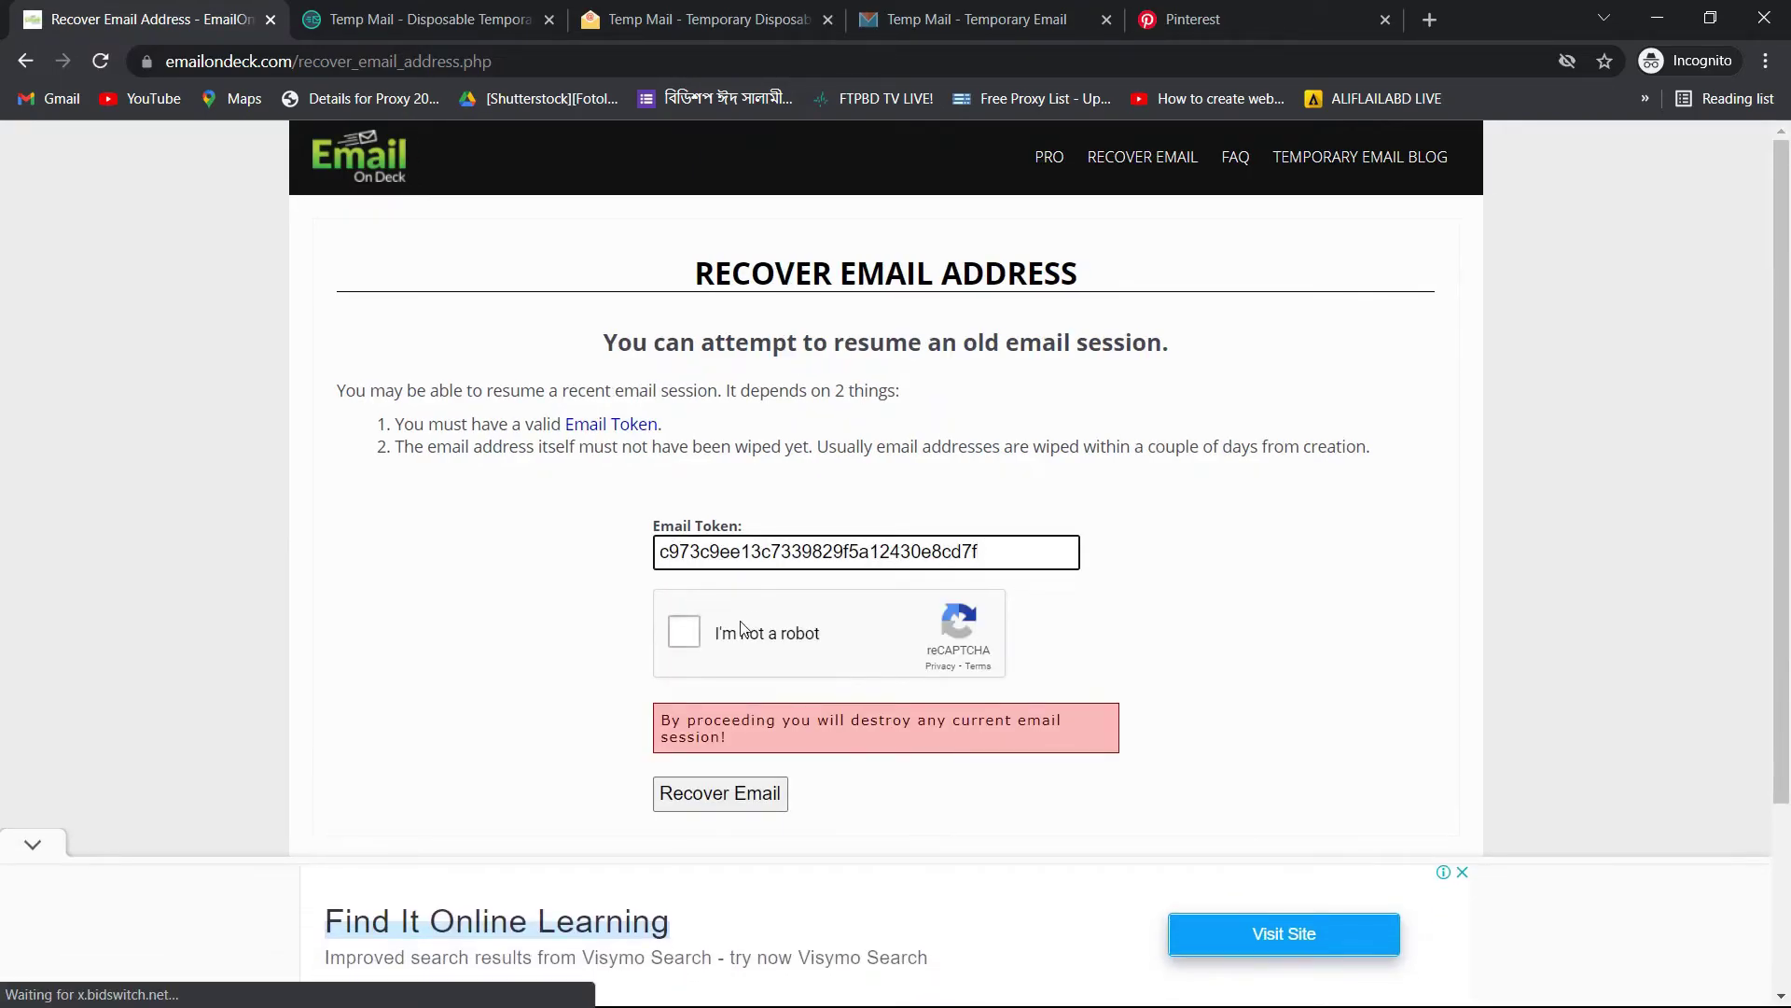
# Step: Pass the reCAPTCHA by marking the bus squares, then submit with Recover Email
pyautogui.click(692, 638)
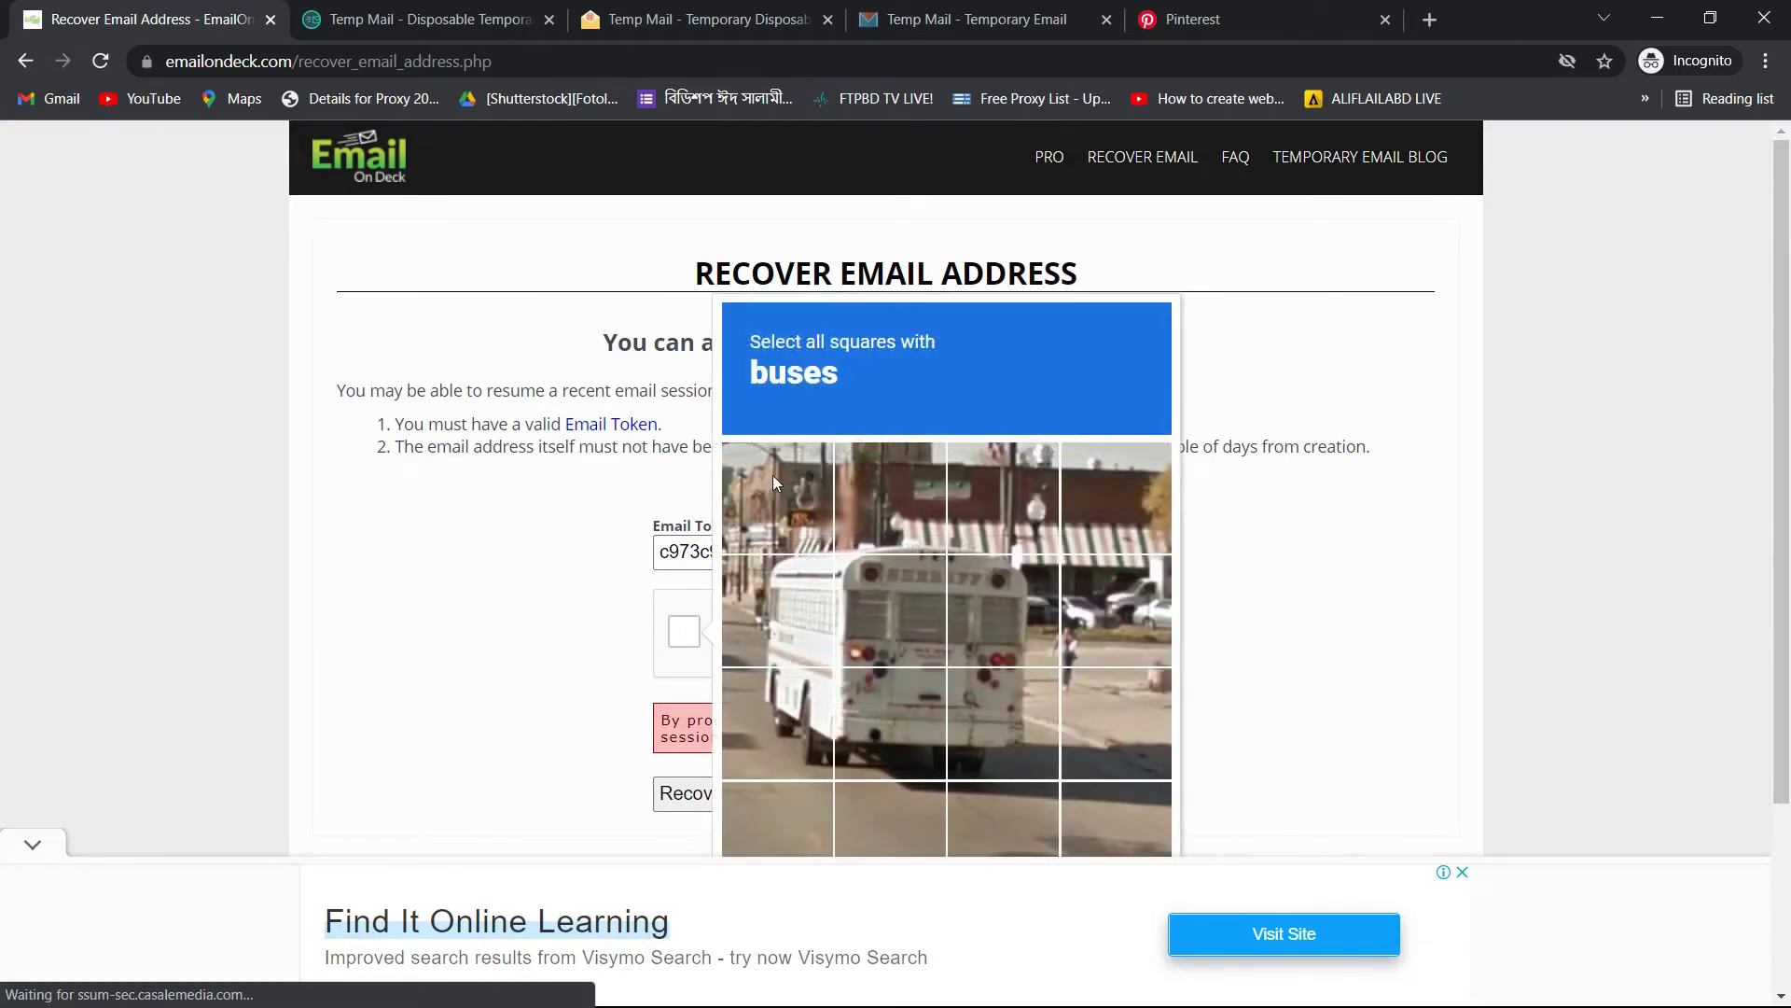
pyautogui.click(882, 607)
pyautogui.click(772, 620)
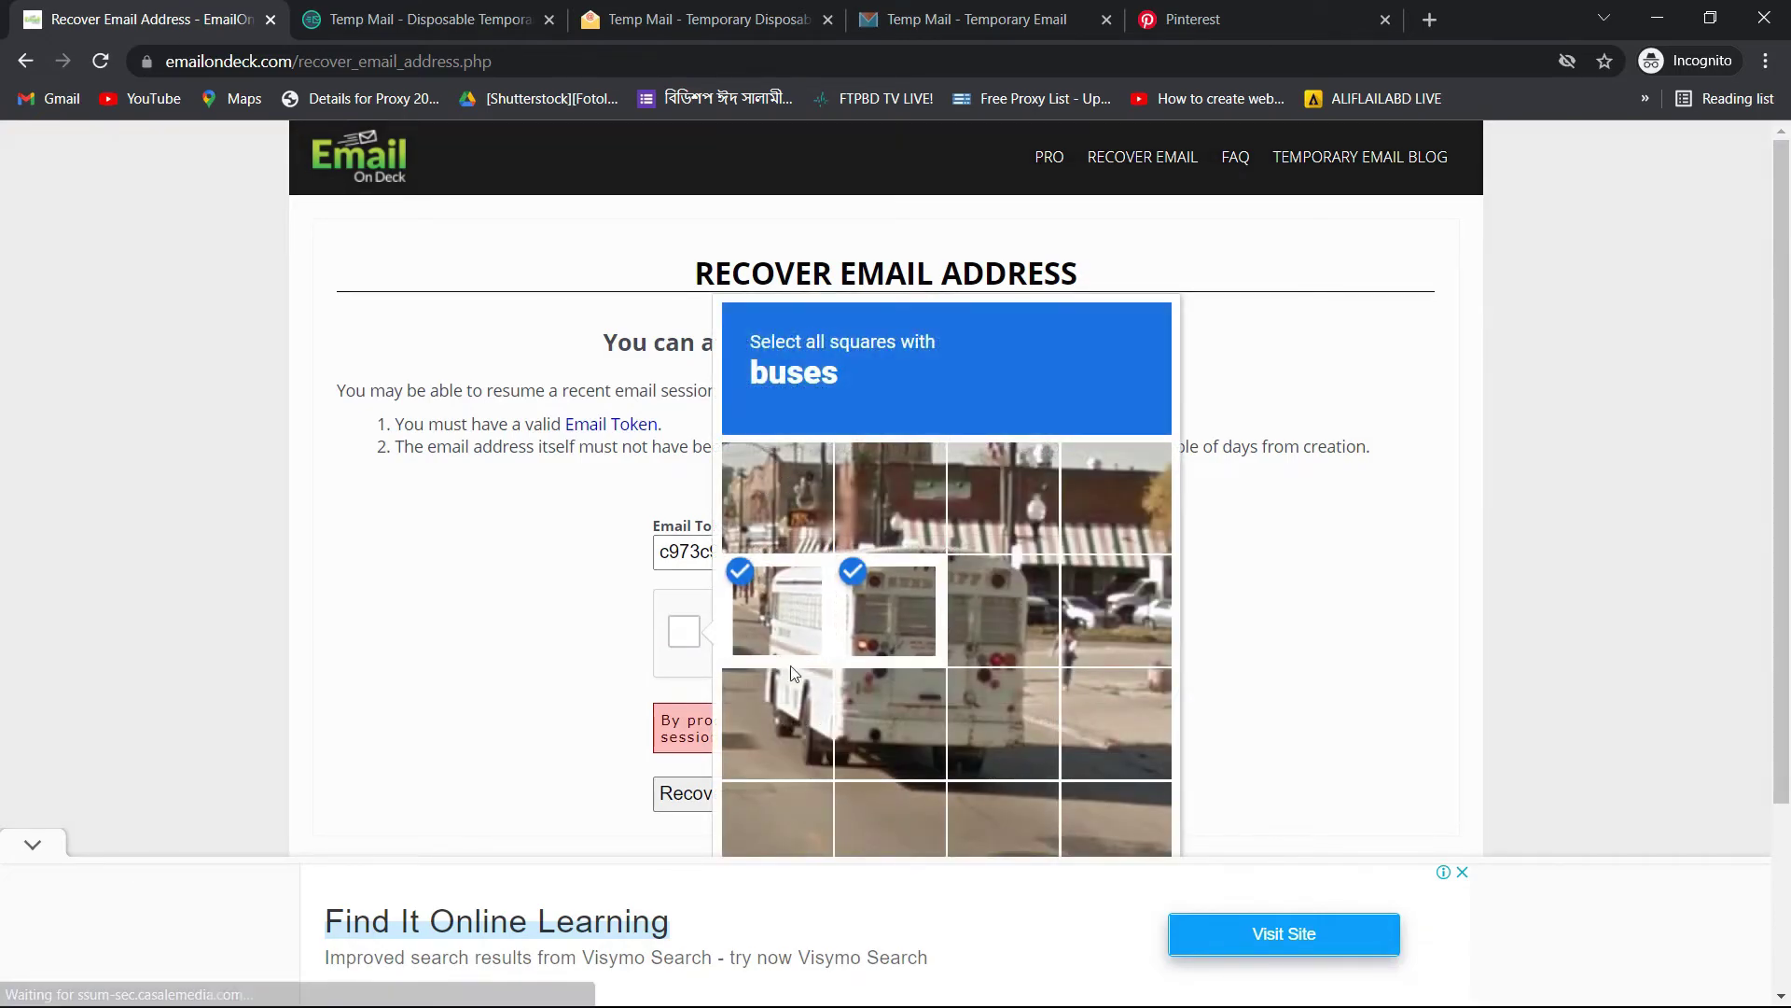
pyautogui.click(775, 719)
pyautogui.click(935, 714)
pyautogui.click(999, 719)
pyautogui.click(1011, 627)
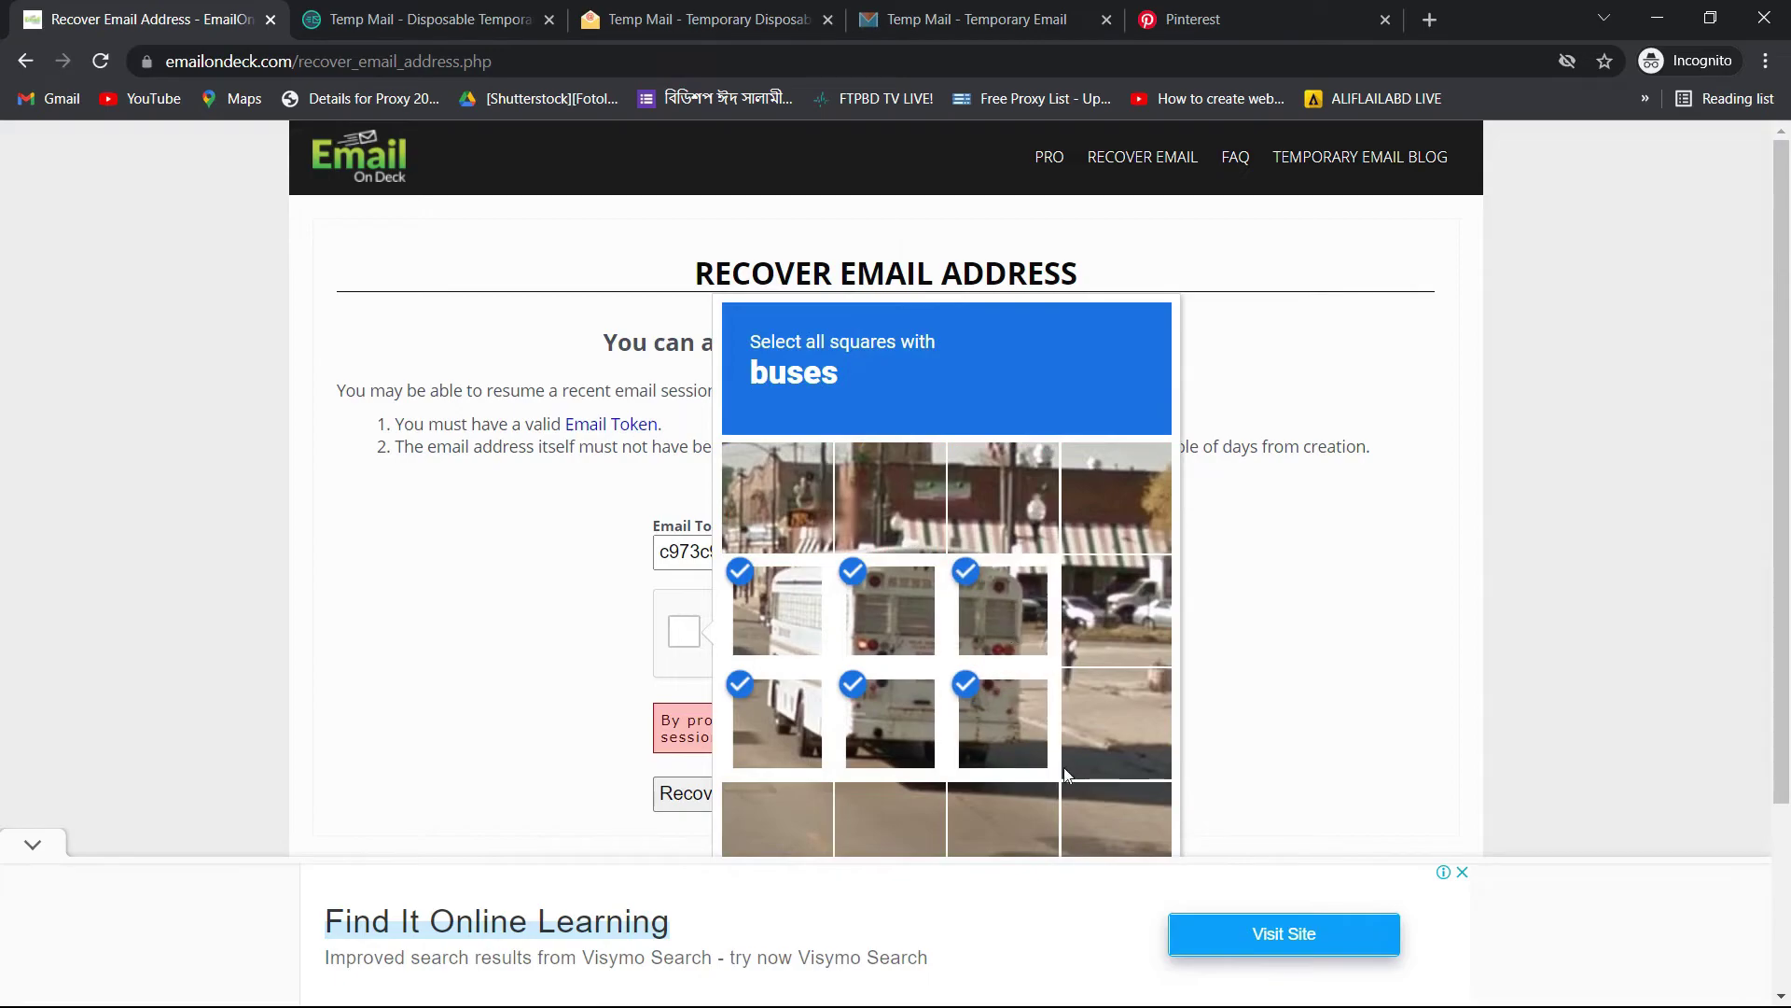
pyautogui.scroll(-2, 1198, 669)
pyautogui.click(1121, 763)
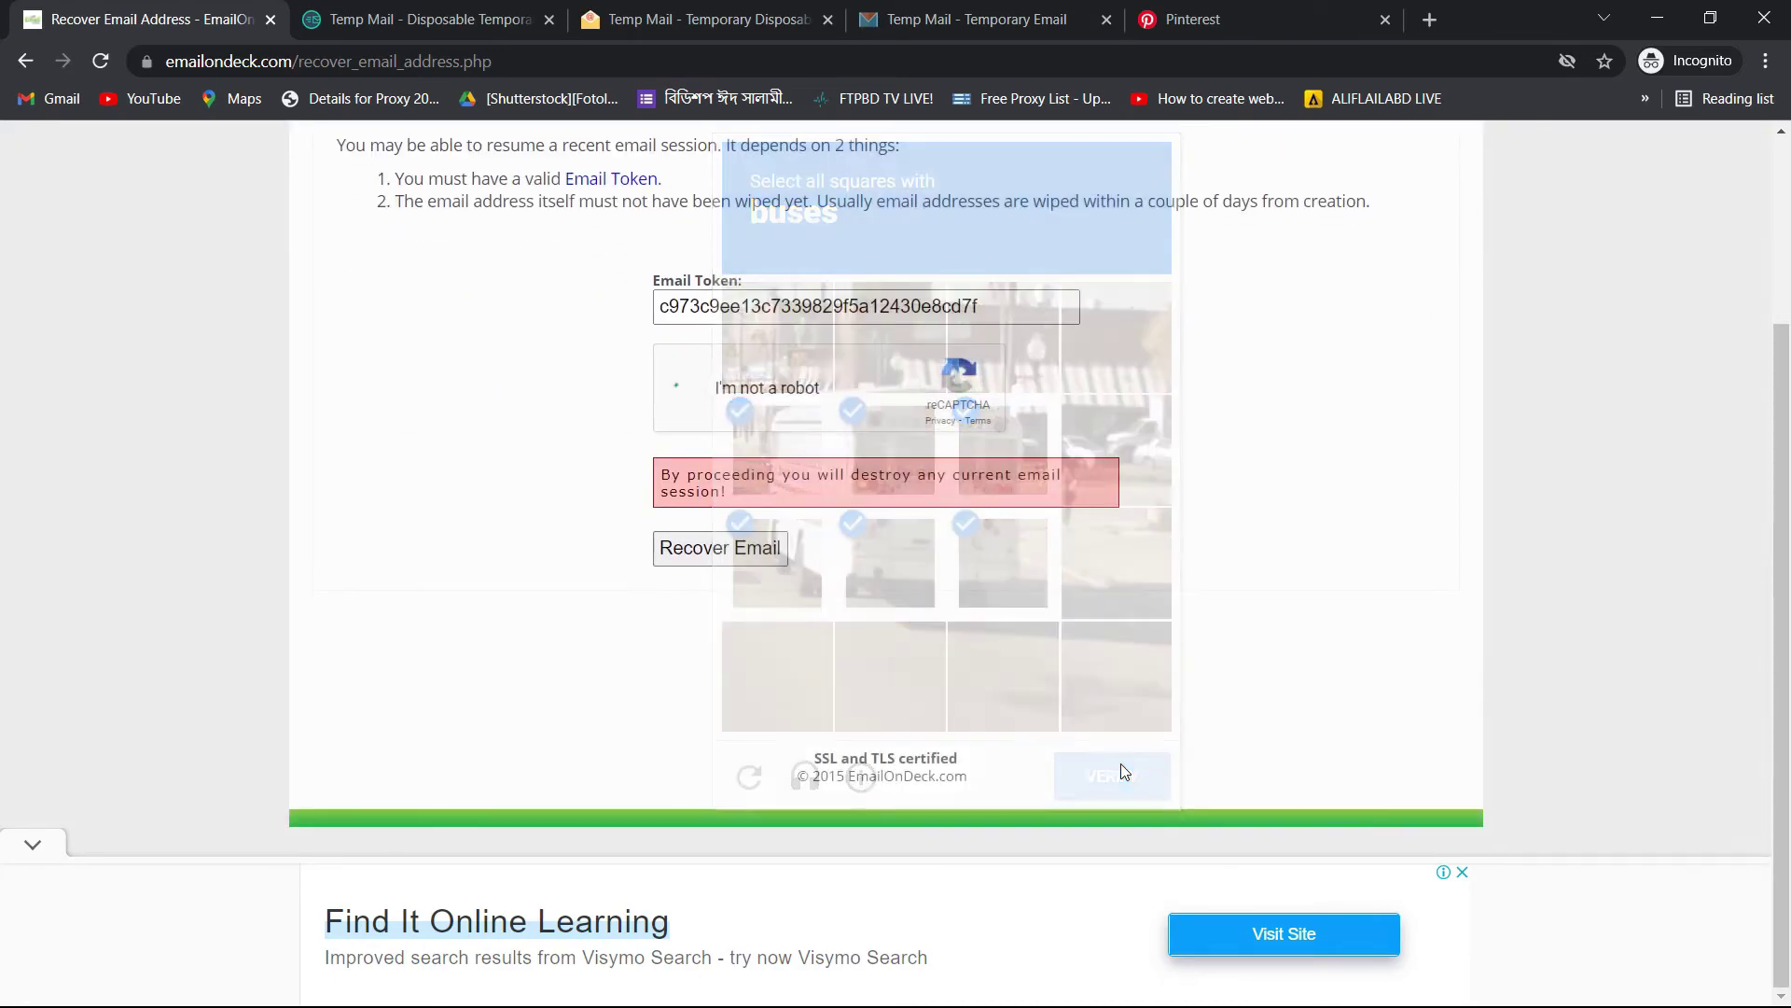
pyautogui.click(719, 553)
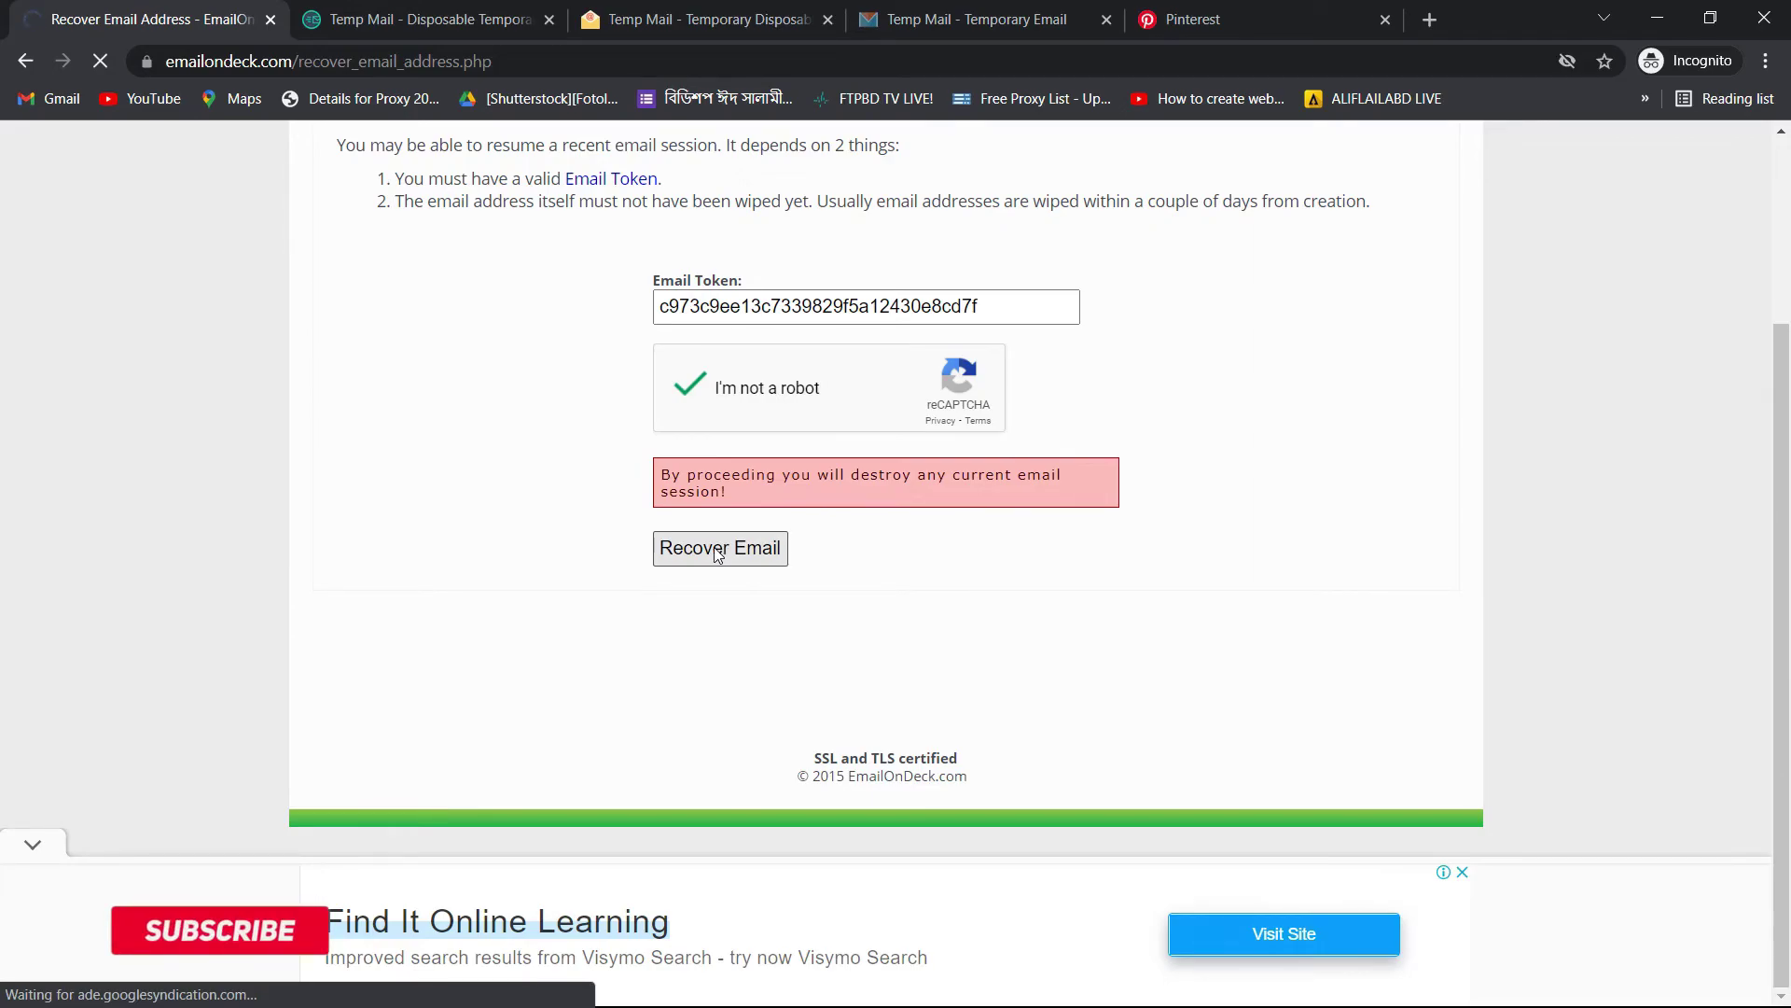